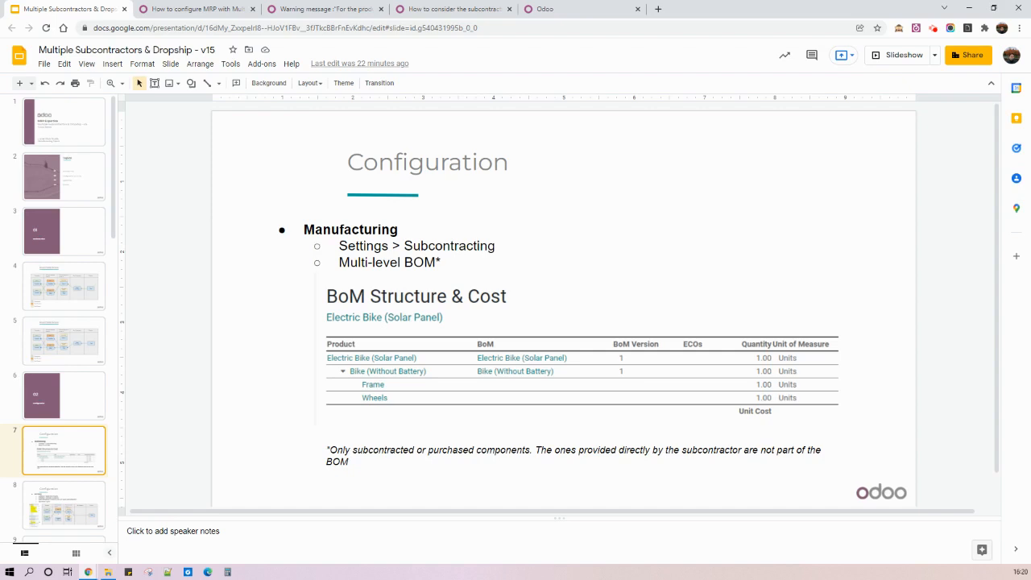
Step: Bring up the Inventory configuration slide, and open the Inventory locations list in Odoo
click(78, 508)
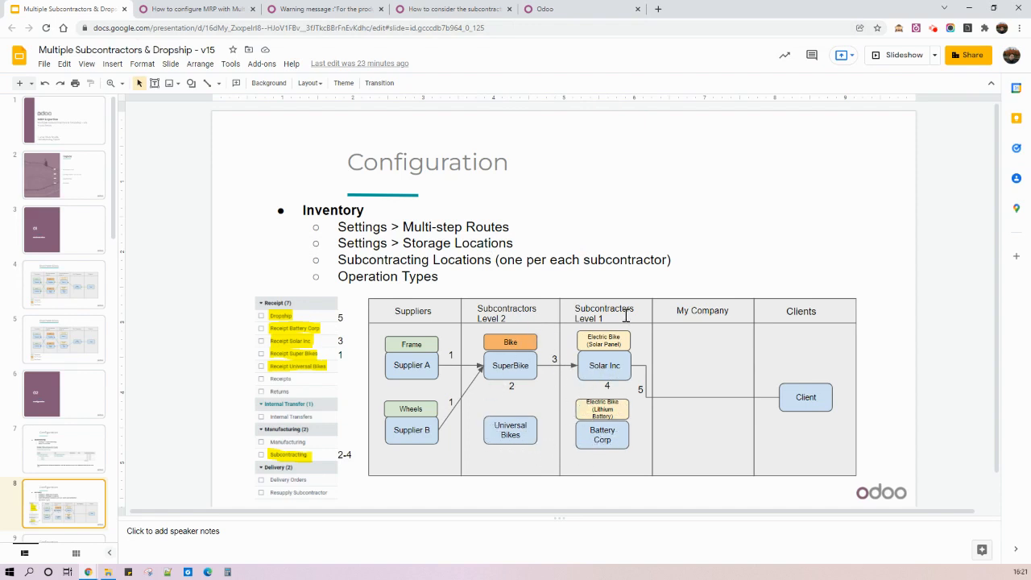
click(563, 16)
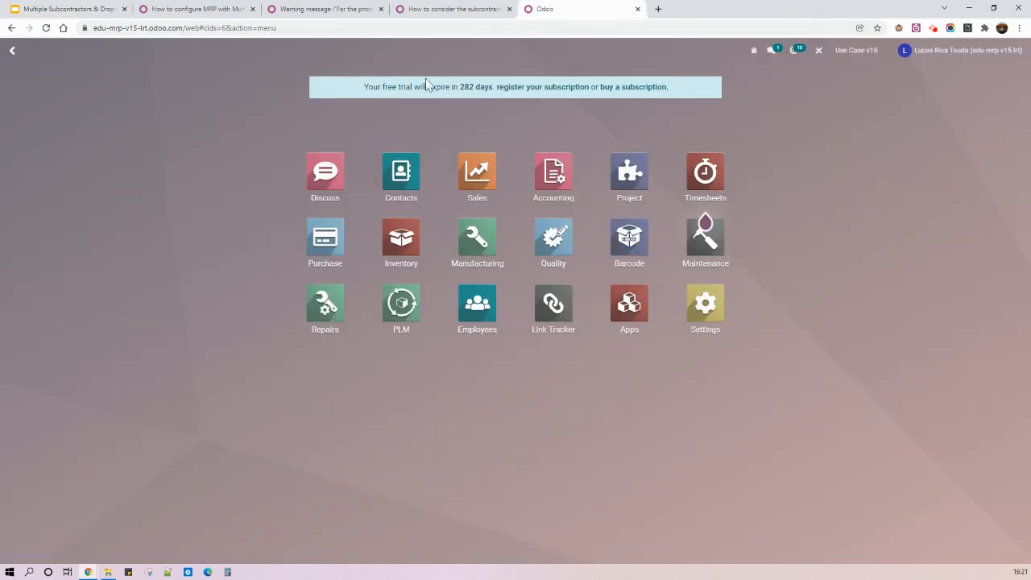
click(401, 242)
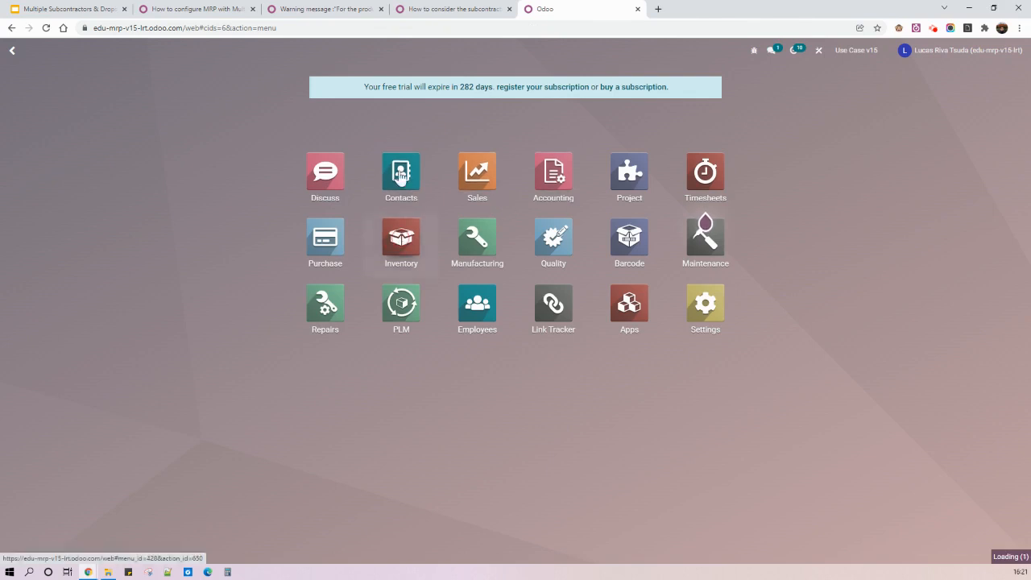
click(297, 50)
click(301, 115)
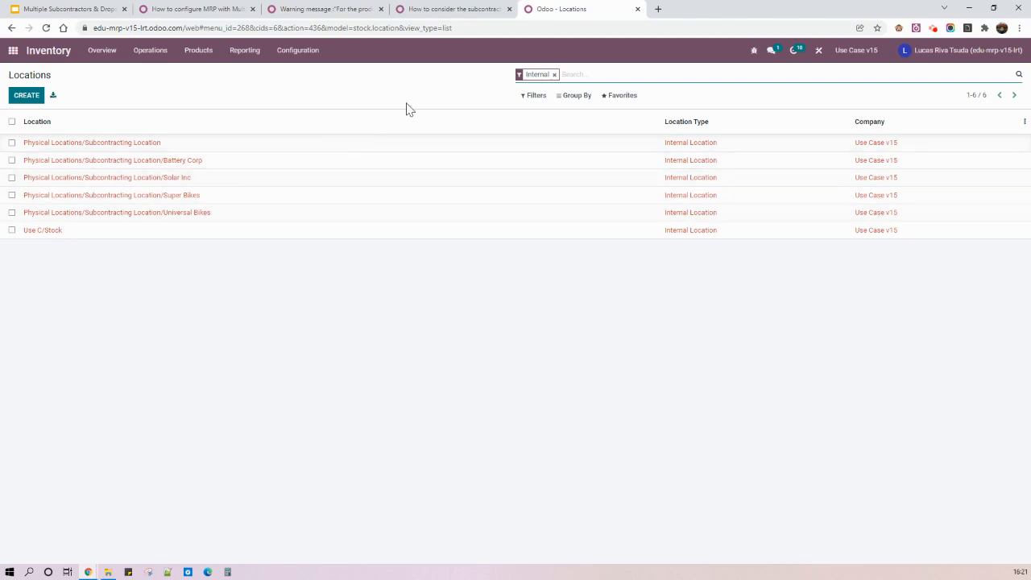
Step: Review the subcontractor location in the Sales & Purchase details of the Battery Corp and Solar Inc contacts
click(13, 50)
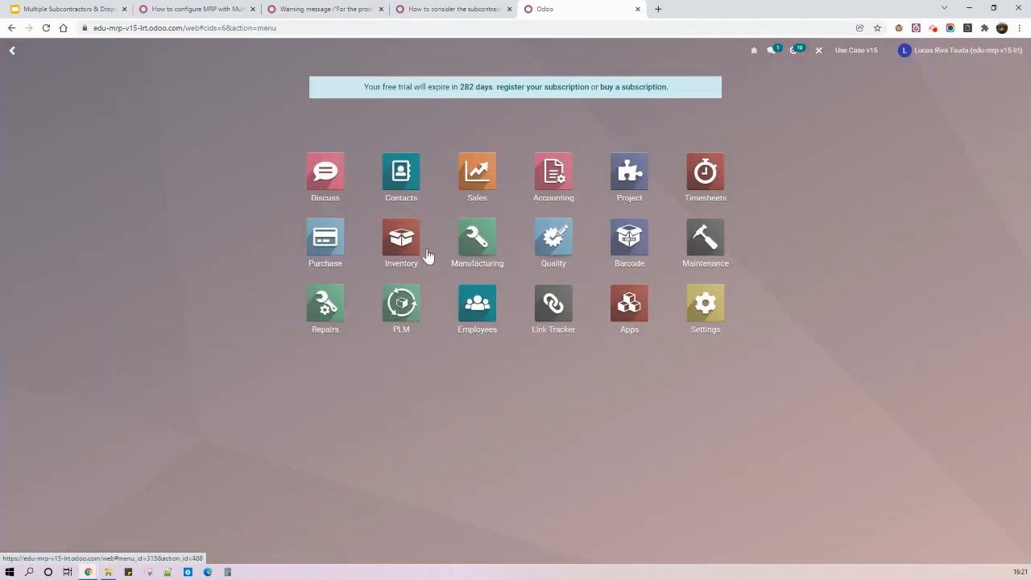
click(400, 186)
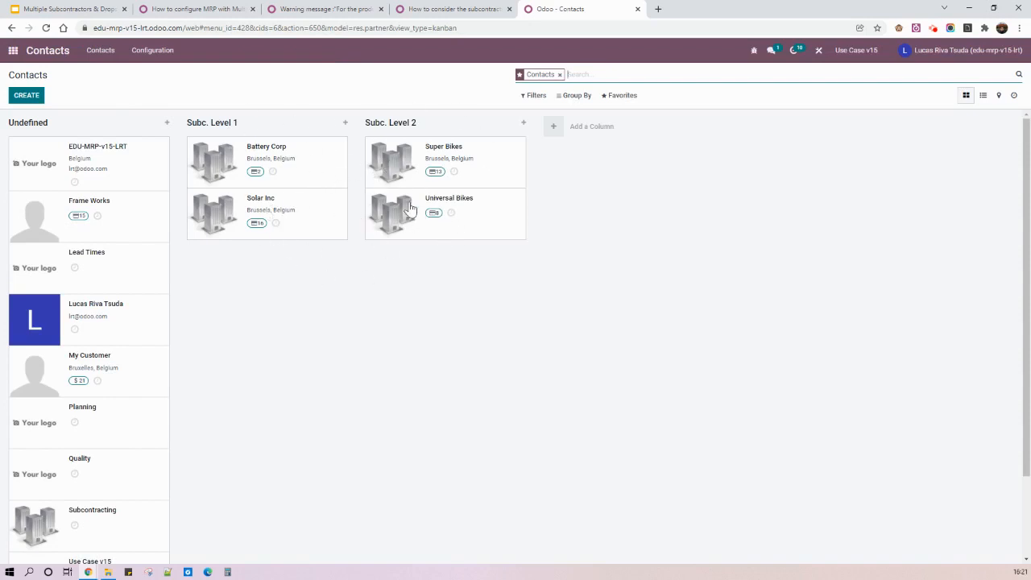
click(303, 170)
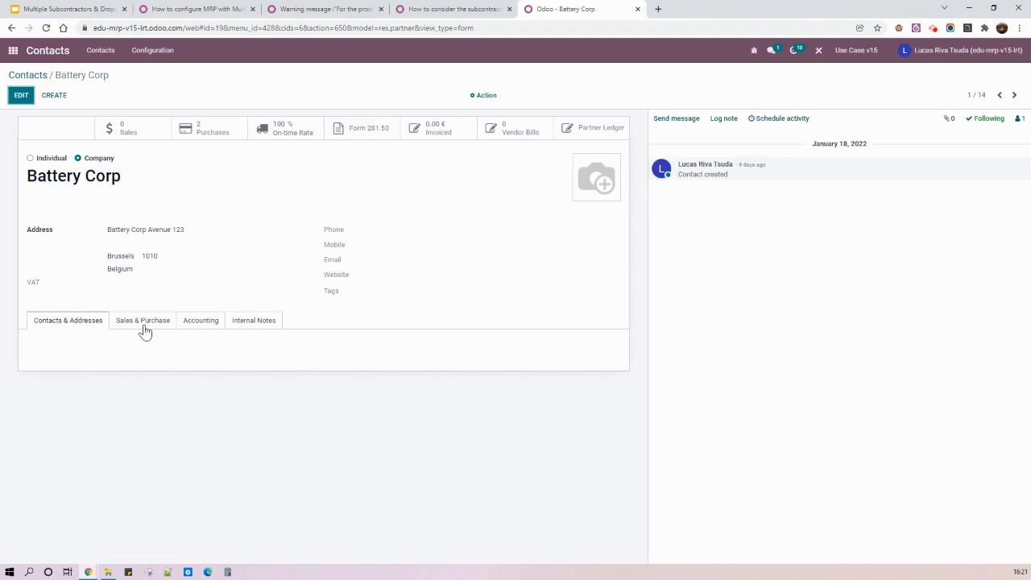
click(142, 326)
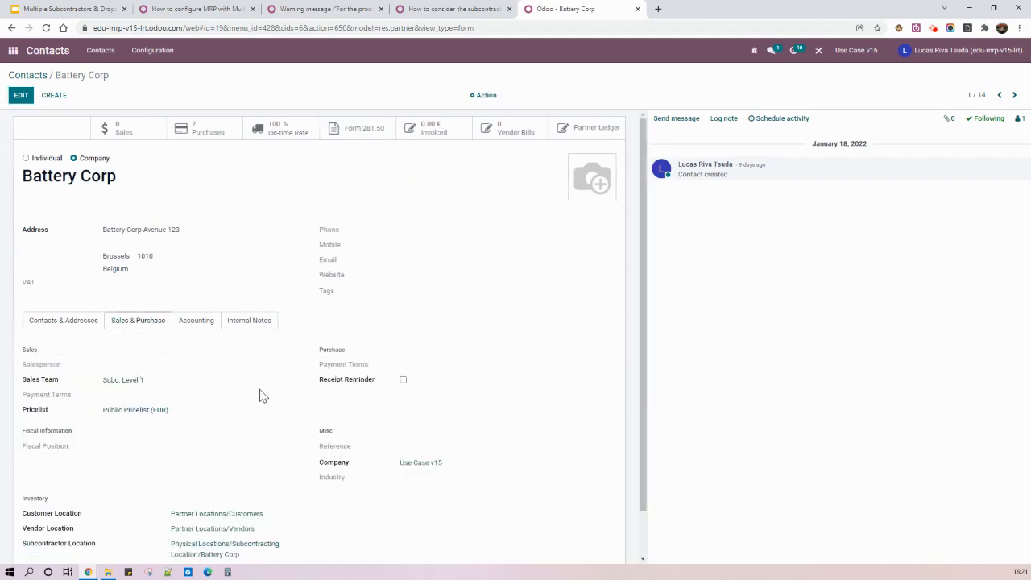
scroll(260, 395, down, 1)
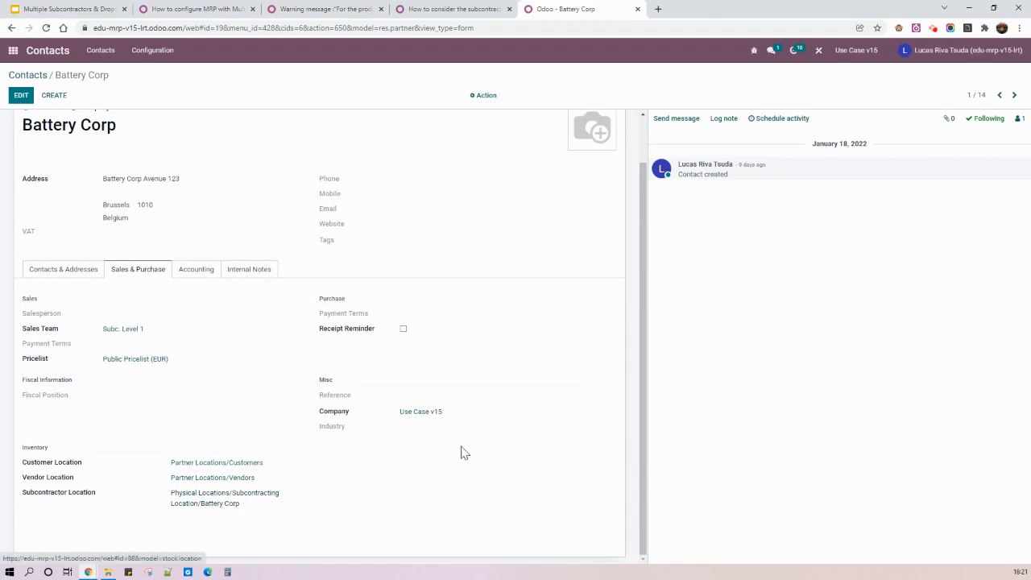
click(1014, 95)
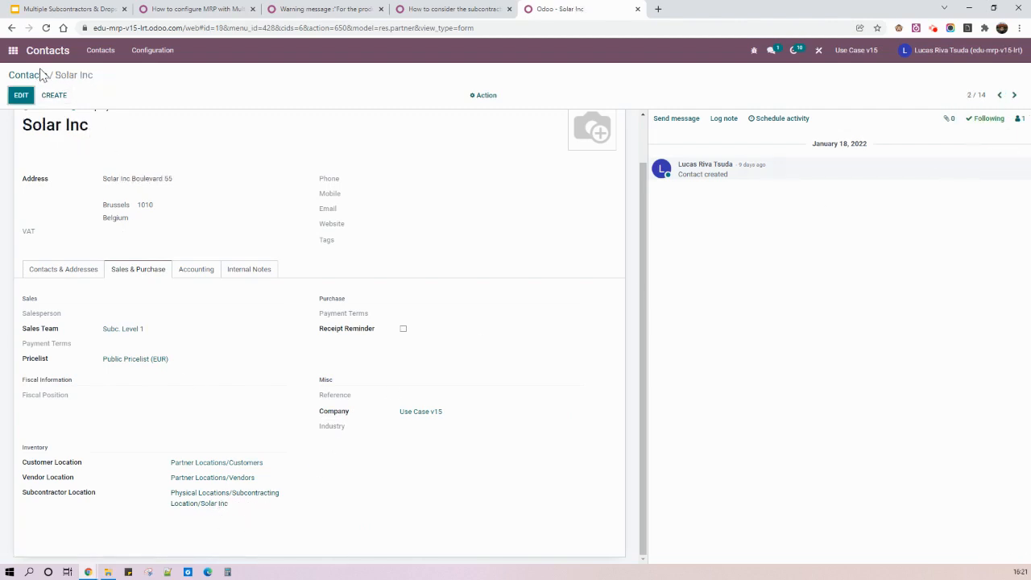
click(39, 74)
Step: Consult the operation types on the slide, and open the Receipt Super Bikes operation type in Odoo's Inventory configuration
click(89, 10)
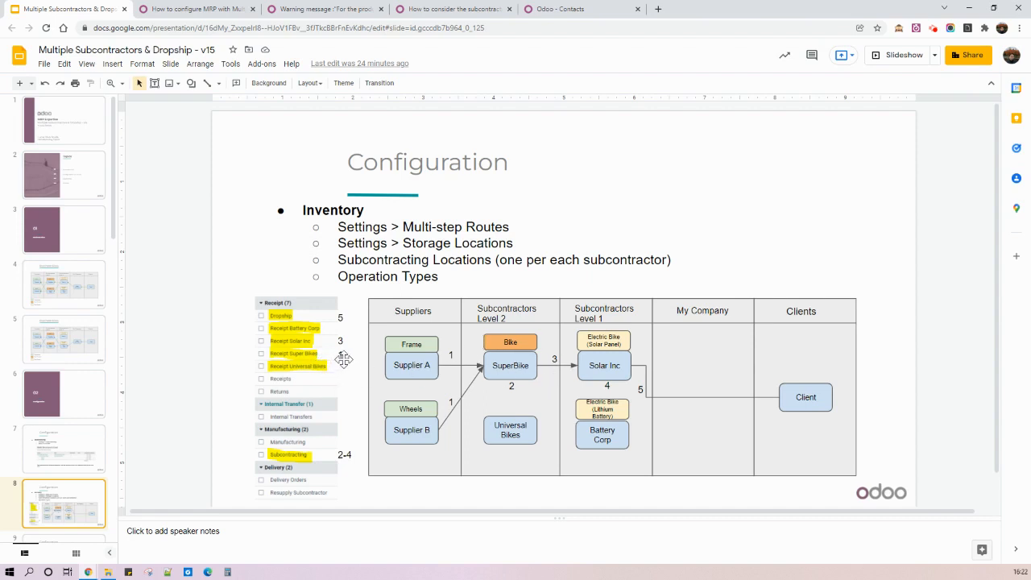
click(583, 9)
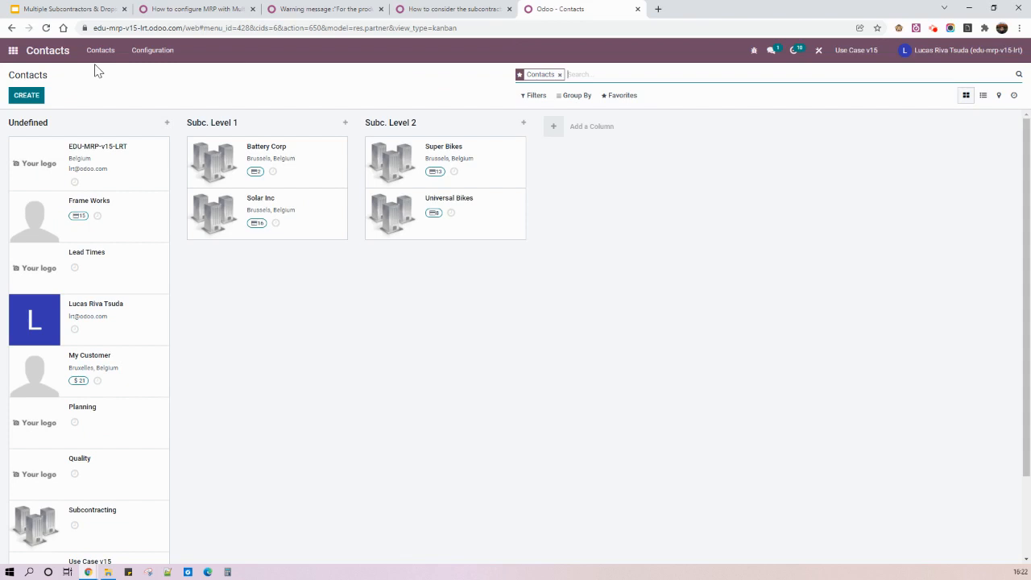
click(11, 51)
click(404, 257)
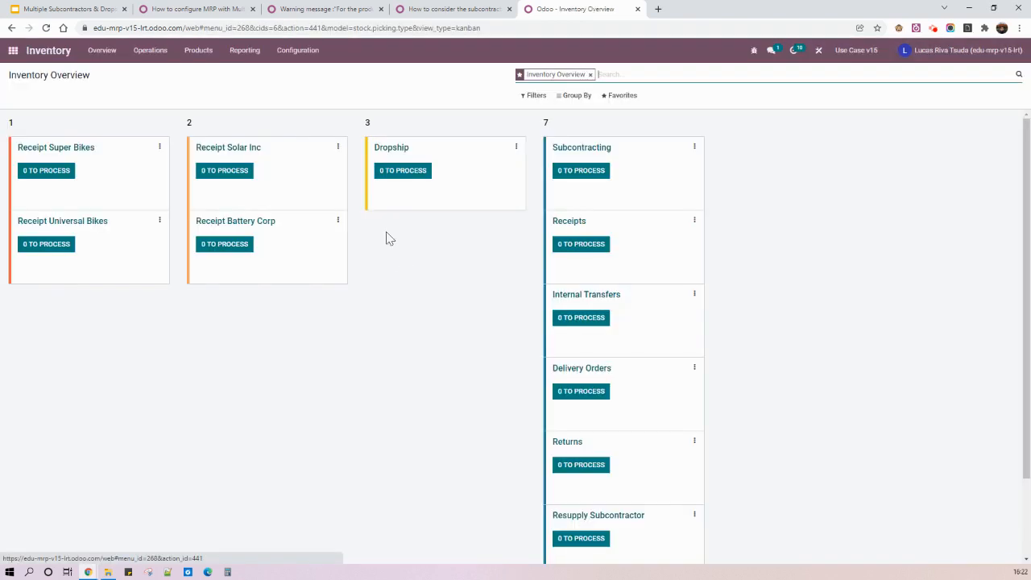
click(292, 51)
click(320, 156)
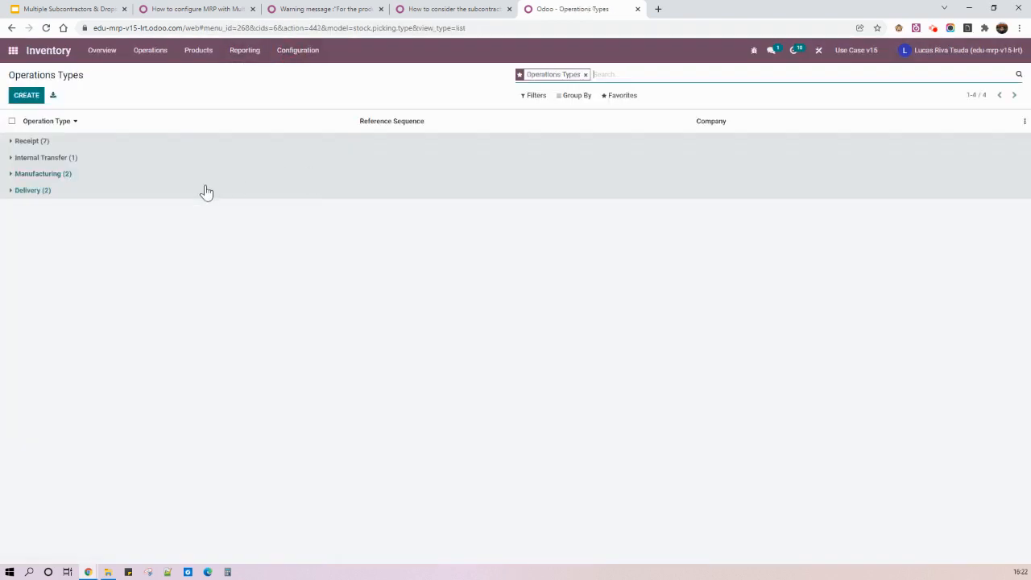
click(151, 141)
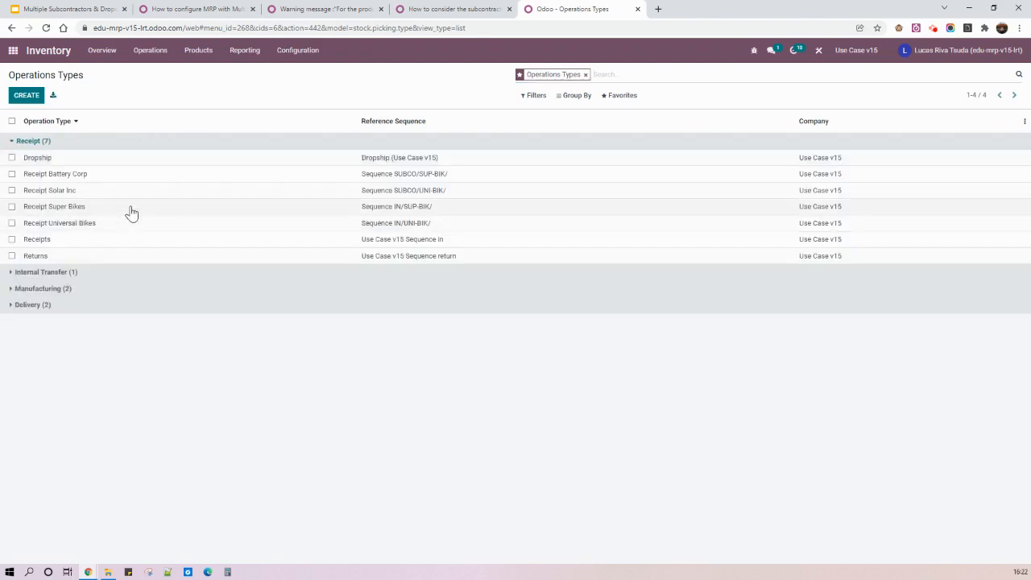
click(131, 206)
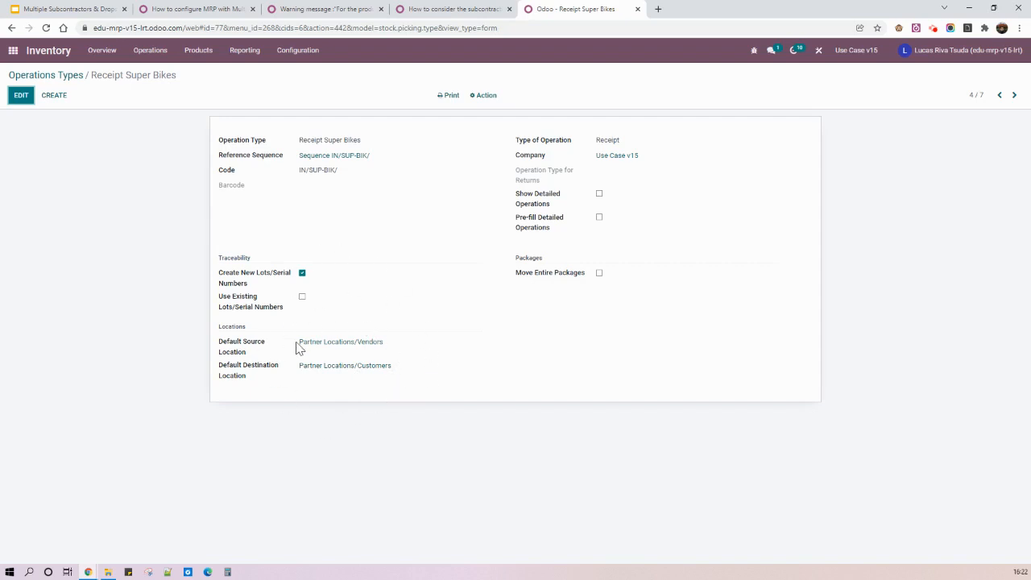
Step: Check the slide's process diagram, and expand the Manufacturing group in Odoo's operation types list
click(92, 9)
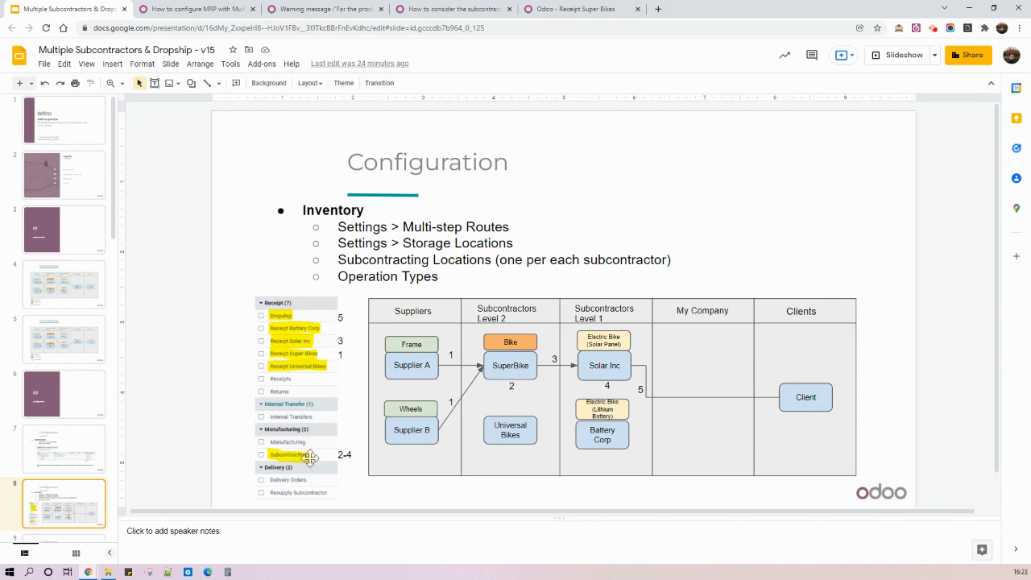
click(566, 9)
click(60, 74)
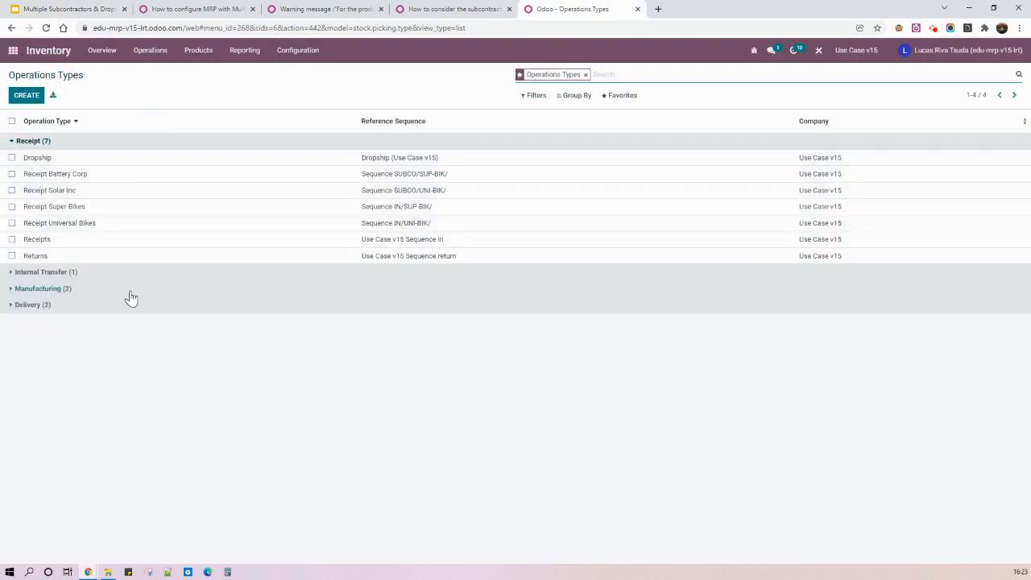
click(130, 290)
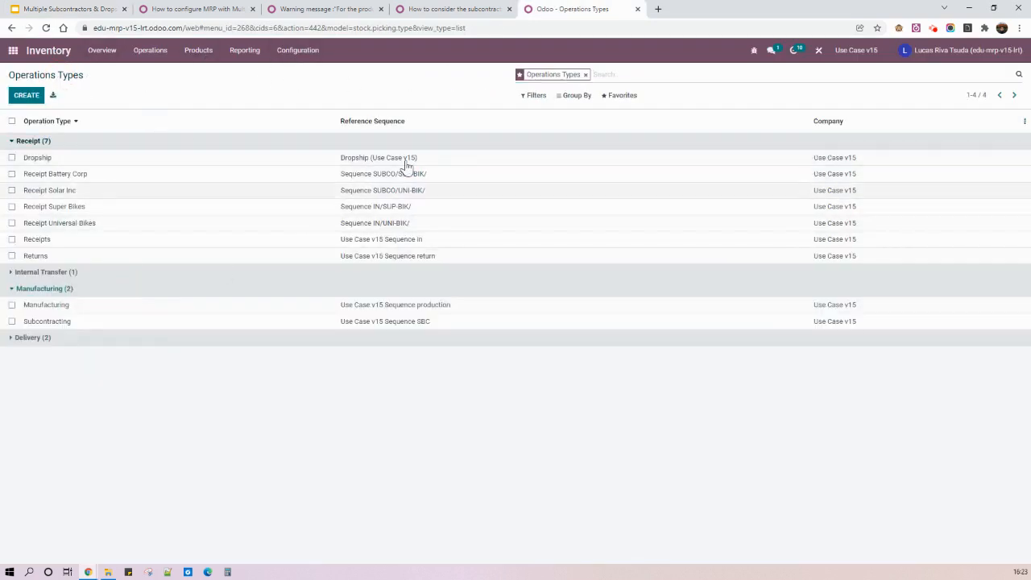
click(534, 95)
click(538, 114)
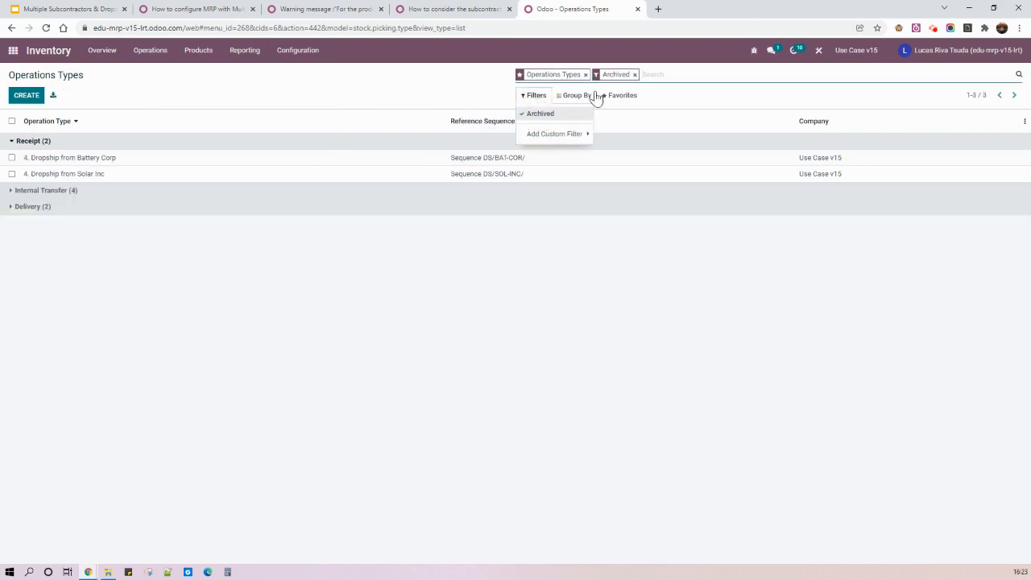
click(634, 74)
Step: Review the Subcontracting operation type under Manufacturing and return to the operation types list
click(133, 290)
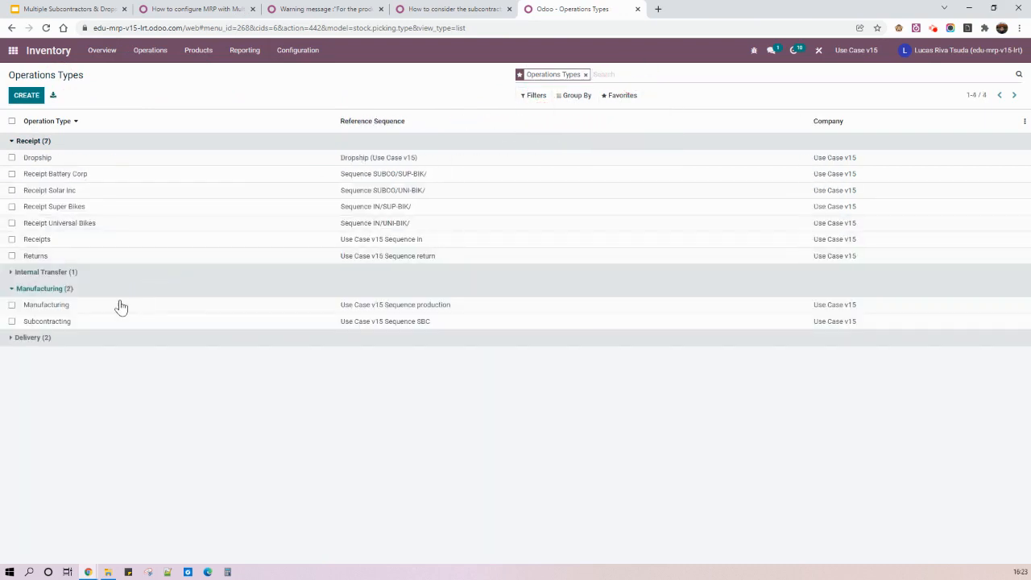
click(103, 322)
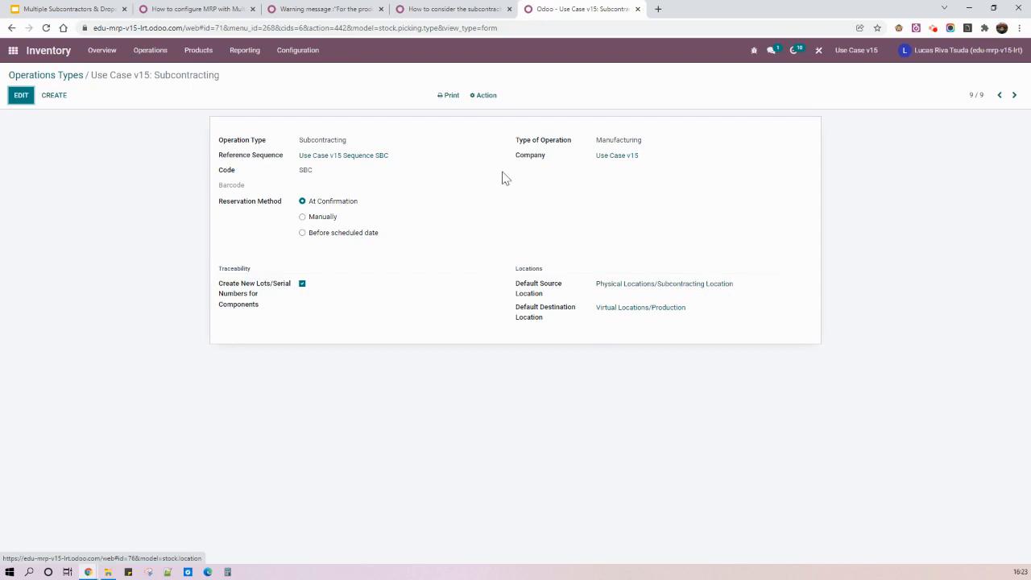
click(58, 75)
Step: Examine the Receipt Solar Inc operation type in Odoo alongside the process diagram on the slide
key(ctrl+1)
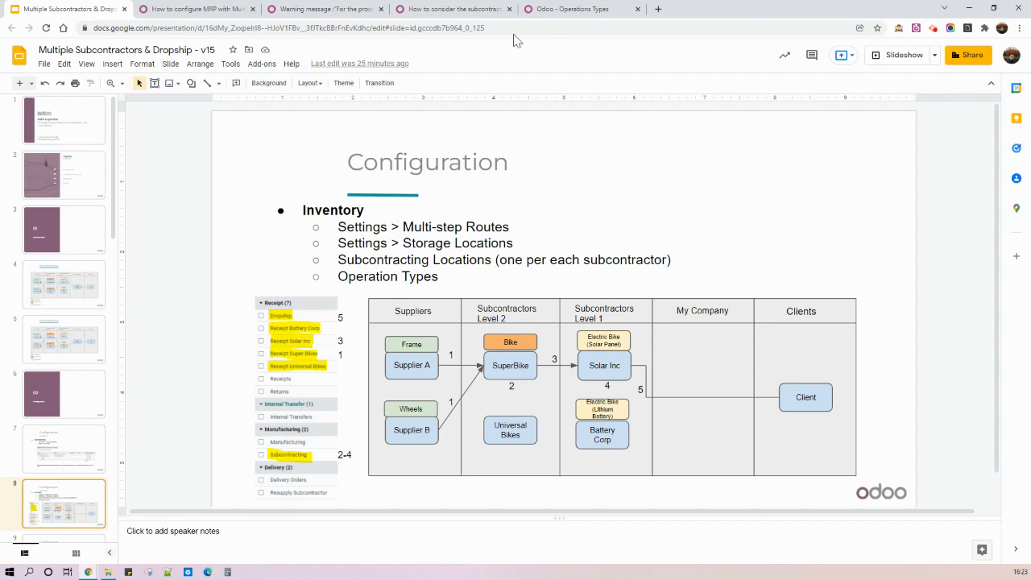
click(564, 9)
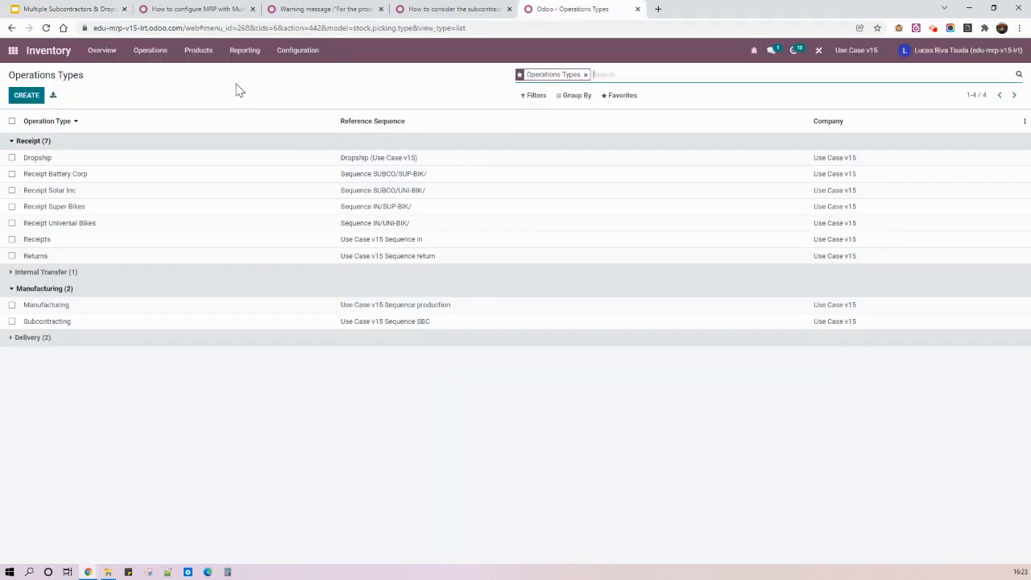
click(157, 199)
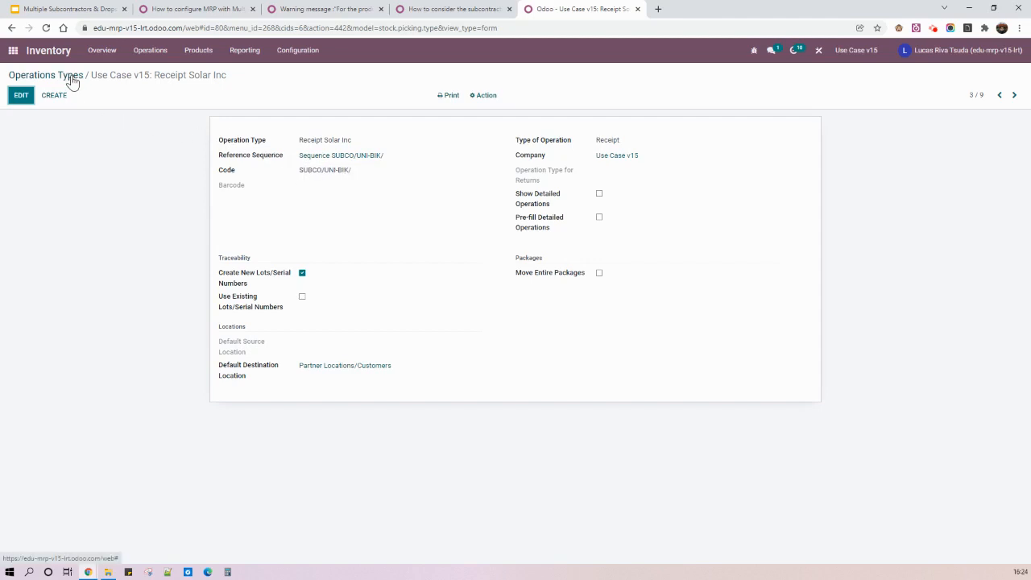
click(50, 7)
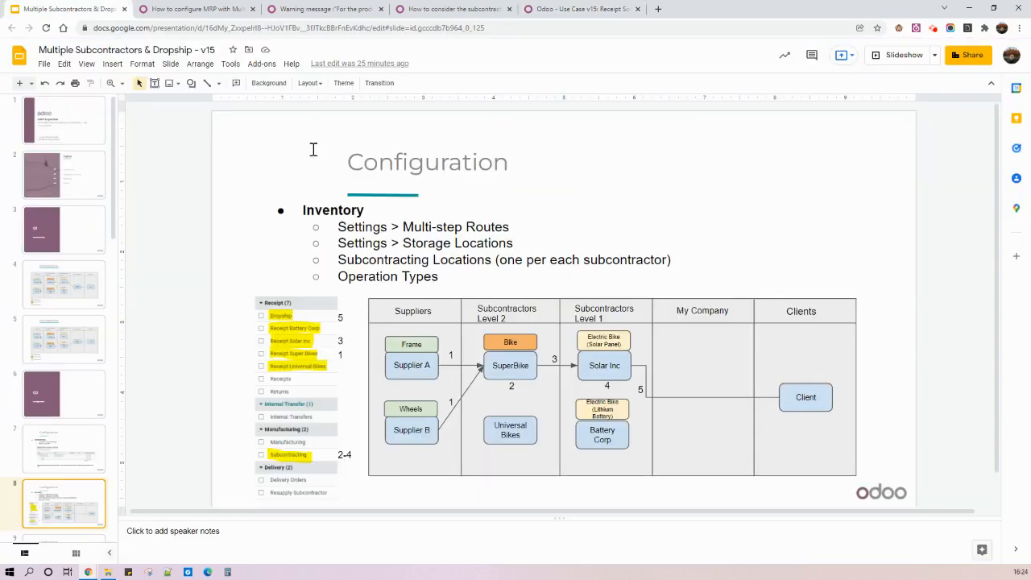
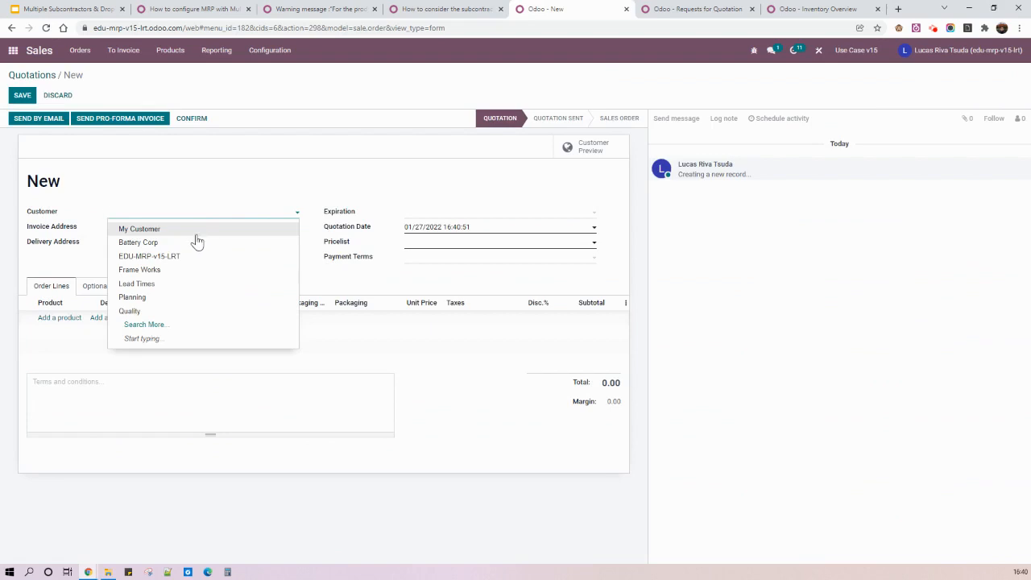
Step: Set the new quotation's customer to My Customer and add an order line for Electric Bike (Solar Panel)
click(199, 232)
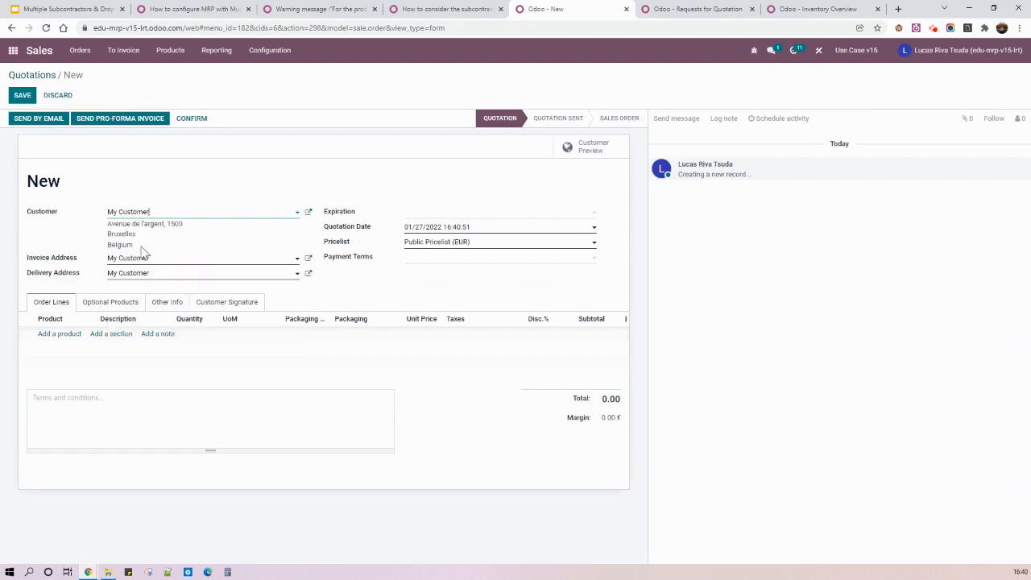
click(64, 335)
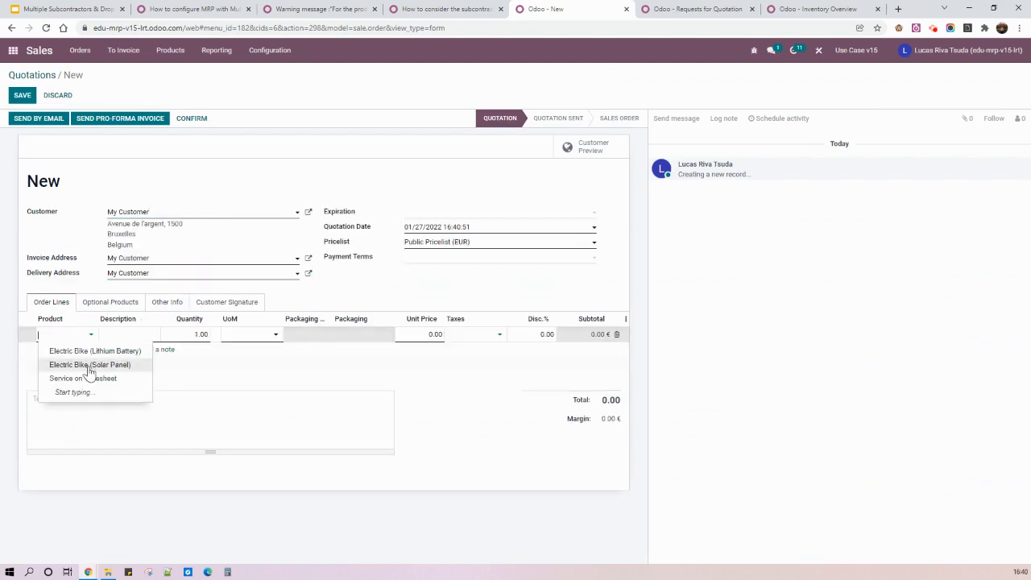
click(89, 366)
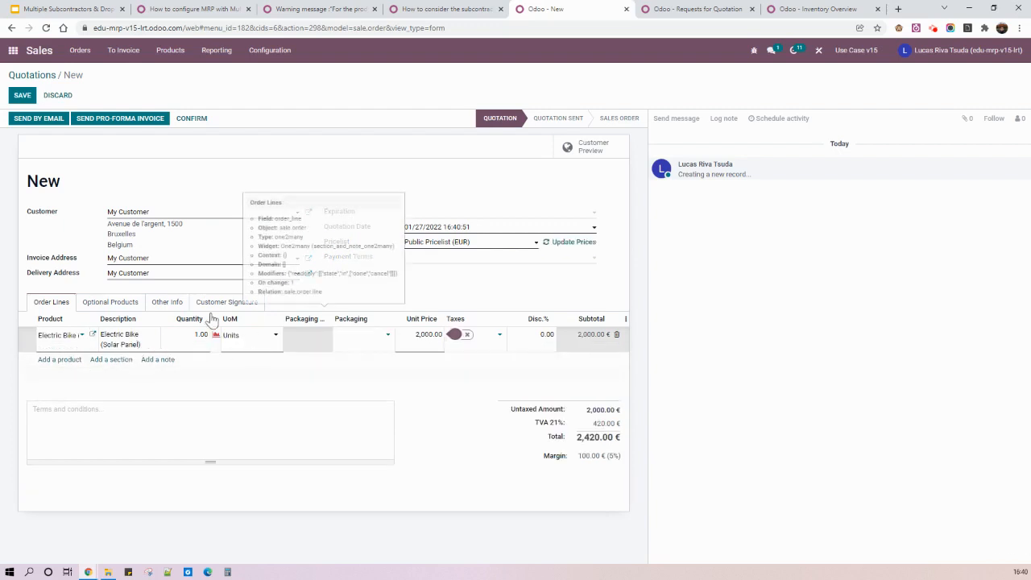
Step: Check the delivery details in the quotation's other information and confirm the quotation as a sales order
click(174, 306)
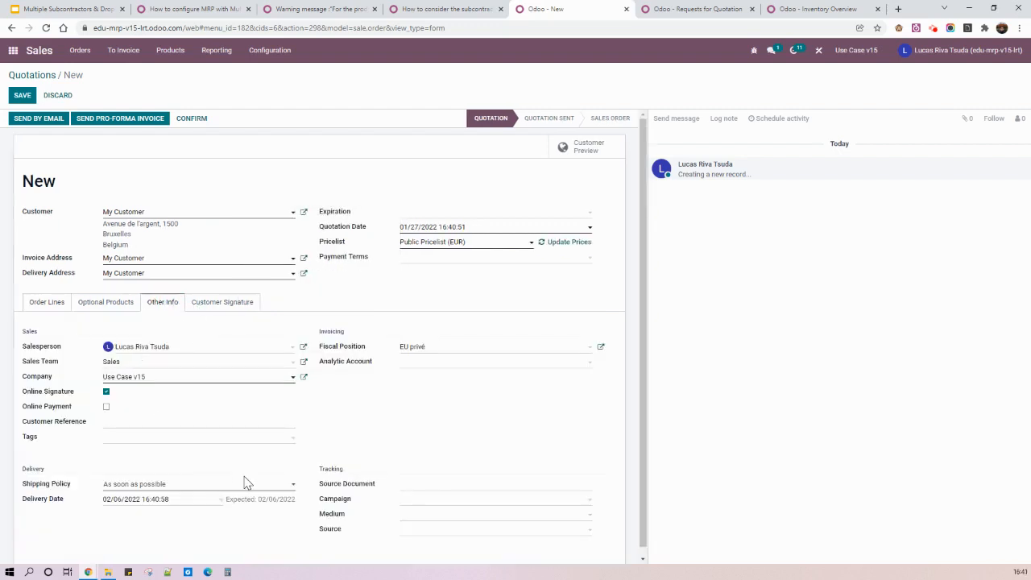
scroll(247, 482, down, 1)
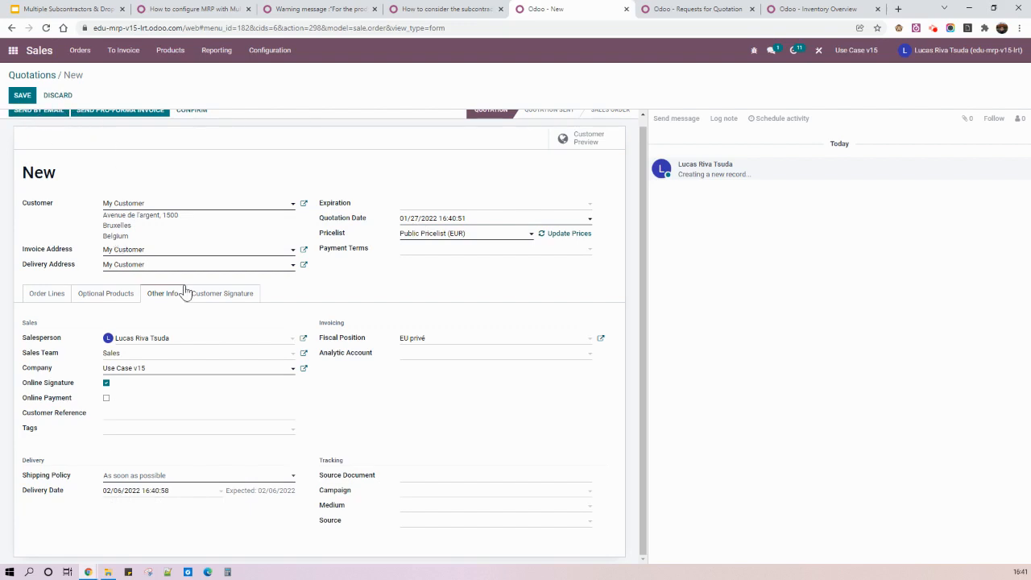
scroll(153, 242, up, 1)
click(193, 119)
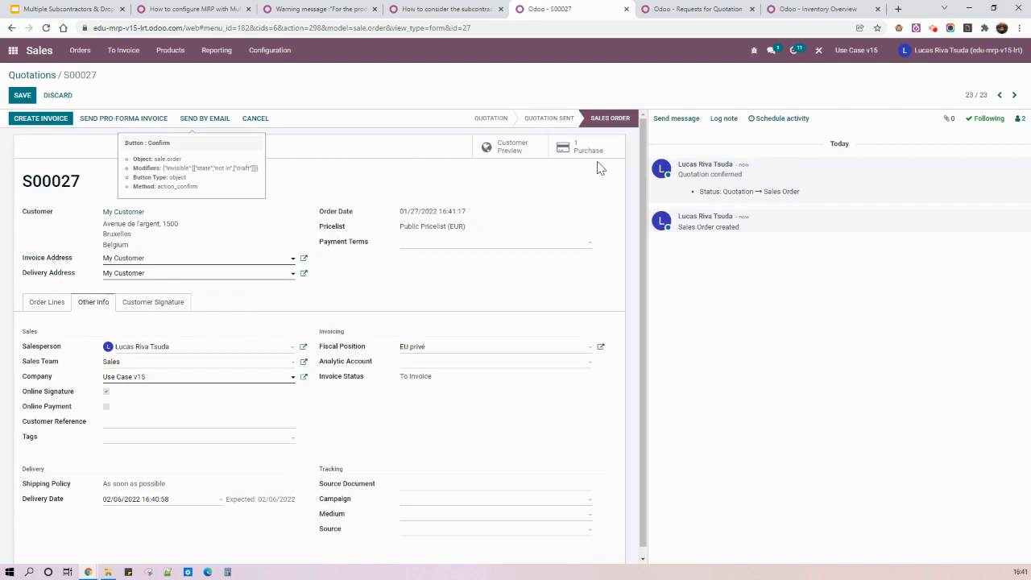
Step: Open the purchase order linked to the sales order and print its Request for Quotation
click(592, 154)
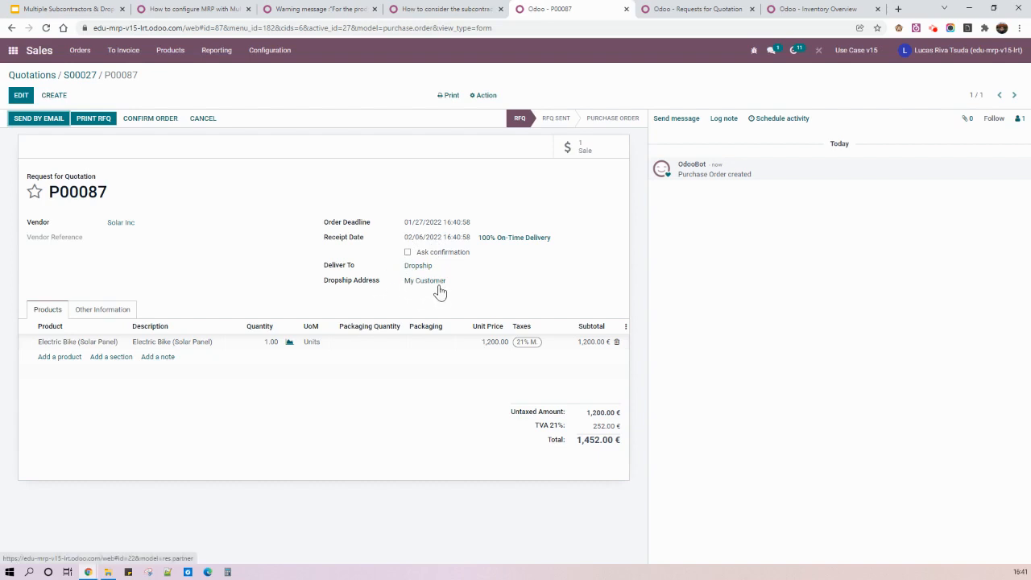
click(448, 95)
click(463, 129)
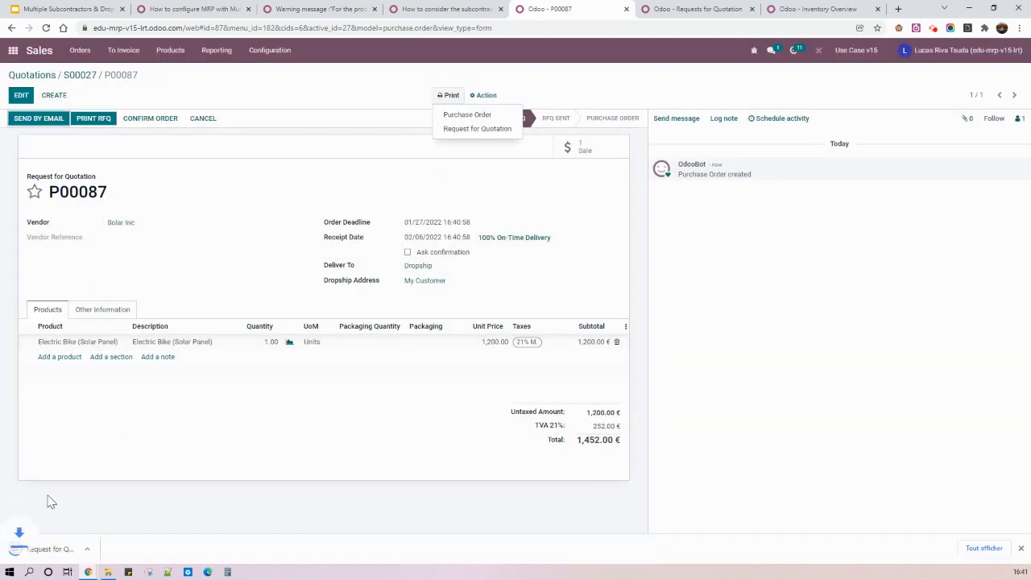
Step: View the printed Request for Quotation for Solar Inc, close it, and confirm the purchase order
click(52, 549)
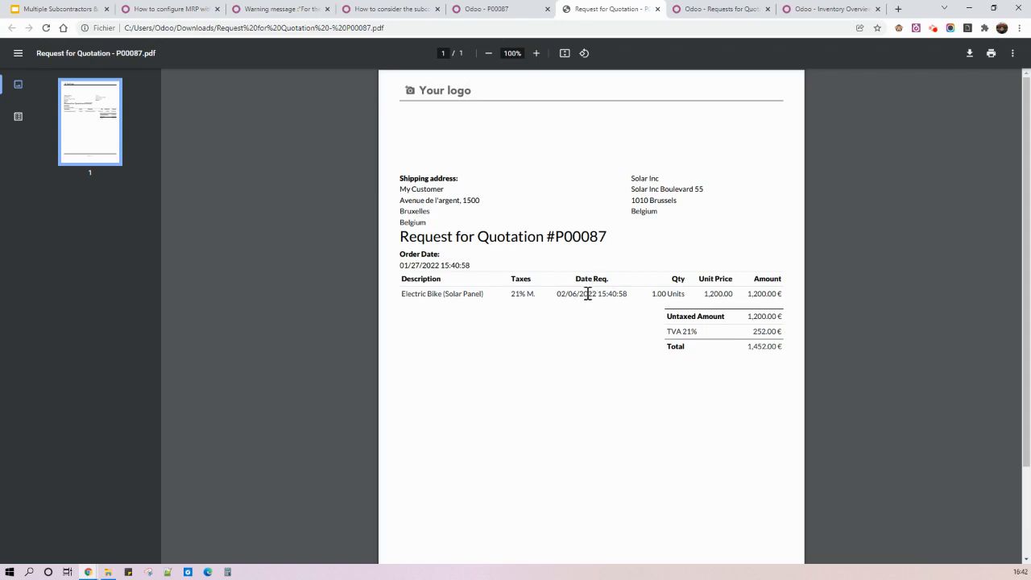
click(657, 9)
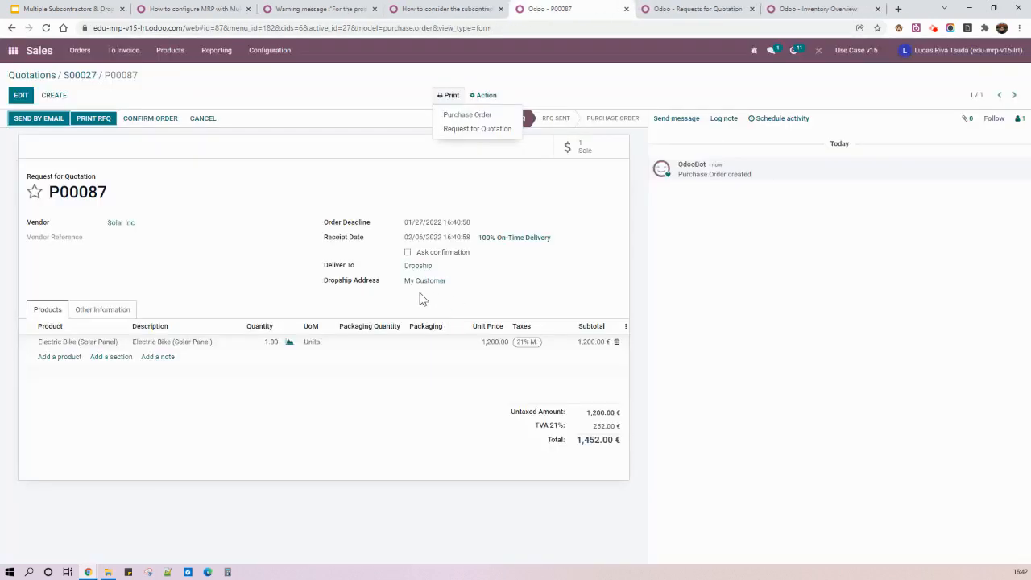
click(155, 120)
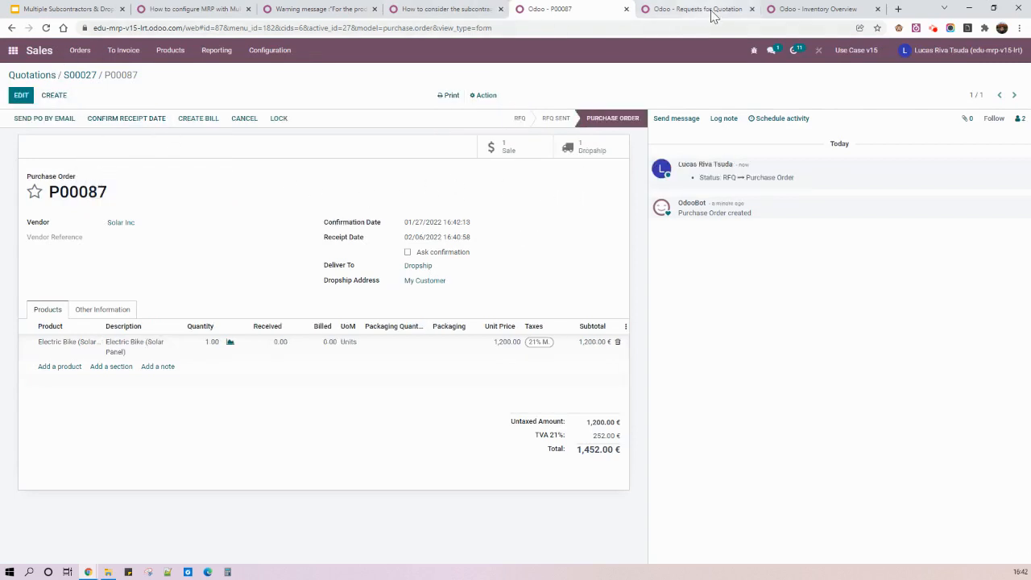
Step: Check the dropship transfer in the Inventory overview and examine the subcontracting manufacturing order for Electric Bike (Solar Panel)
click(798, 10)
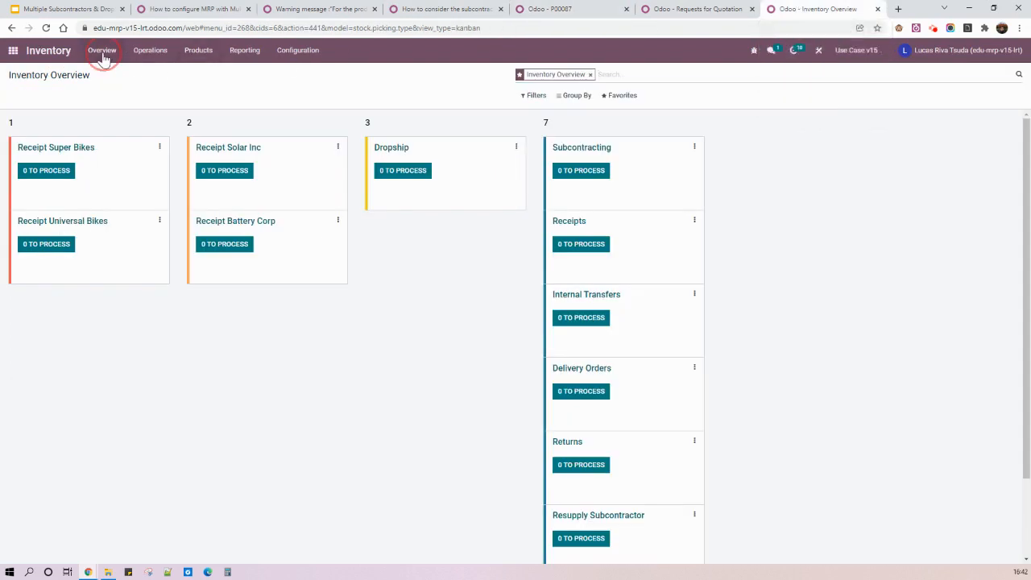
click(386, 172)
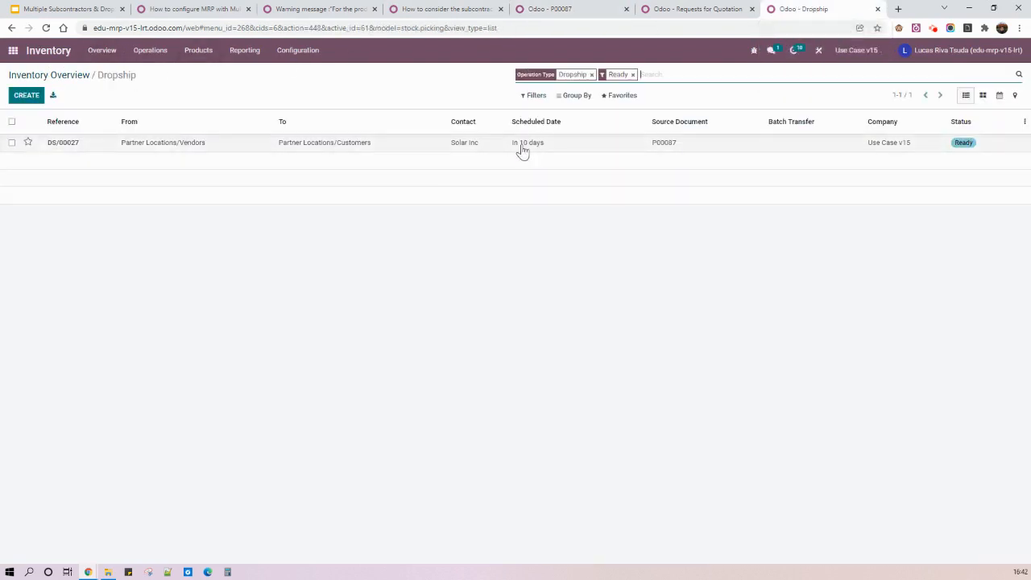
click(64, 78)
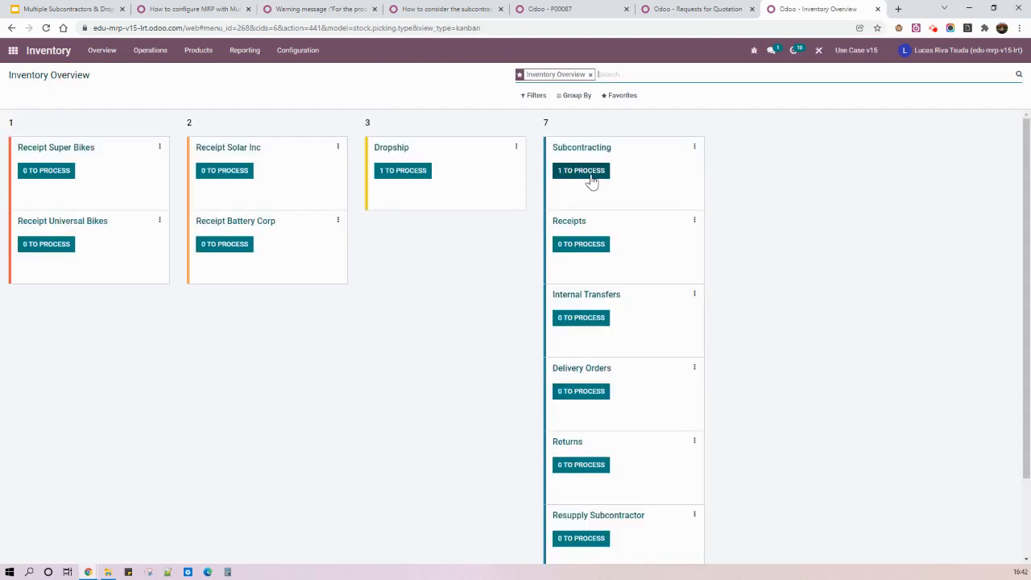
click(588, 172)
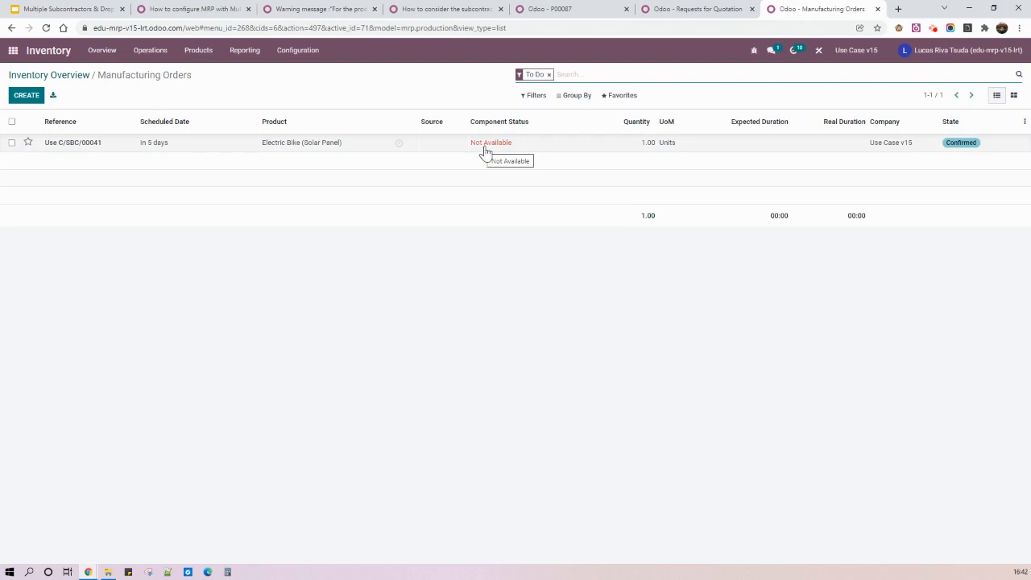
click(530, 152)
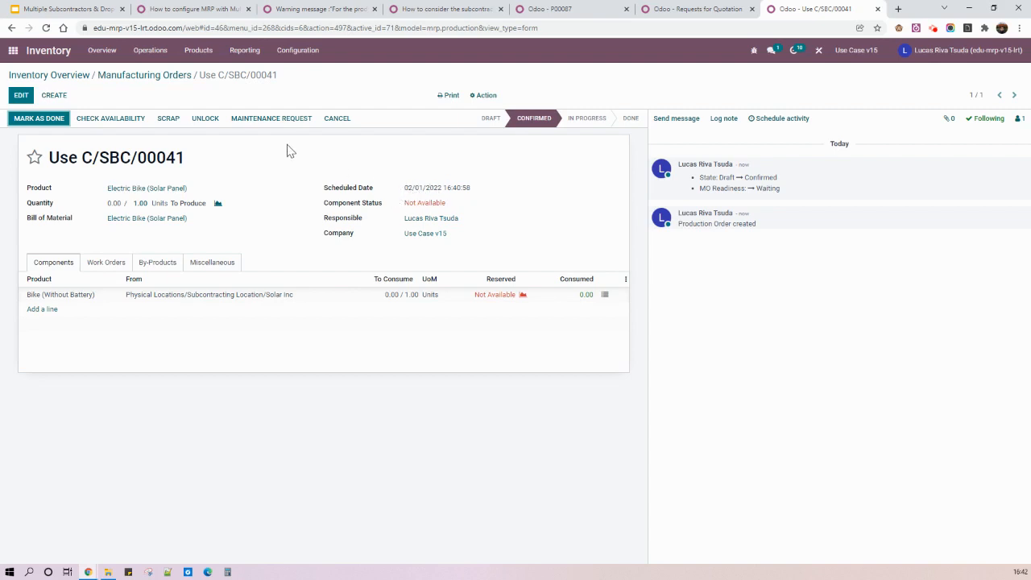
Step: In Replenishment, set the vendor for Bike (Without Battery) to Super Bikes, per the process diagram, and order it once
click(153, 51)
click(156, 101)
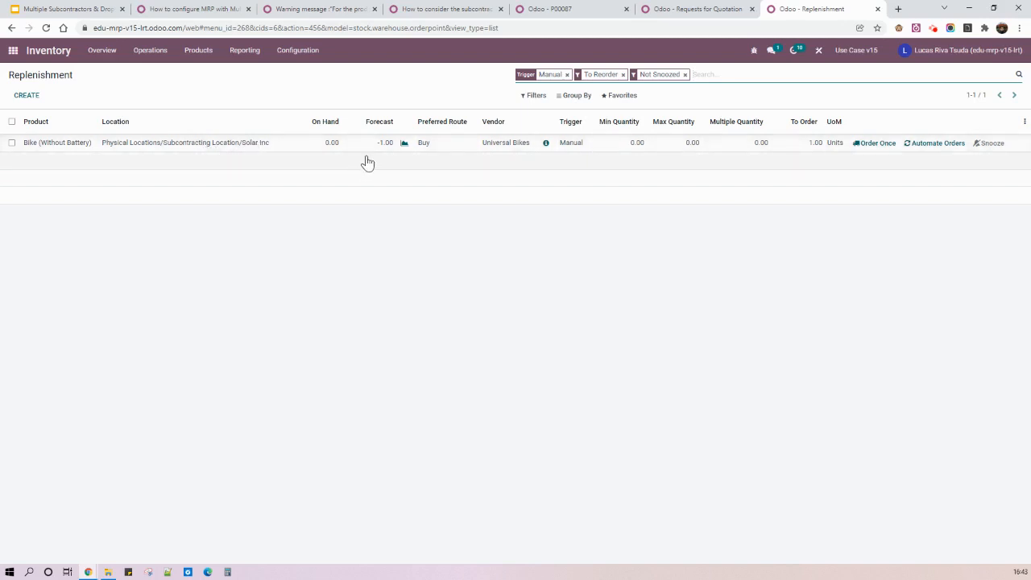
click(75, 12)
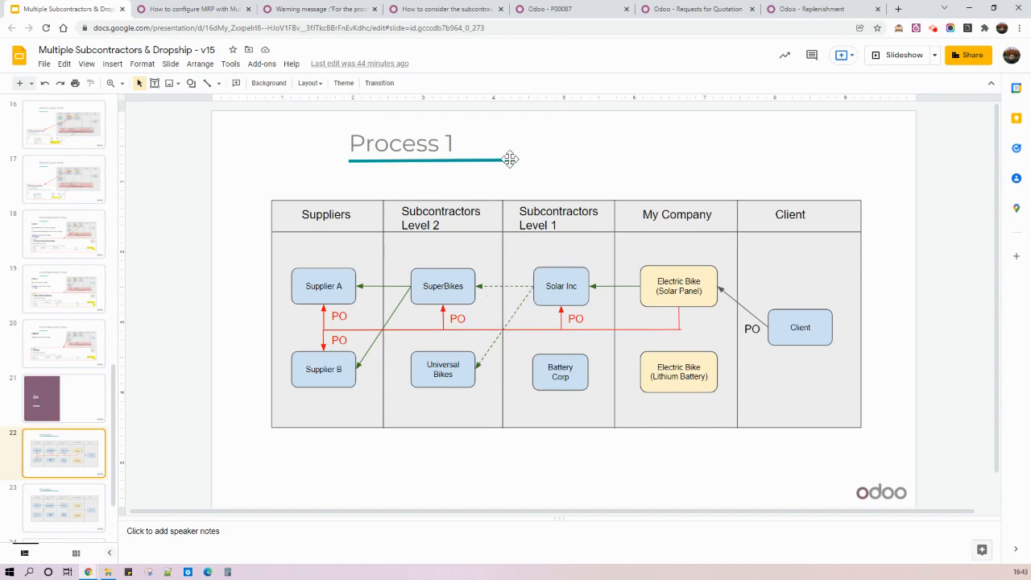
click(800, 11)
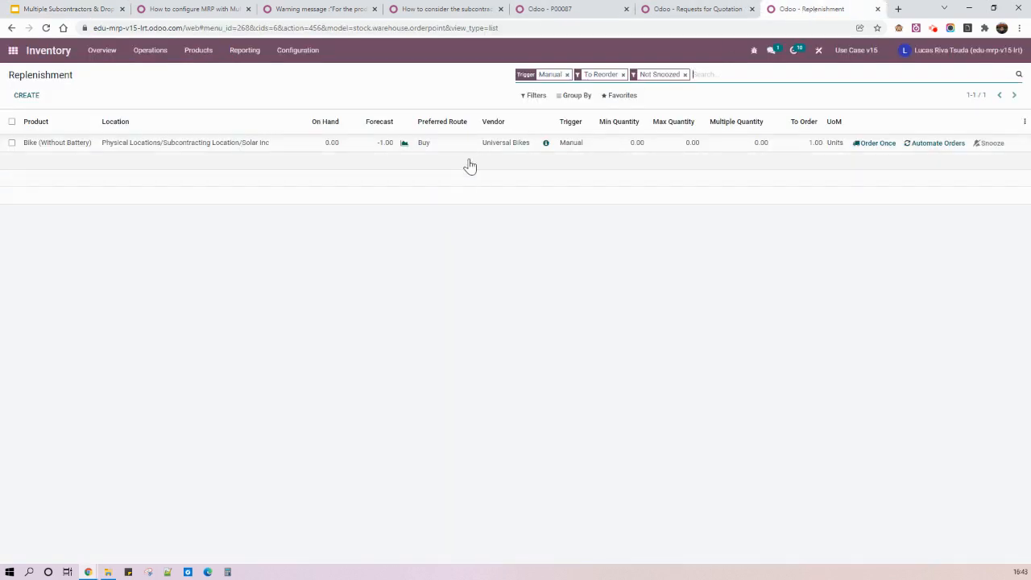
click(505, 148)
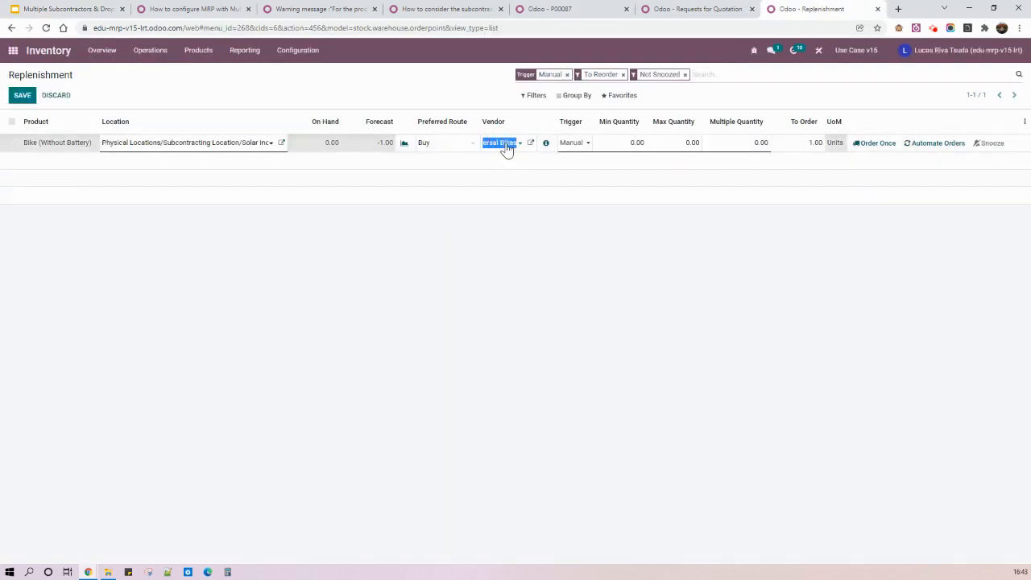
click(503, 147)
click(512, 160)
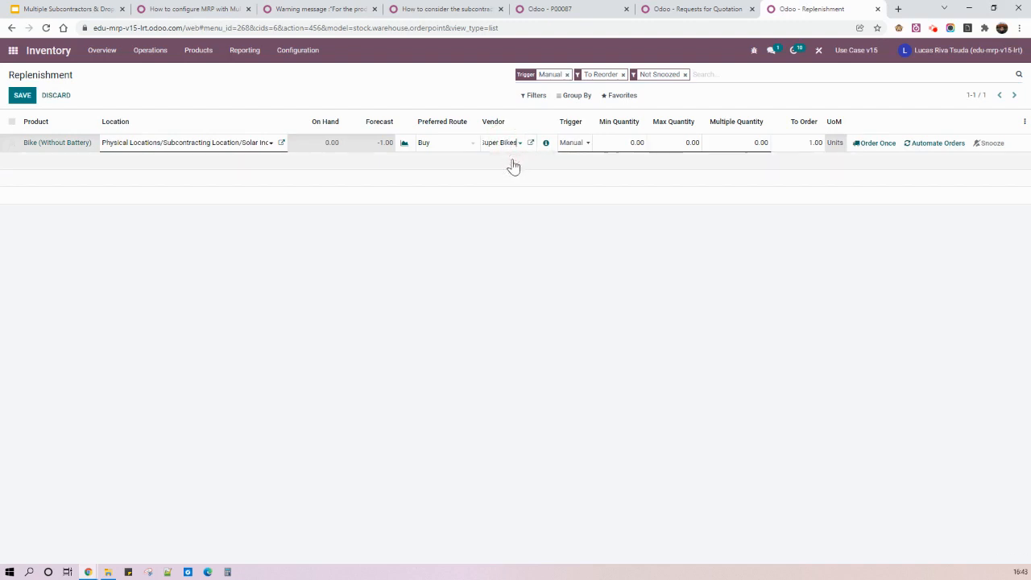
click(522, 193)
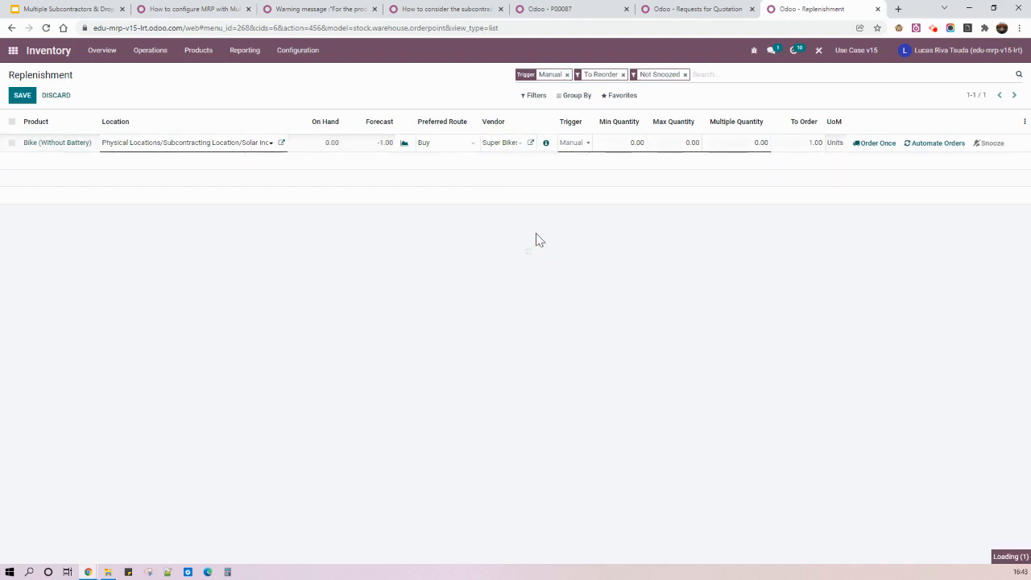
click(874, 149)
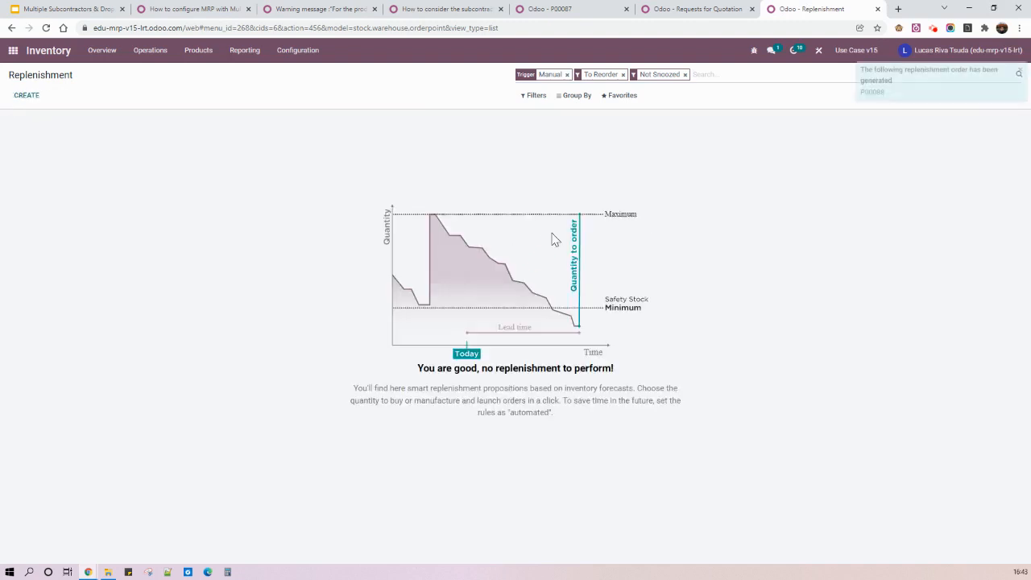
Step: Open the new Super Bikes request for quotation in Purchase and check its receipt date and delivery details
click(693, 18)
click(99, 49)
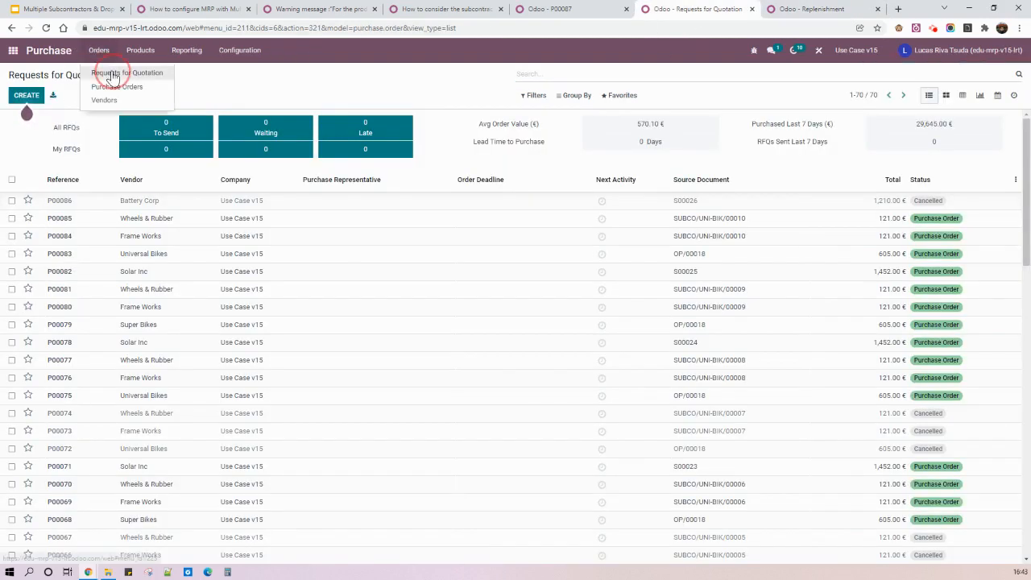
click(112, 74)
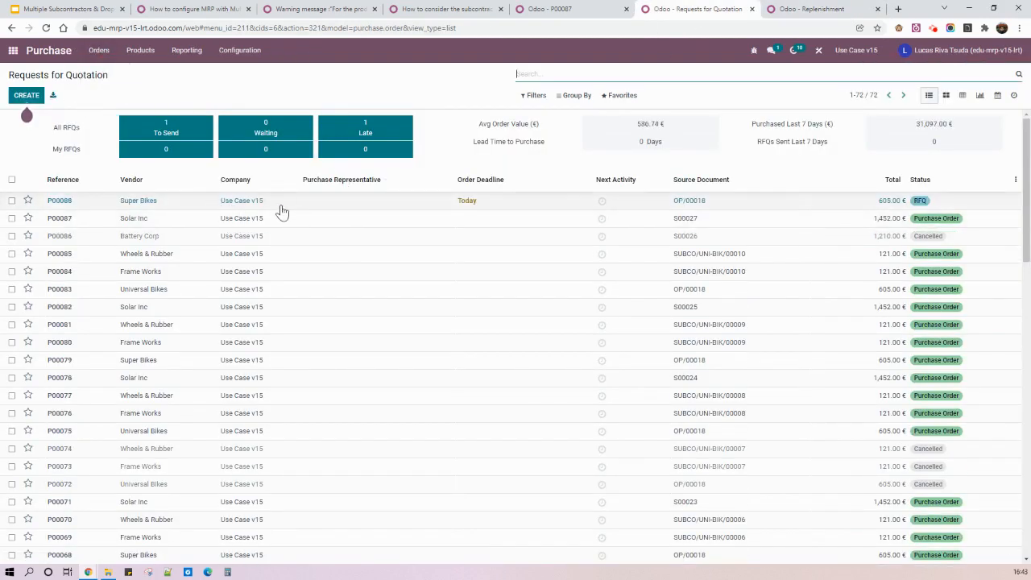
click(489, 205)
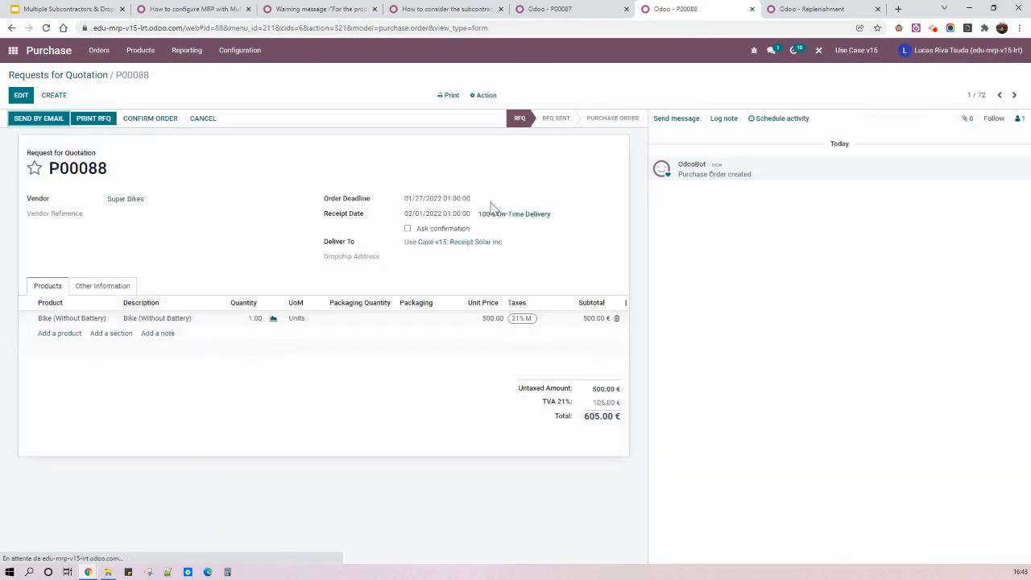
mouse_move(417, 235)
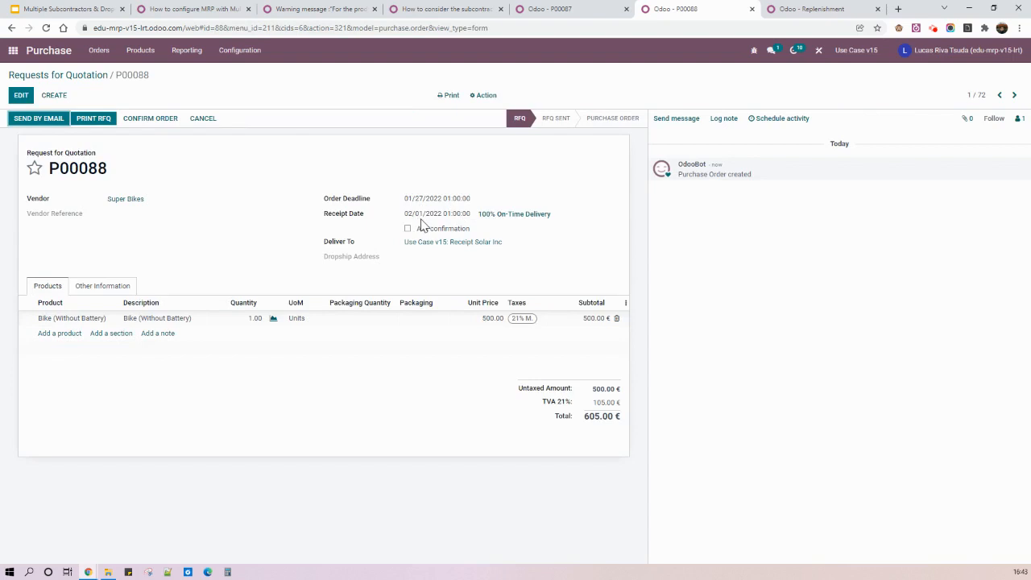
Step: Reopen the Electric Bike (Solar Panel) subcontracting order from the Inventory overview and check its scheduled date and component location
click(803, 8)
click(101, 50)
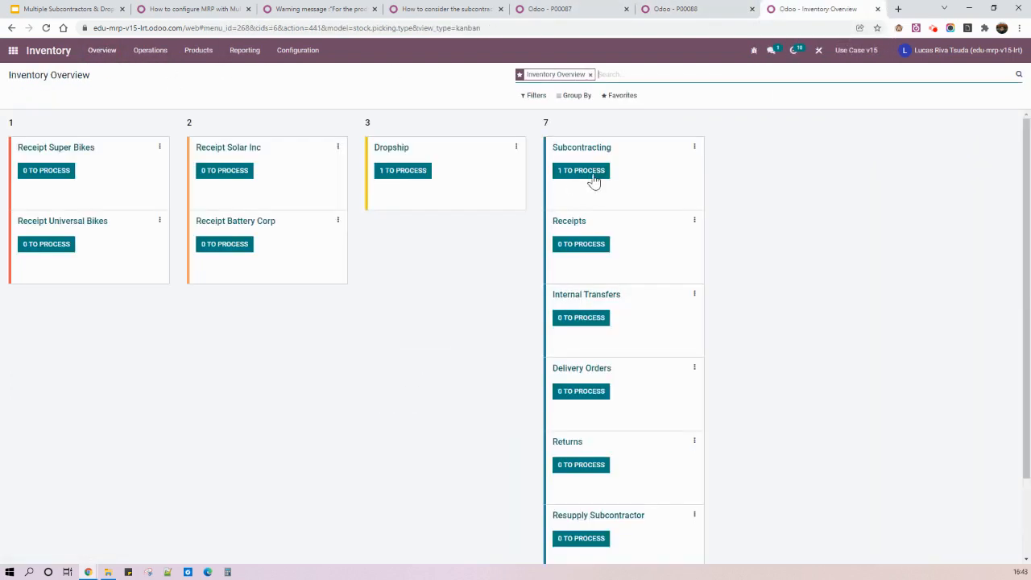
click(593, 171)
click(306, 148)
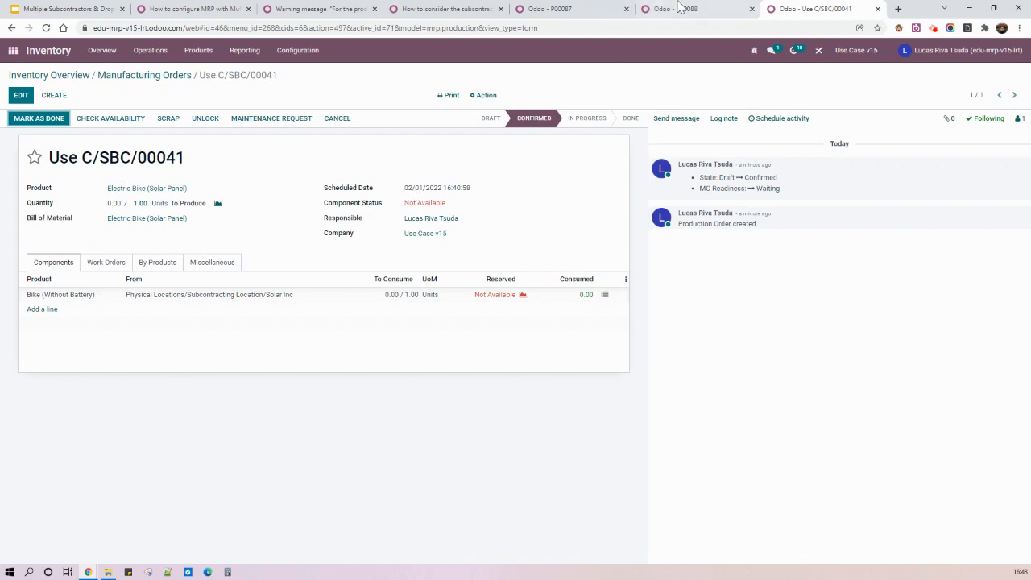
Step: Open the Super Bikes request for quotation for editing and inspect its Receipt Solar Inc operation type without changing it
key(ctrl+Page_Up)
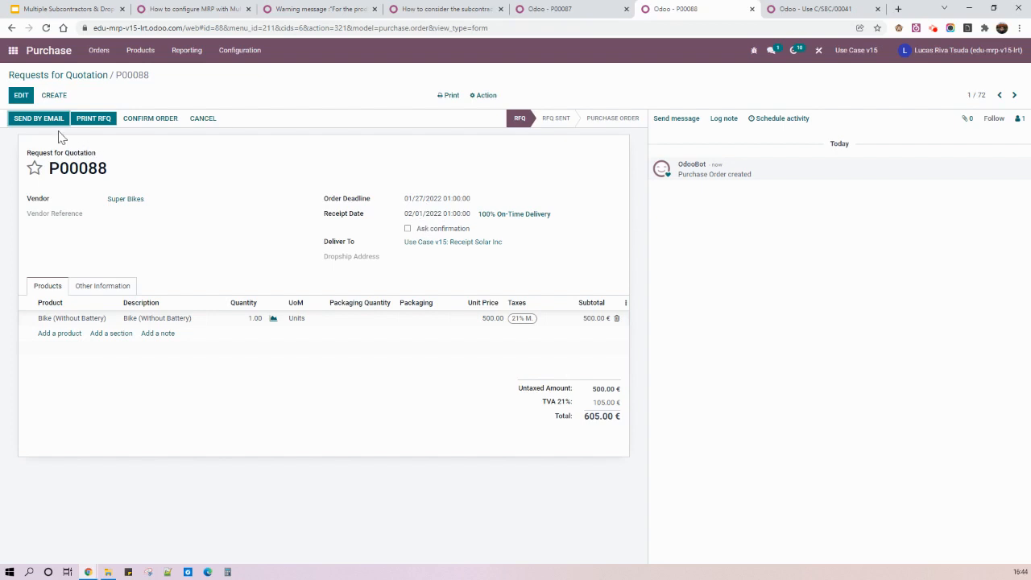
click(21, 95)
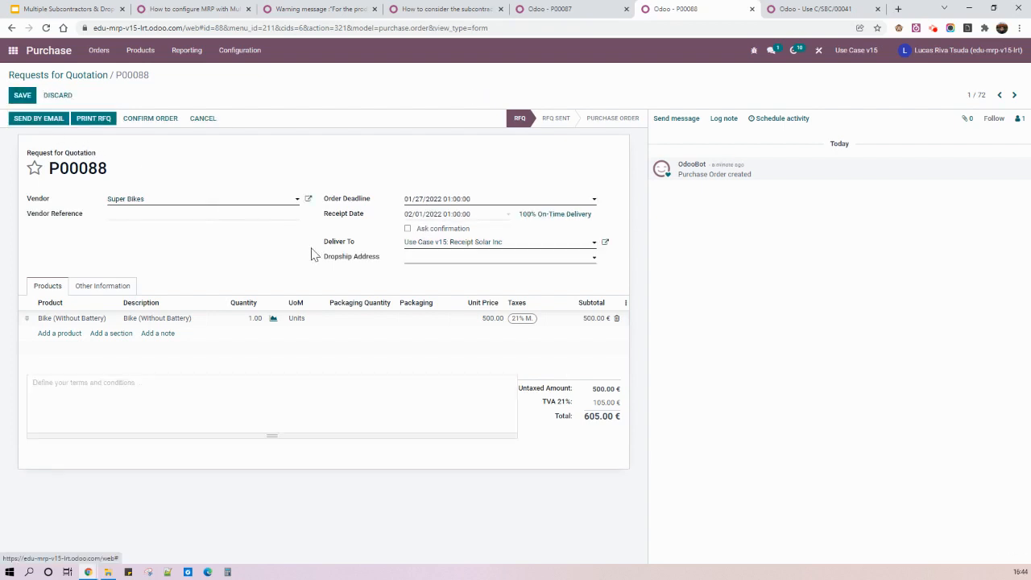
click(605, 242)
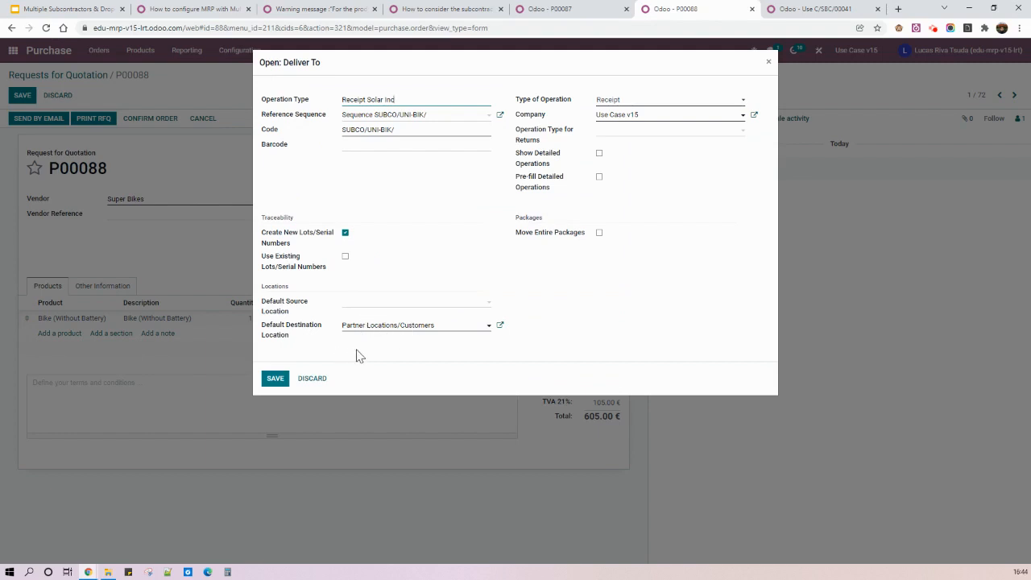
click(315, 380)
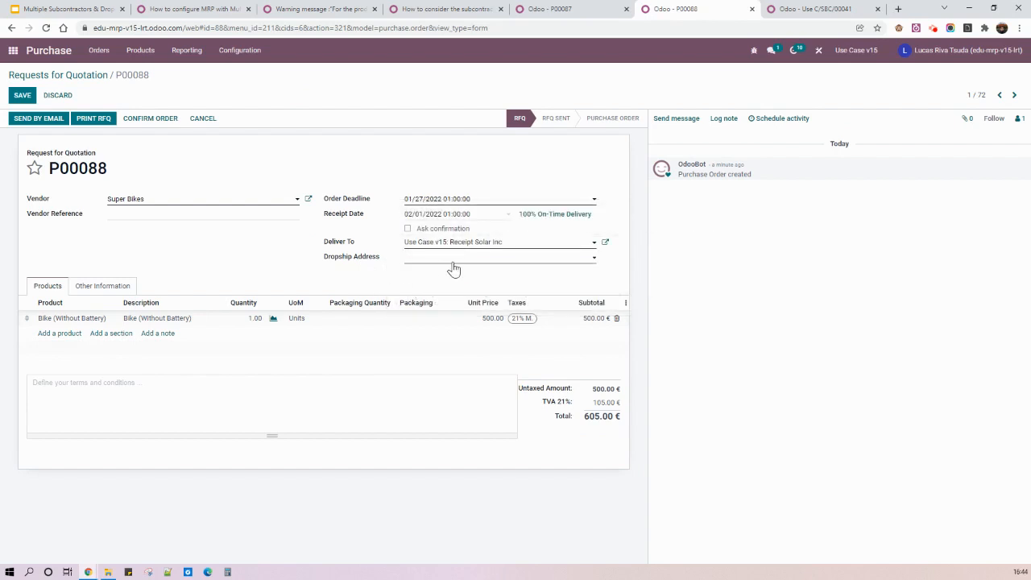
Step: Set the Super Bikes request's dropship address to Solar Inc, save it, and confirm the order
click(452, 263)
click(455, 373)
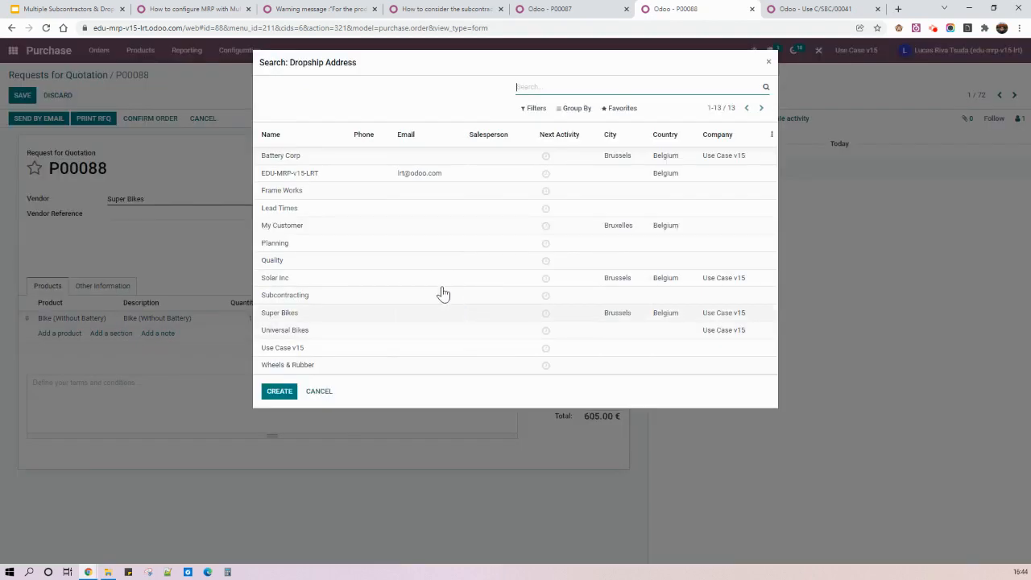
click(352, 278)
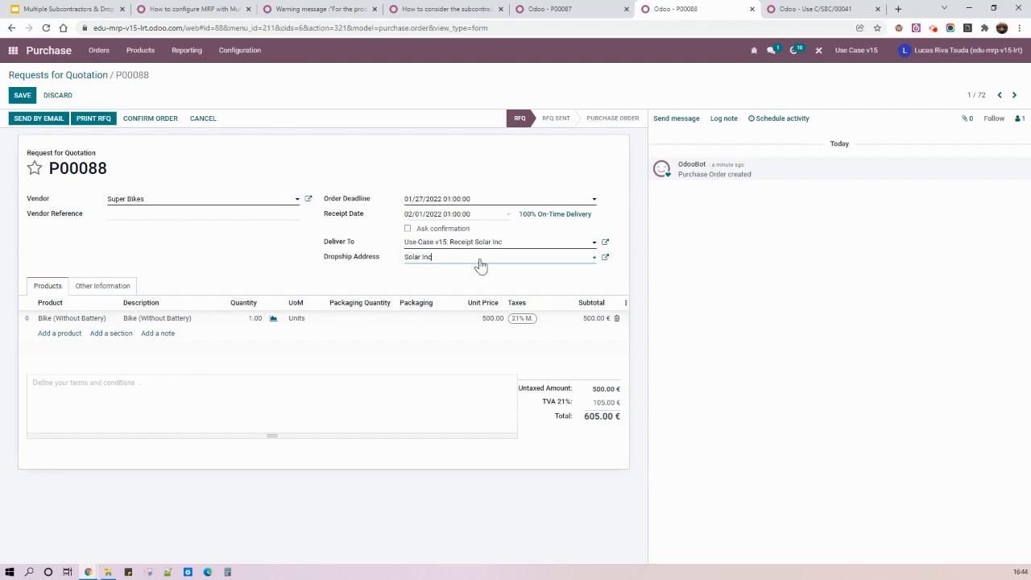
click(21, 94)
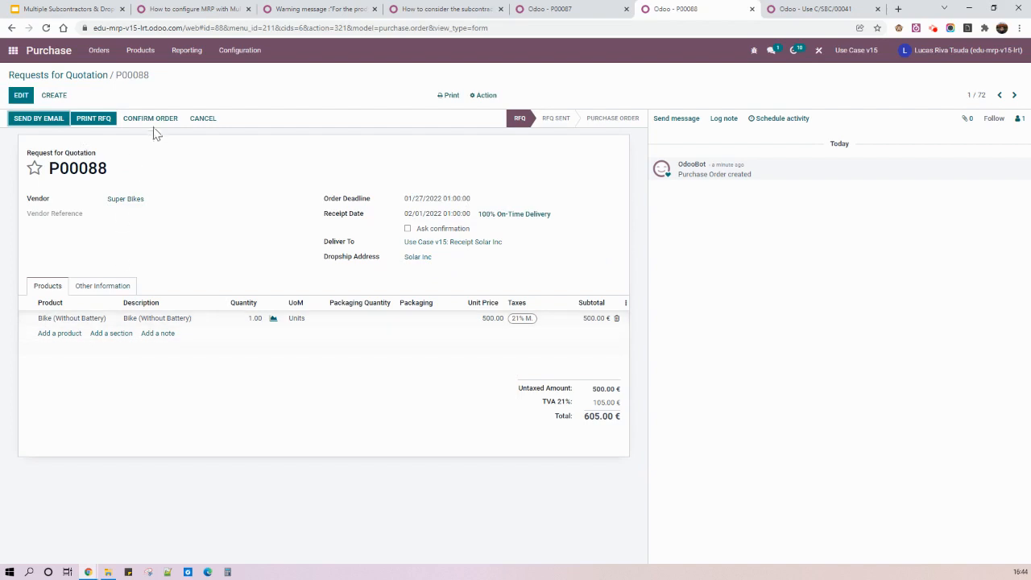
click(151, 119)
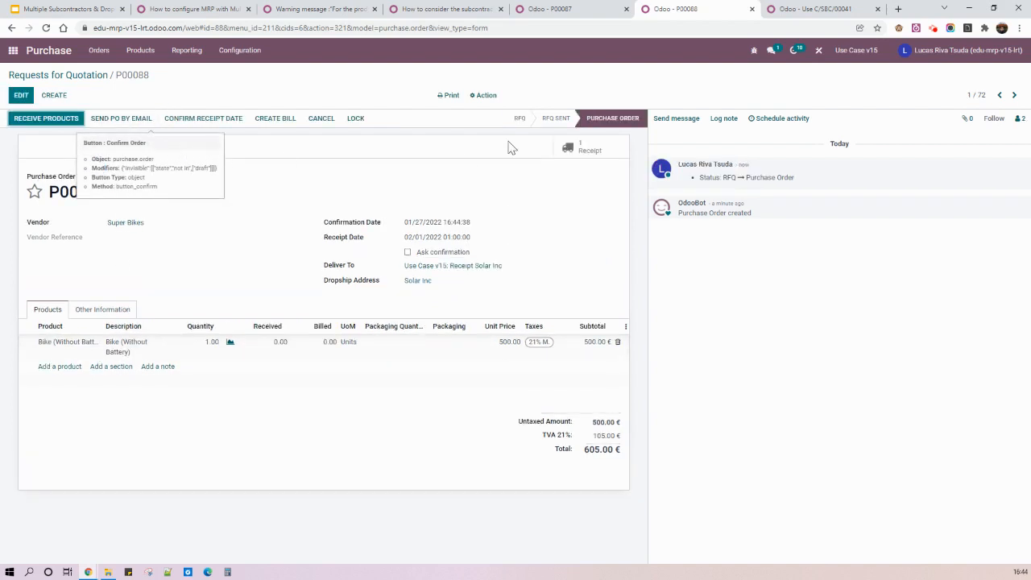
Step: Print the Super Bikes purchase order, check its shipping address in the PDF, and close the document
click(448, 95)
click(467, 116)
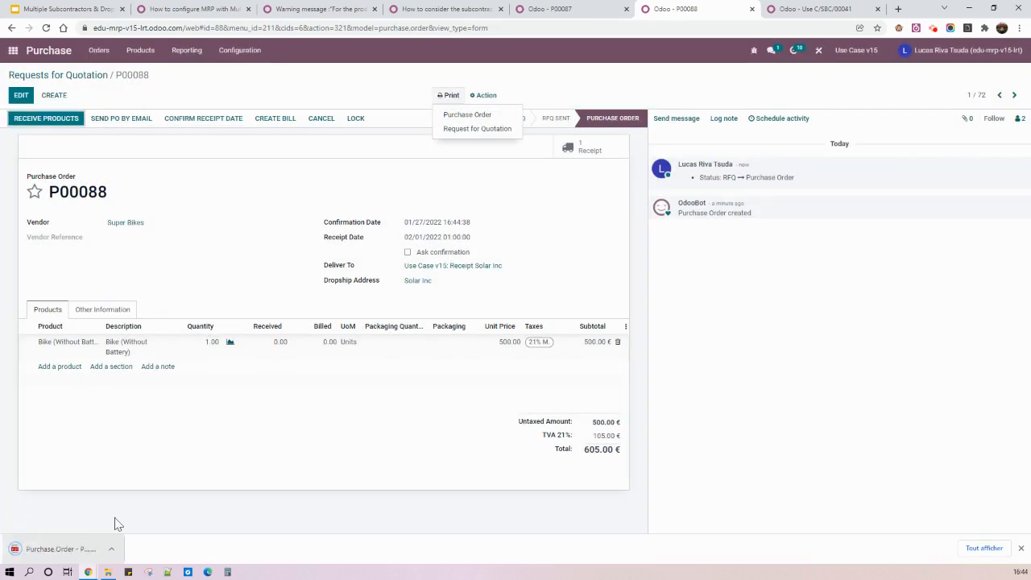
click(57, 548)
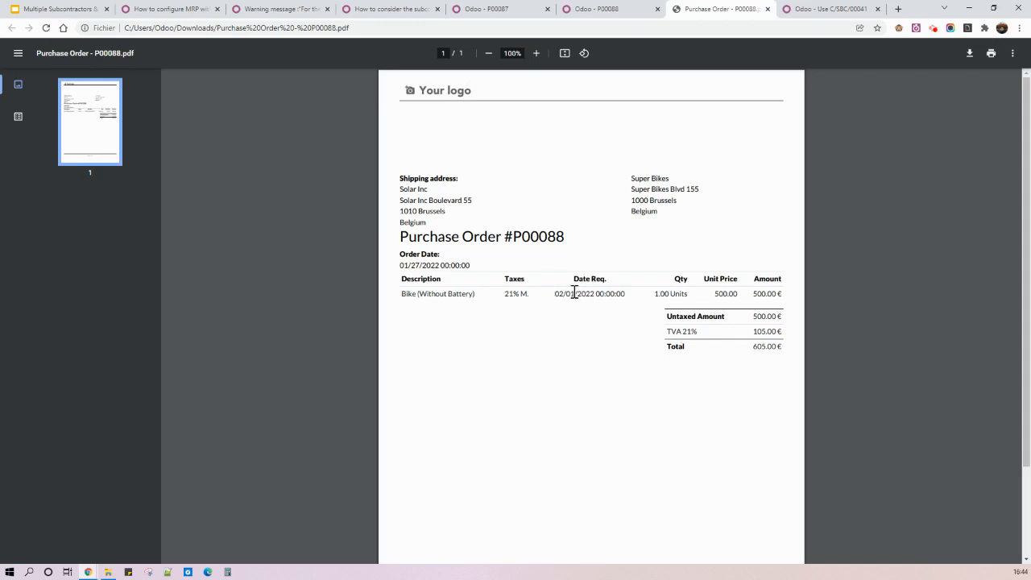
click(766, 9)
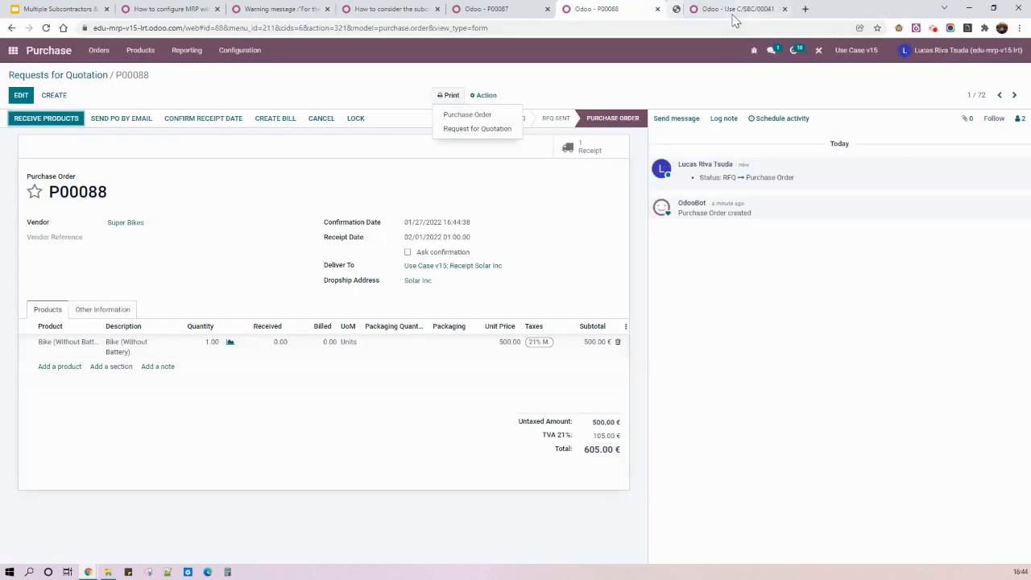
Step: Check the Requests for Quotation list, and examine the subcontracting manufacturing orders waiting in Inventory
click(100, 77)
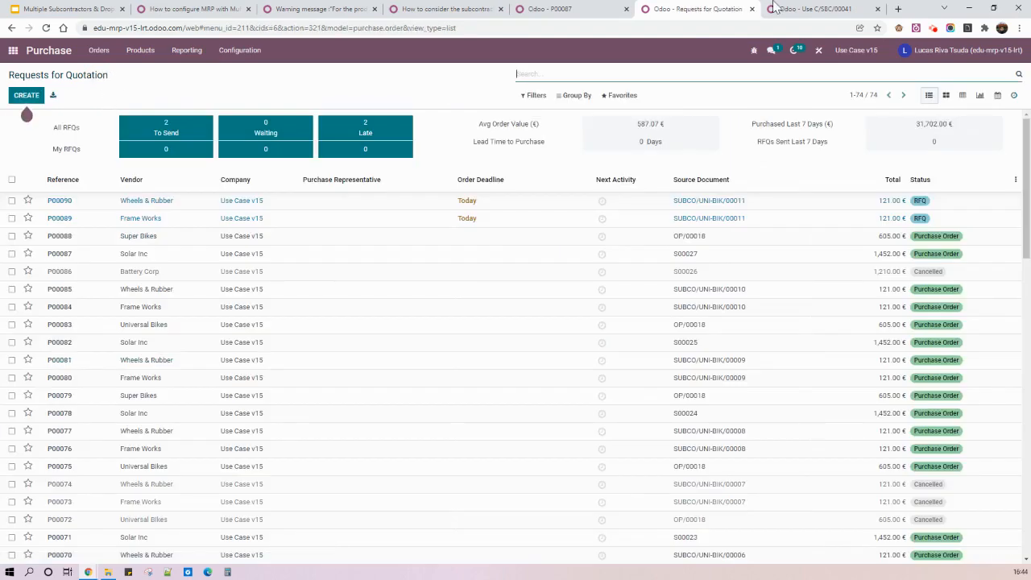
click(778, 8)
click(77, 78)
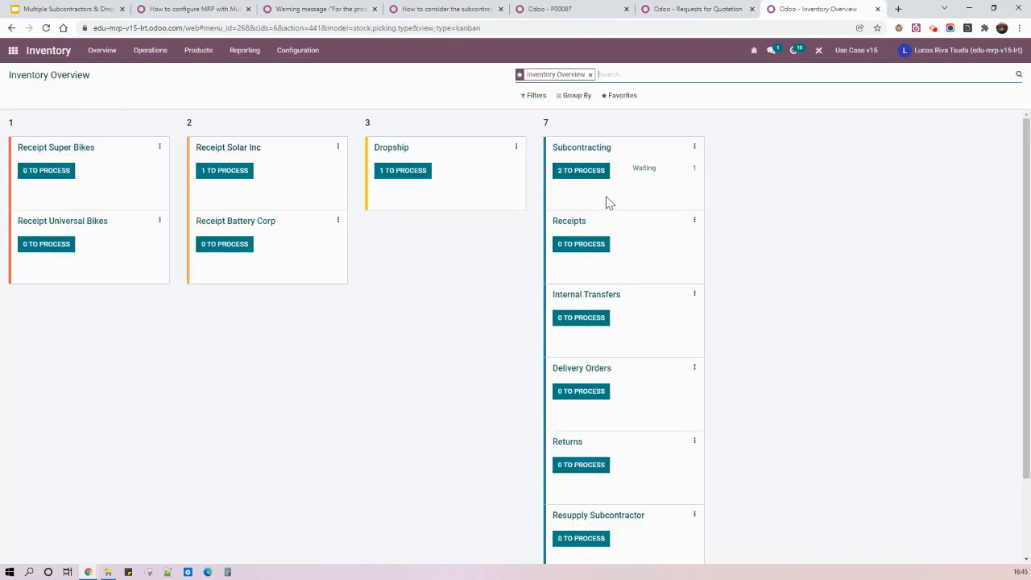
click(581, 170)
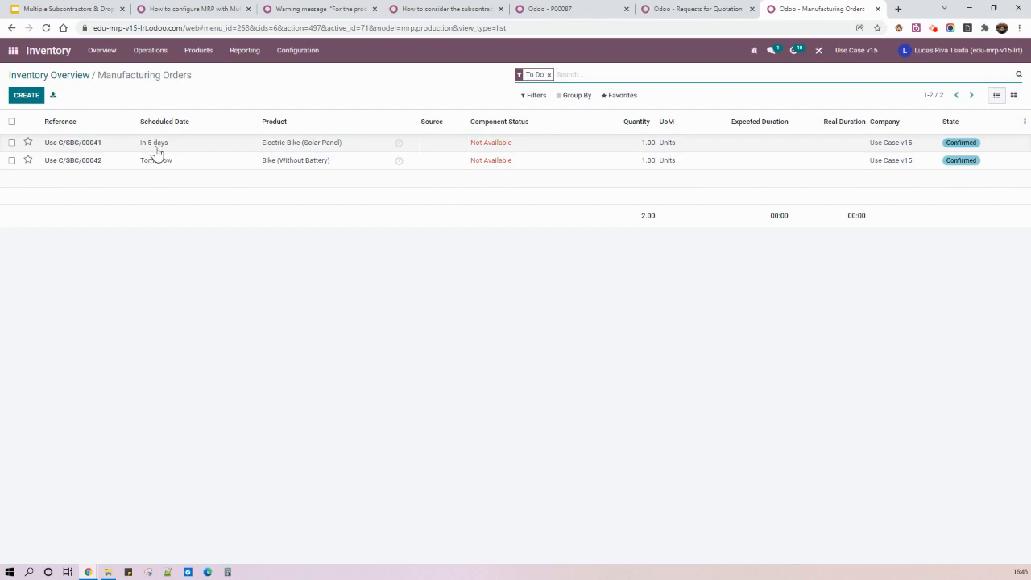
Step: Examine the components of the Bike (Without Battery) subcontracting manufacturing order, then return to the Inventory overview
mouse_move(161, 152)
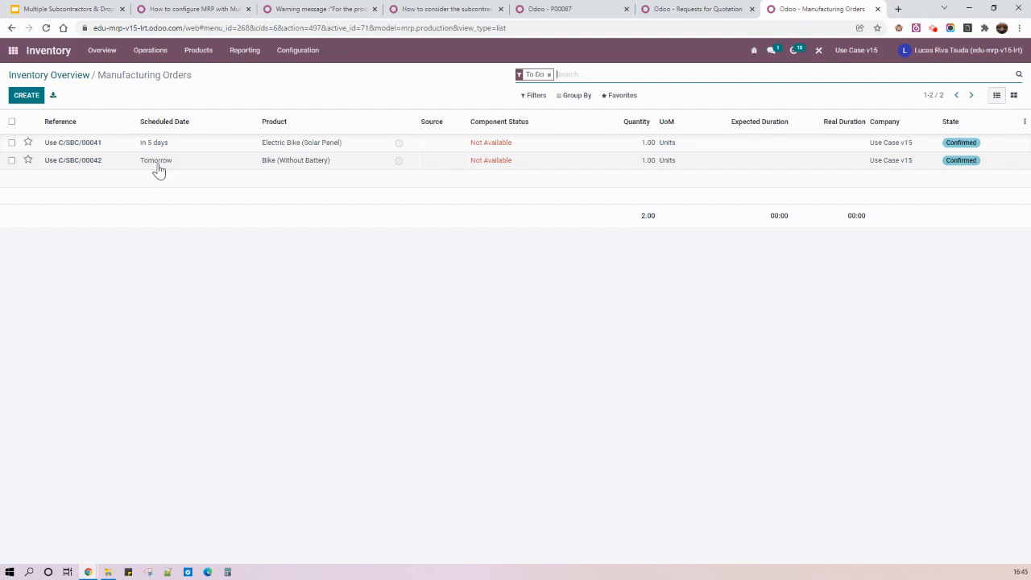
mouse_move(159, 171)
click(177, 167)
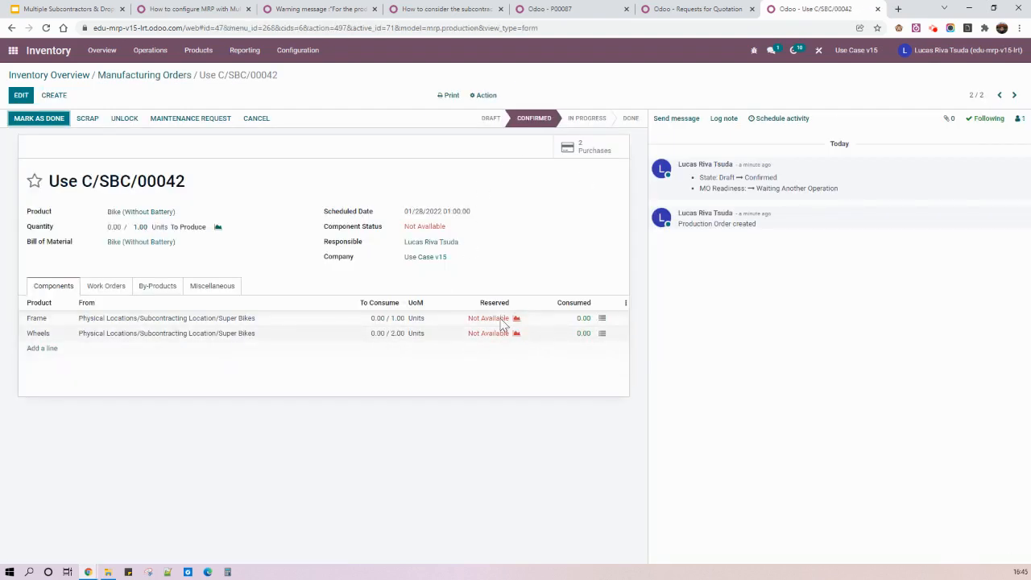
click(76, 75)
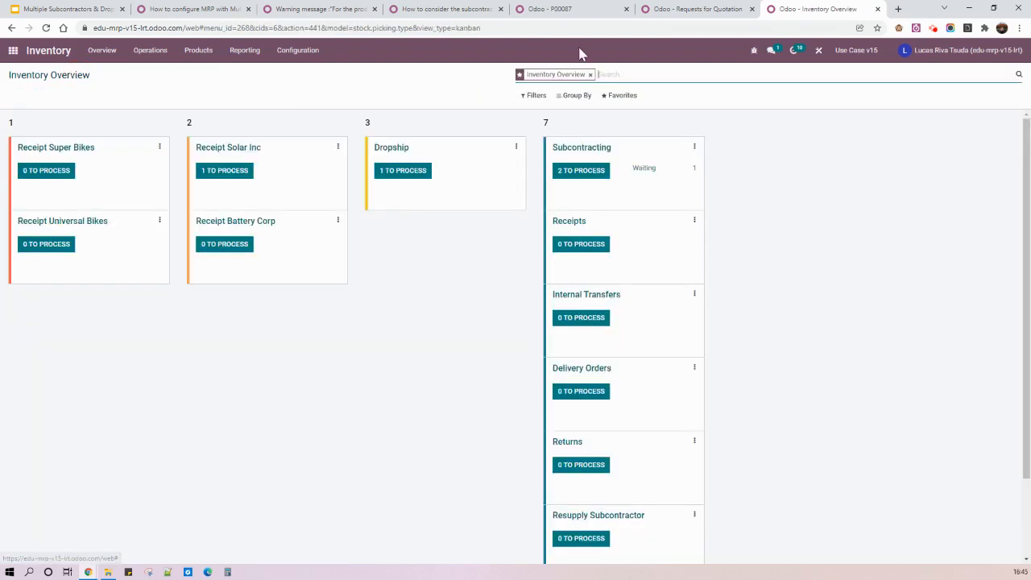
Step: Compare the Requests for Quotation list with the Process 1 purchase flow slide, and return to the list
click(661, 11)
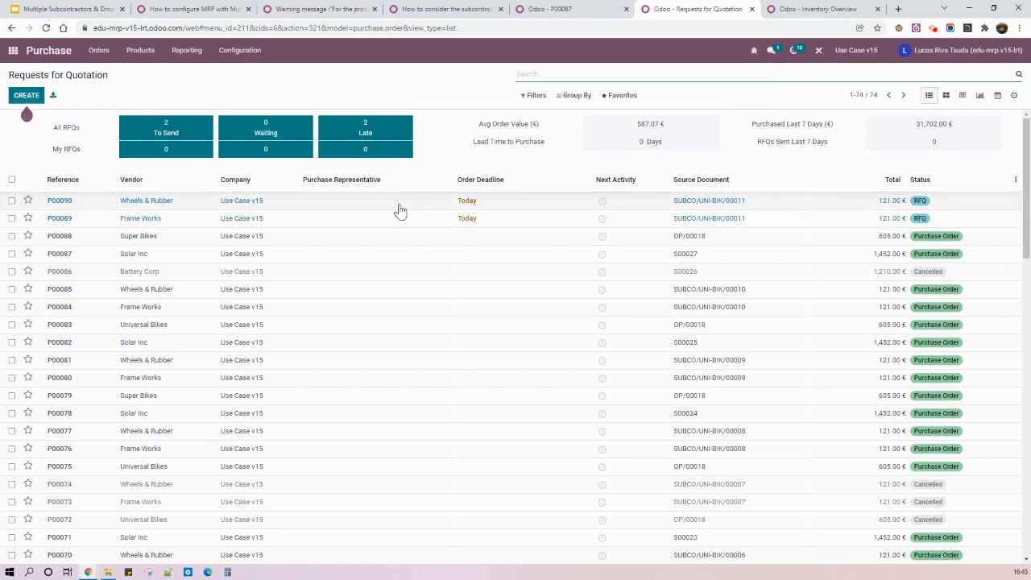
click(70, 10)
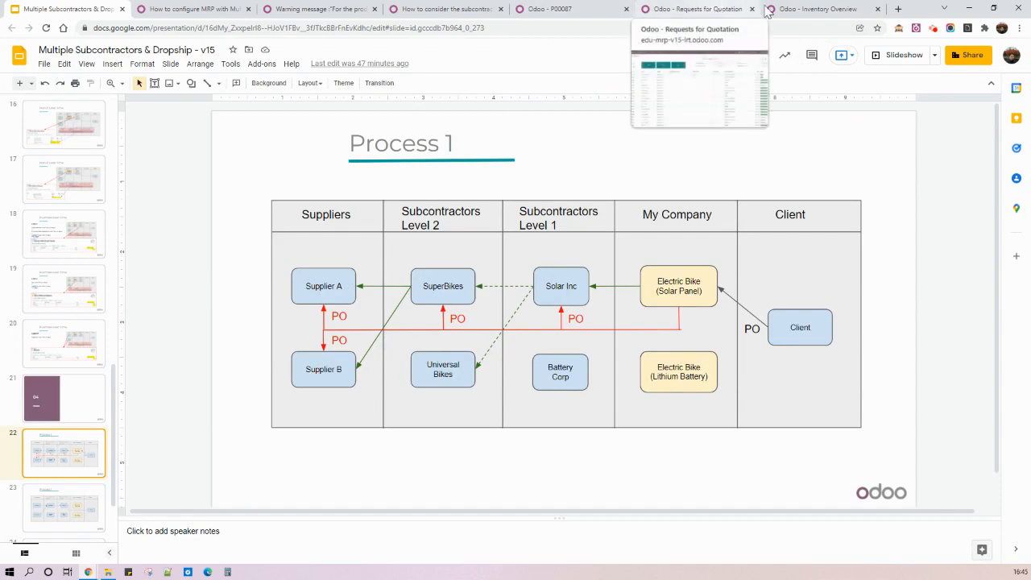
click(705, 9)
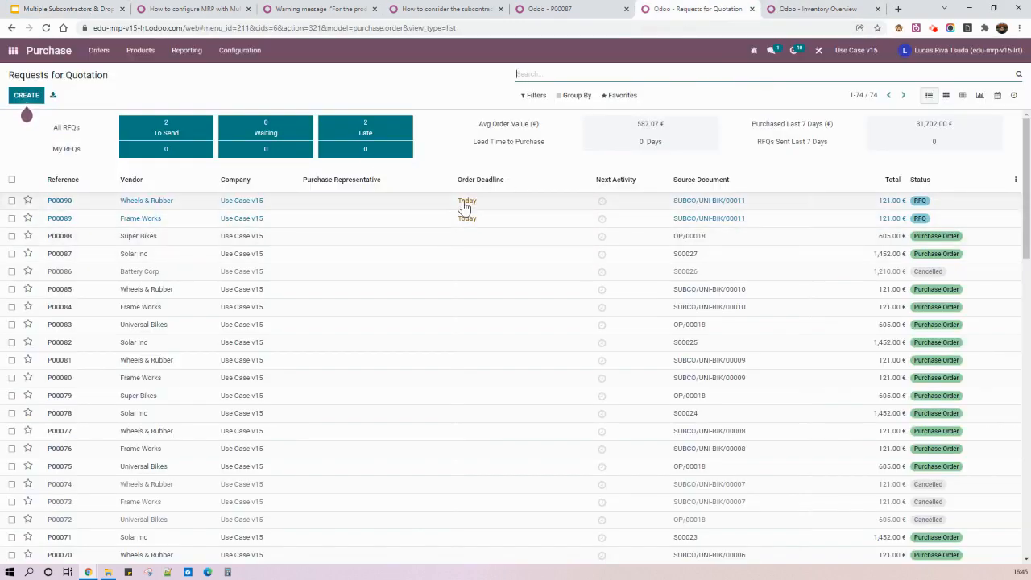
Step: Set the dropship address of the Wheels & Rubber request for quotation to Super Bikes and confirm the order
click(413, 209)
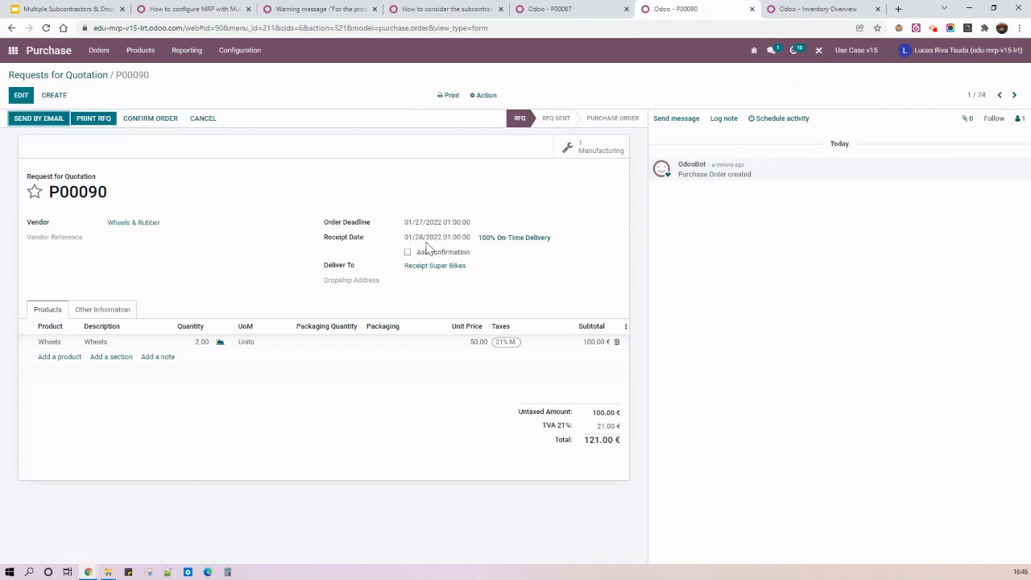
click(20, 95)
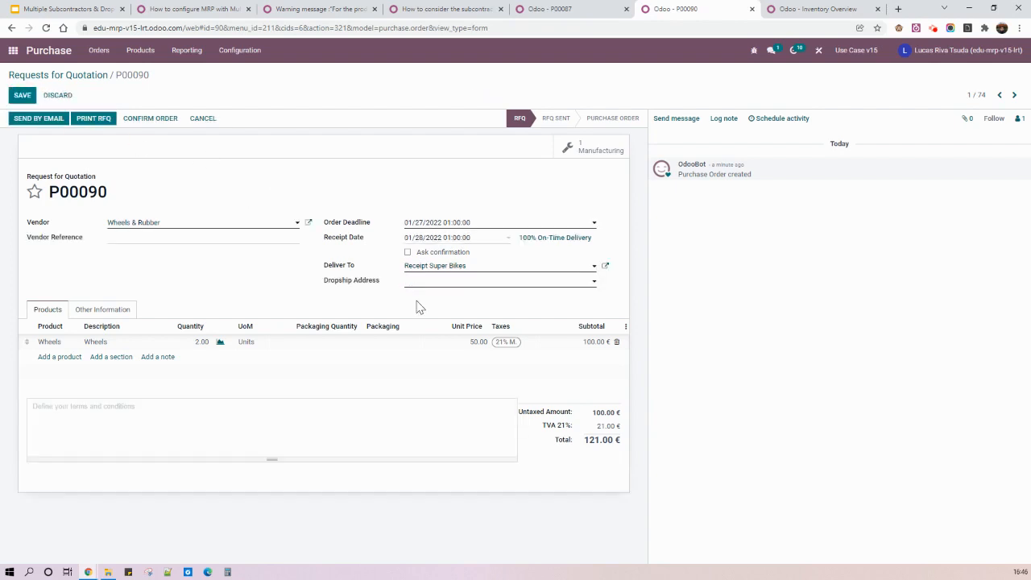
click(440, 291)
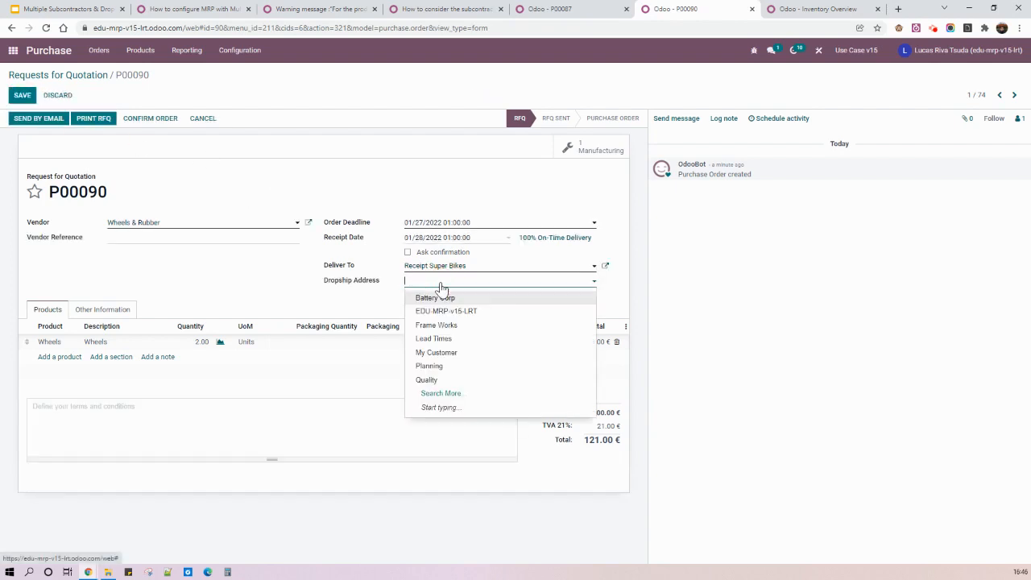
click(459, 396)
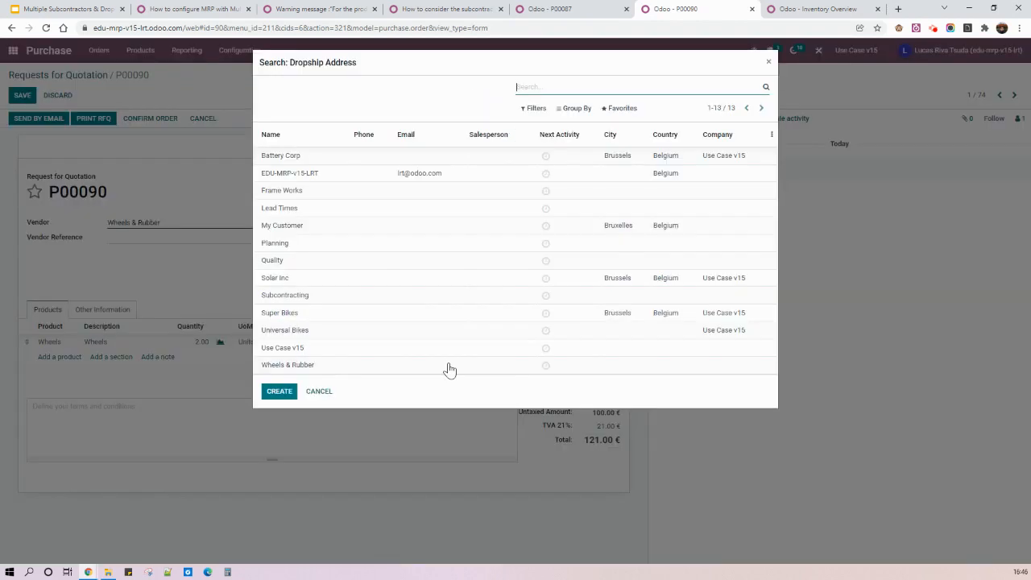
click(356, 314)
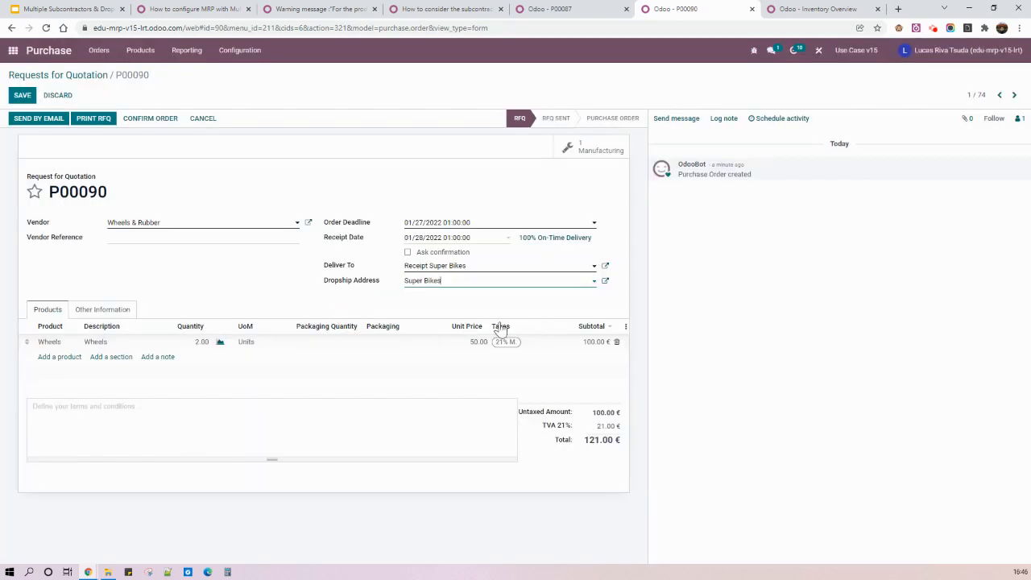
click(149, 119)
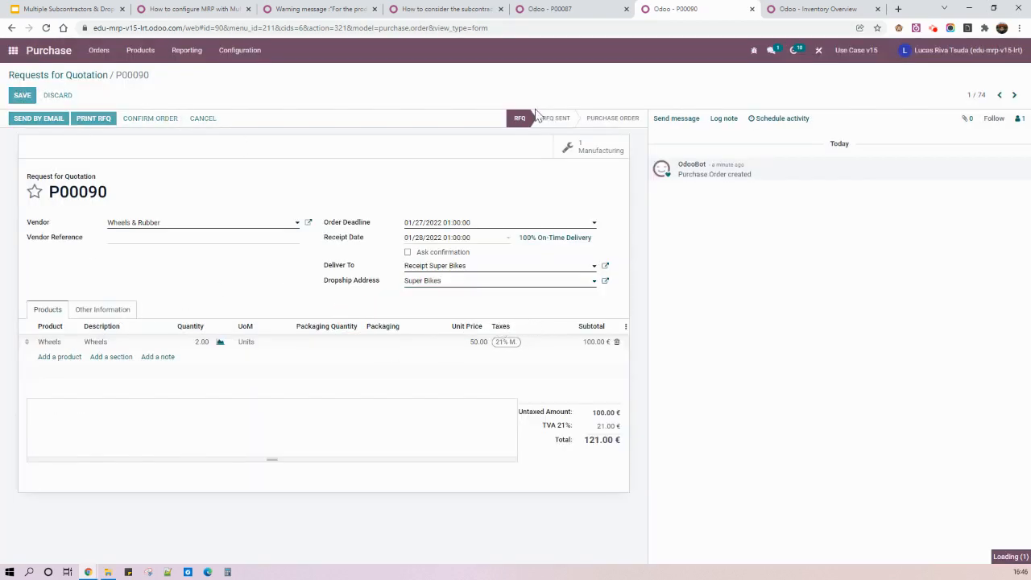
Step: Set the dropship address of the Frame Works request for quotation to Super Bikes and confirm the order
click(83, 76)
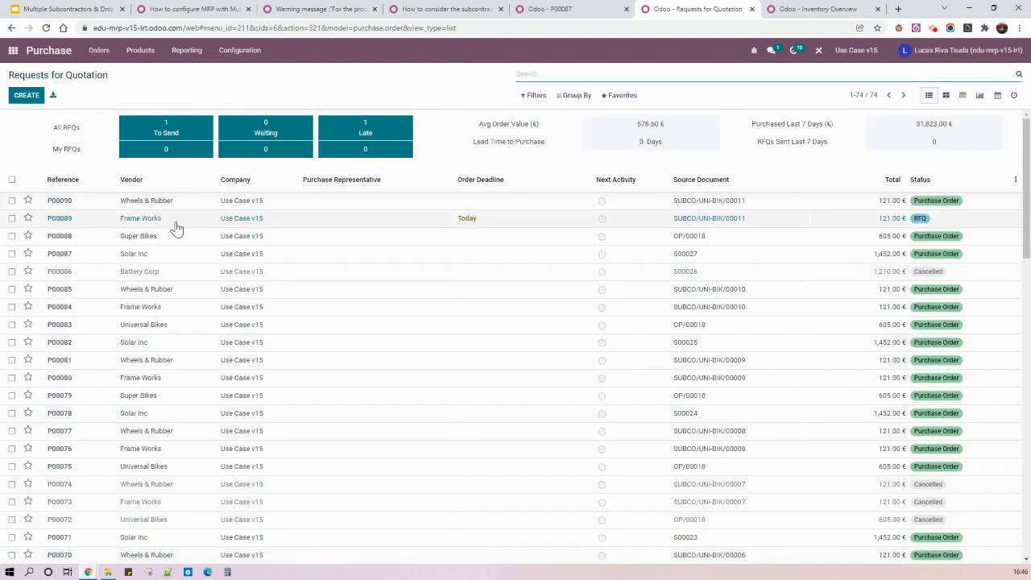
click(402, 218)
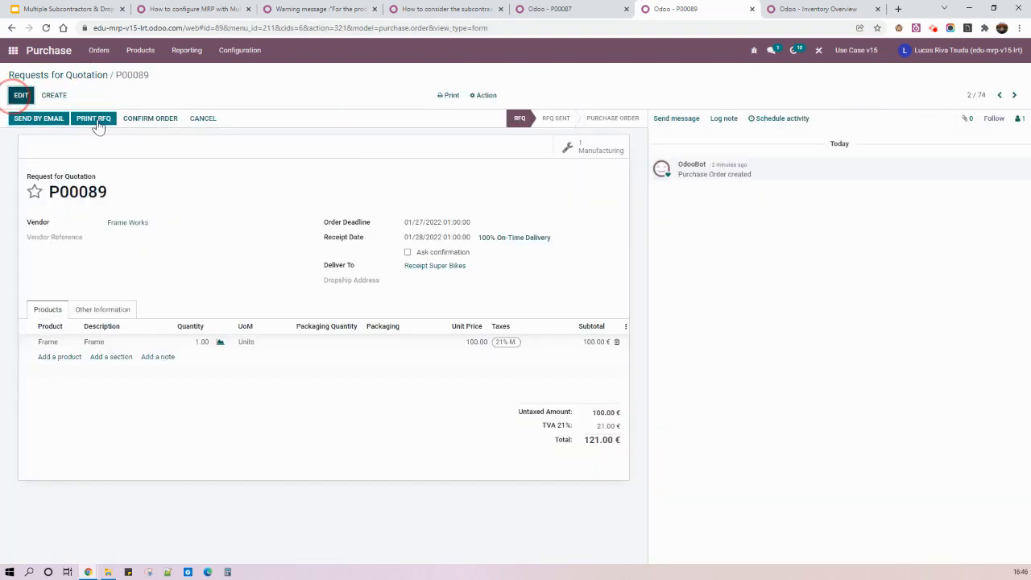
click(432, 282)
click(453, 393)
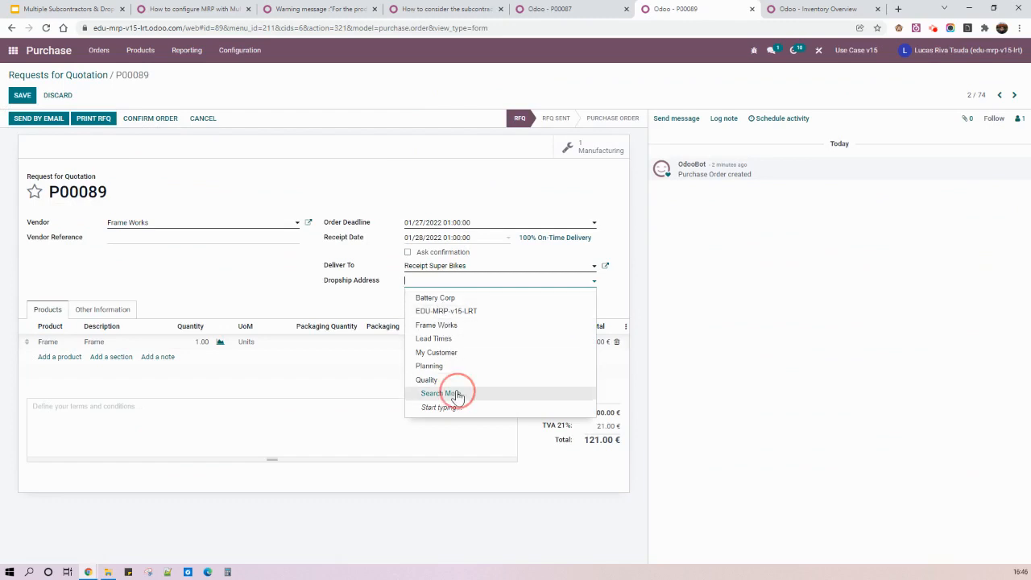
click(359, 313)
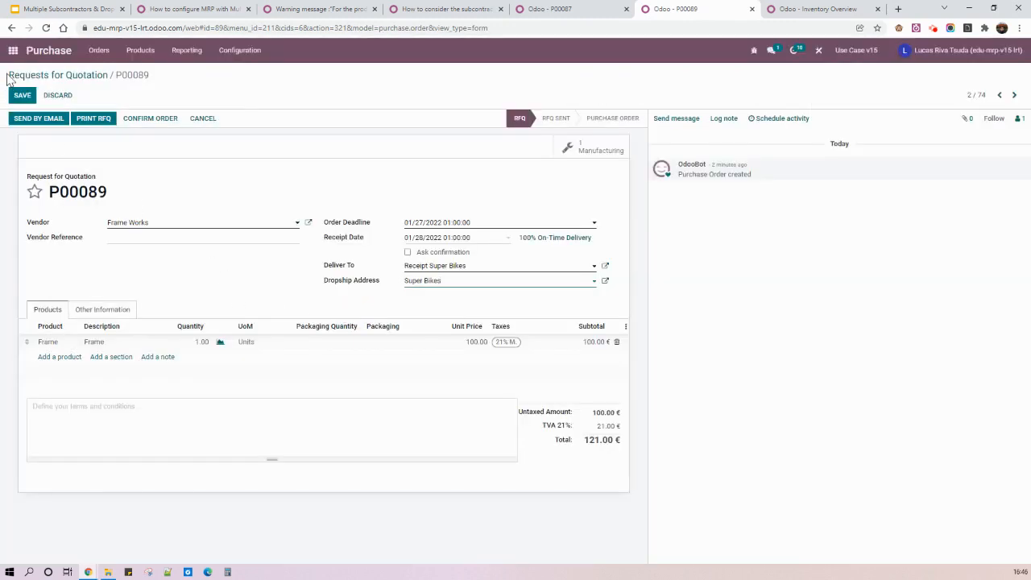
click(145, 118)
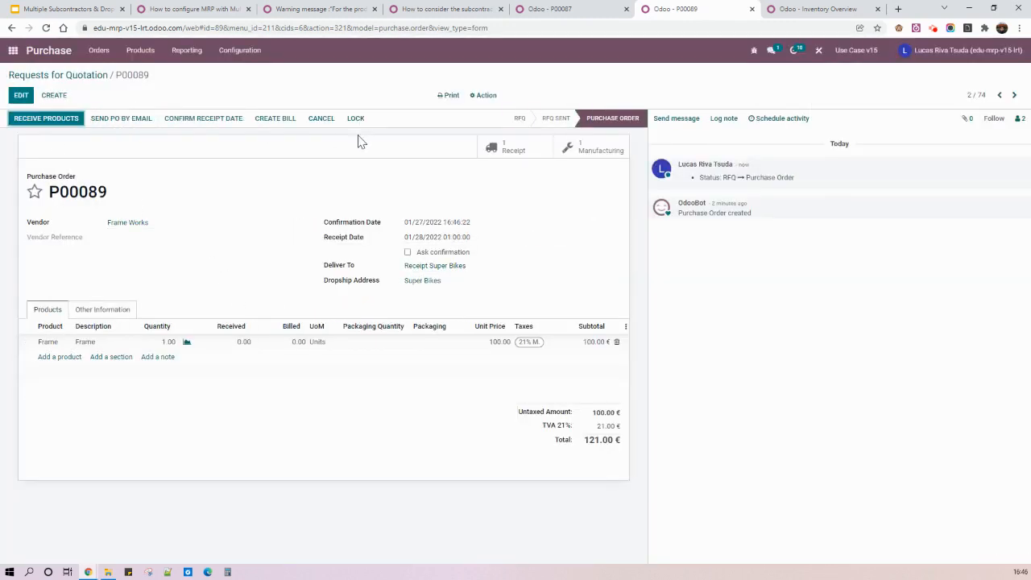
Step: Print the Frame Works purchase order, check its shipping address in the PDF, and close the document
click(449, 95)
click(455, 128)
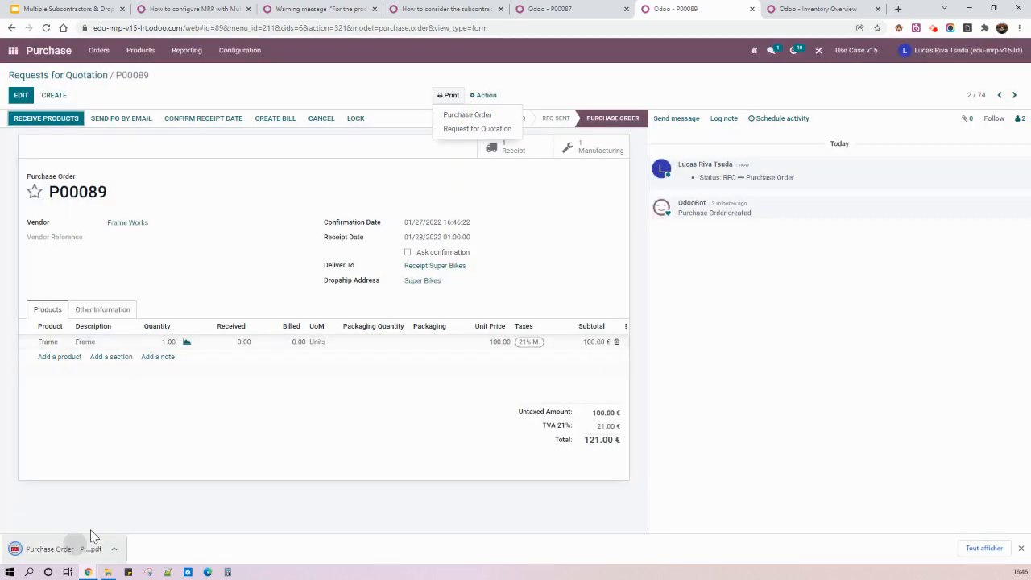
click(91, 538)
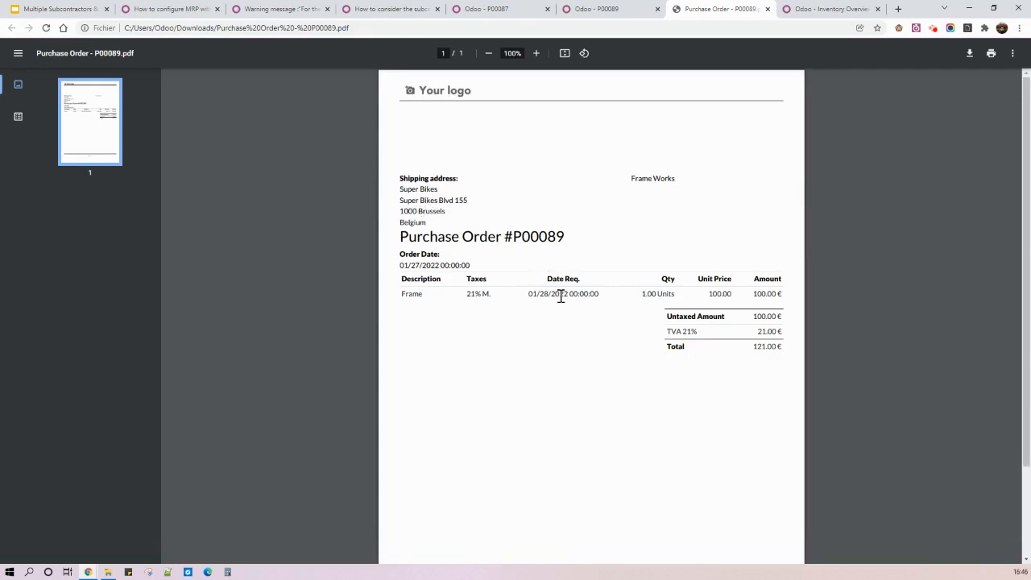
click(768, 9)
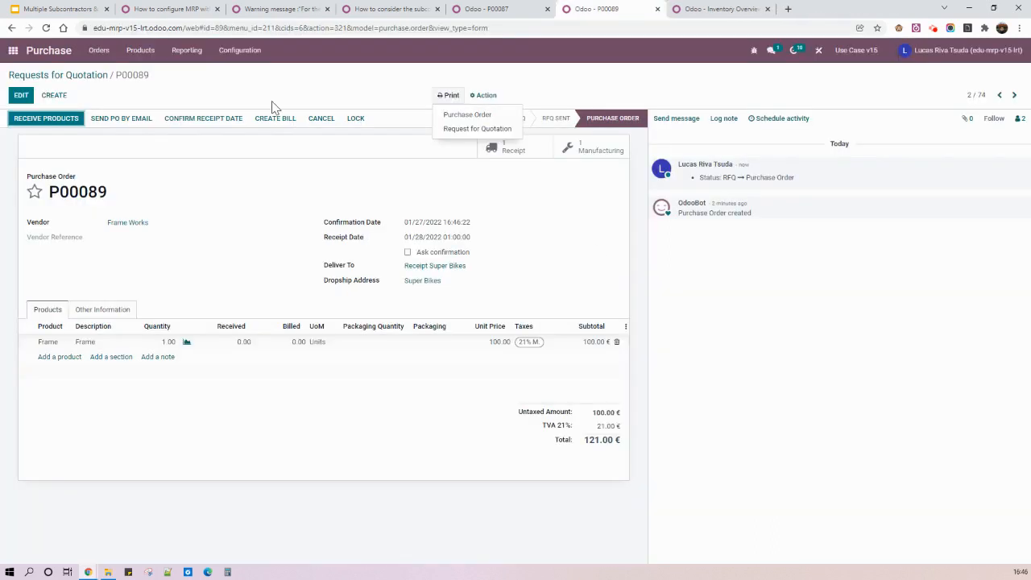
Step: Review the Process 1 purchase and delivery flow slides, and switch back to the Inventory overview
click(56, 9)
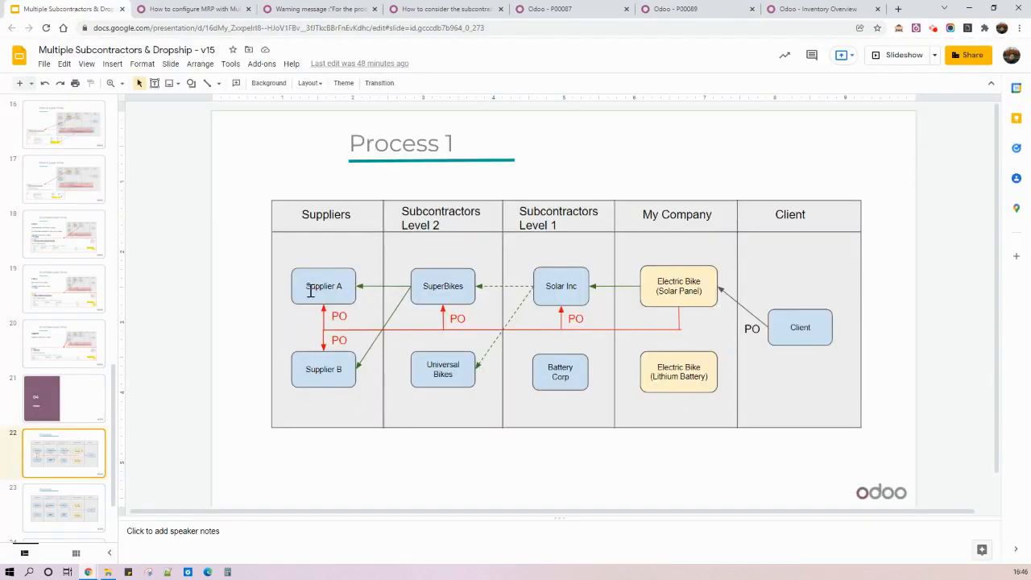
click(88, 518)
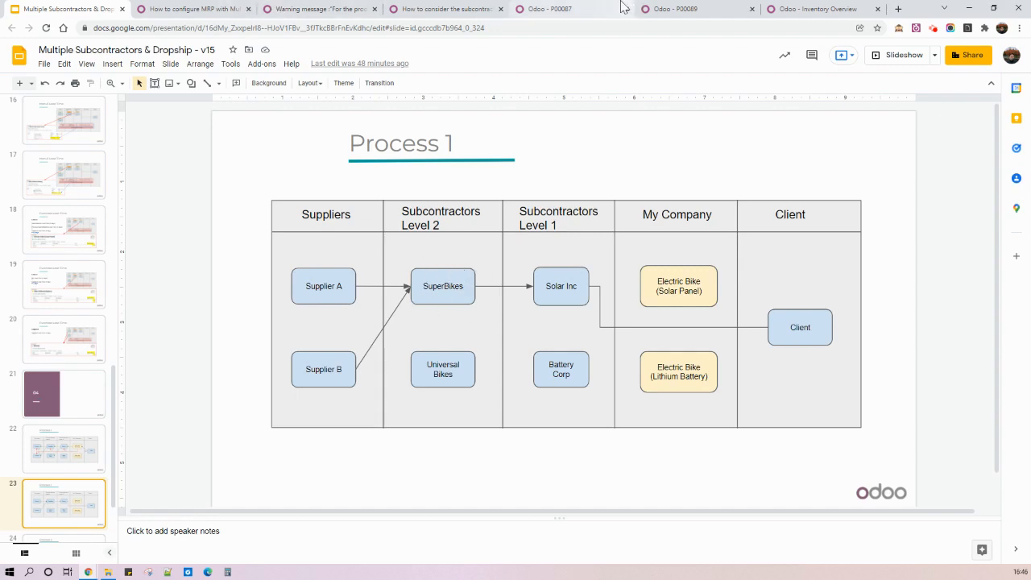
click(793, 9)
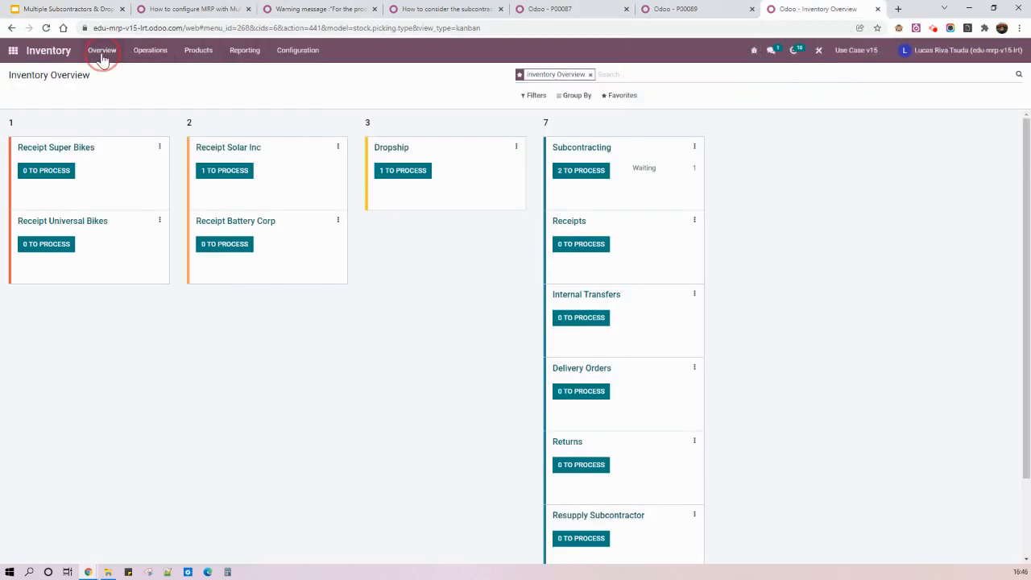
Step: Validate both ready Super Bikes receipts together, from Frame Works and Wheels & Rubber, as immediate transfers
click(55, 171)
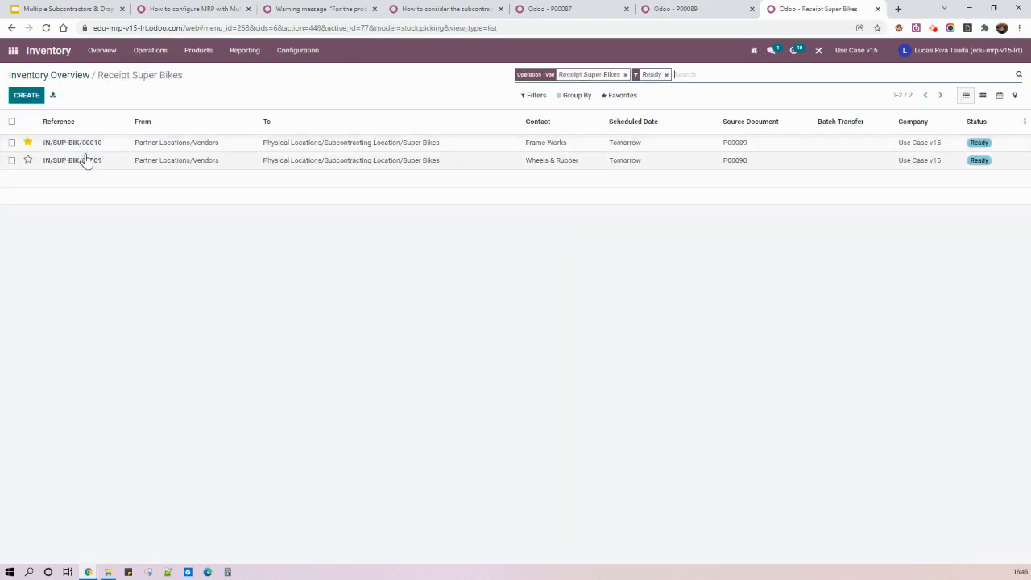
click(11, 122)
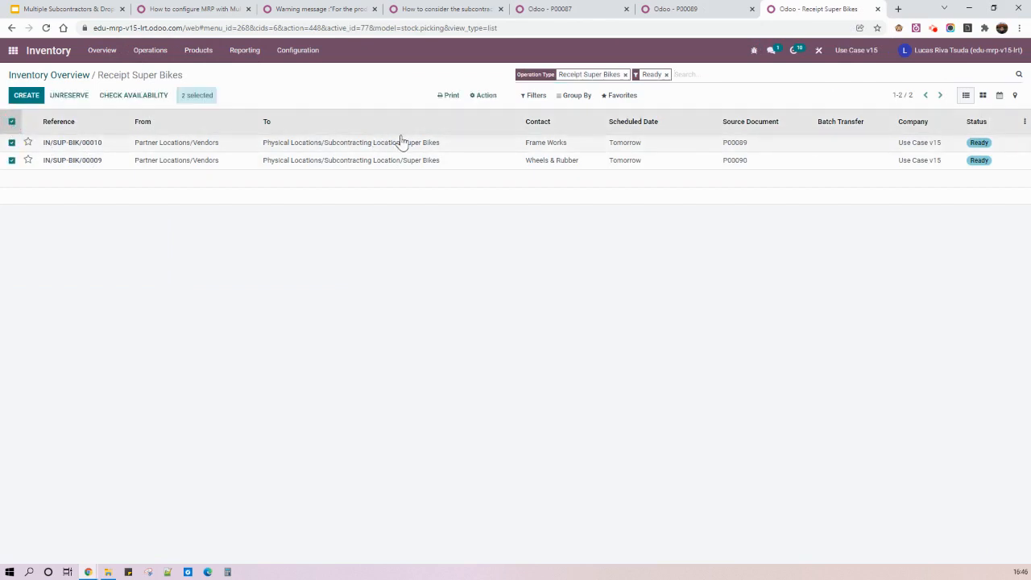
click(485, 96)
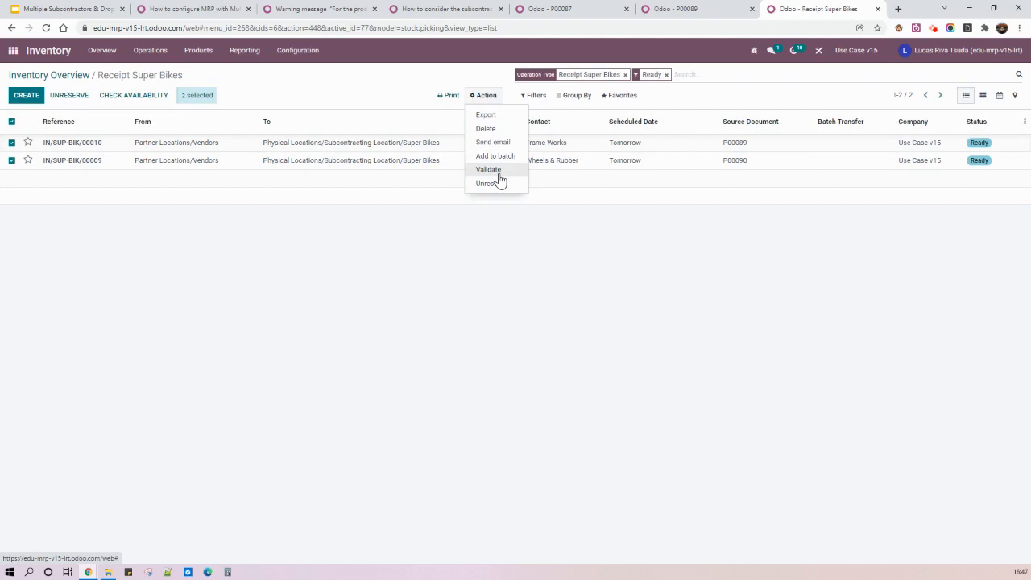
click(497, 174)
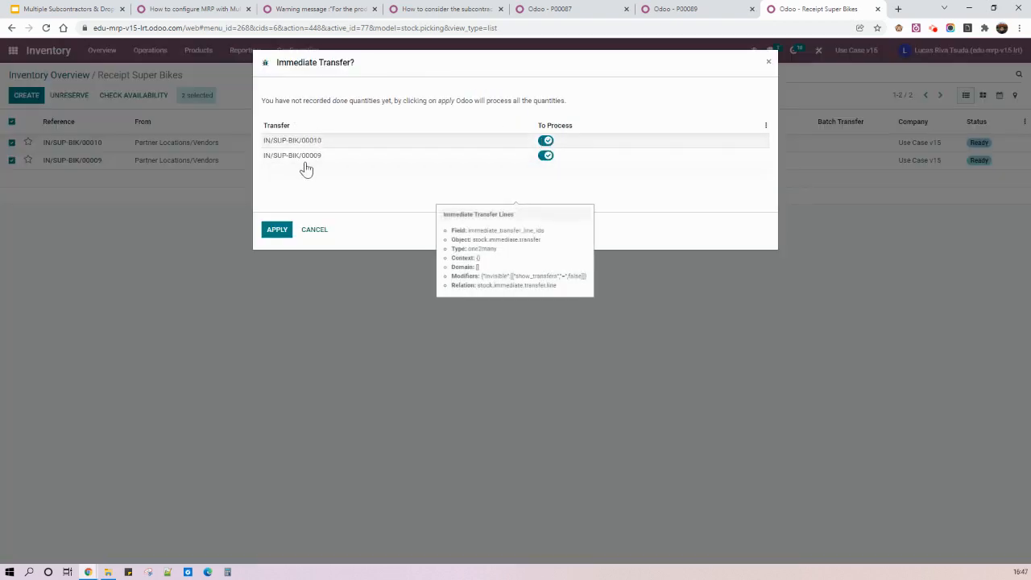
click(275, 233)
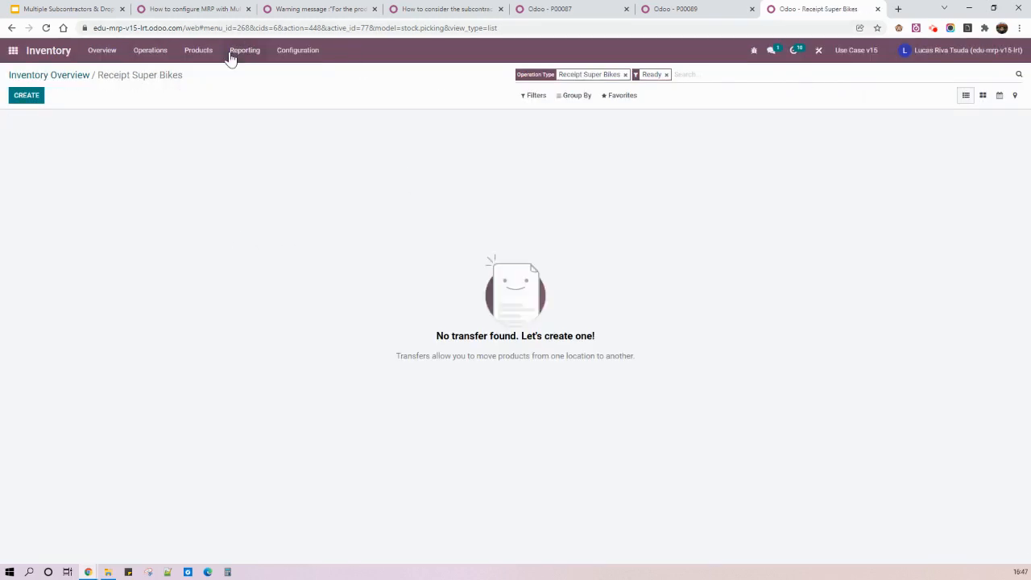
Step: Open the Inventory Report and examine the stock of Frame and Wheels at the Super Bikes subcontracting location
click(241, 50)
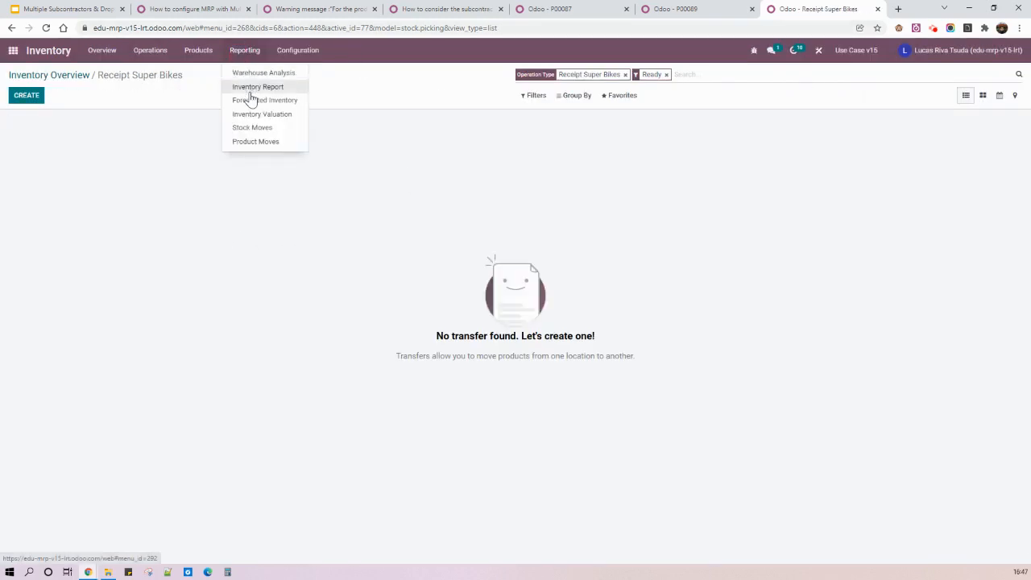
click(258, 90)
click(273, 141)
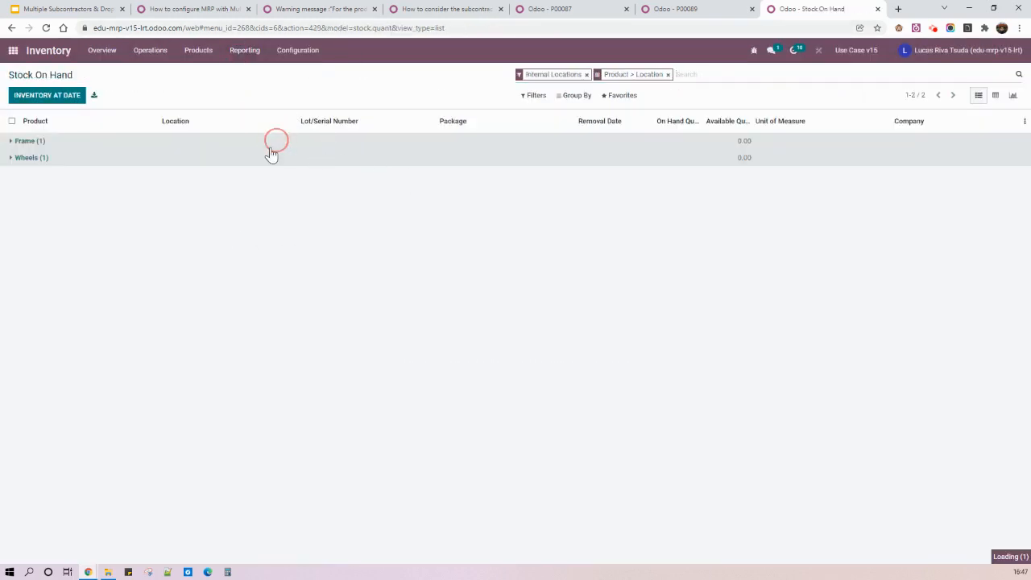
click(240, 173)
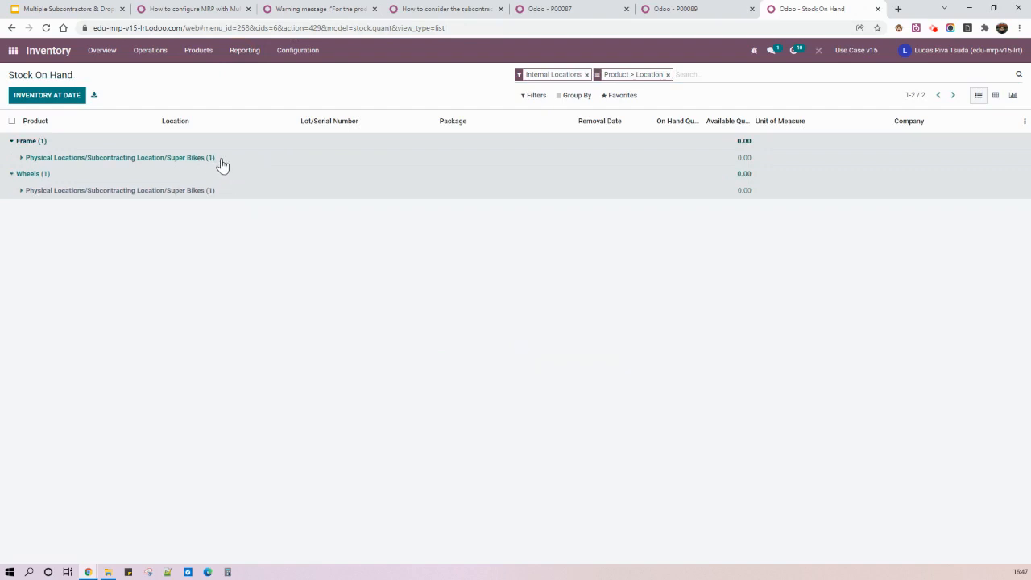
click(221, 159)
click(230, 223)
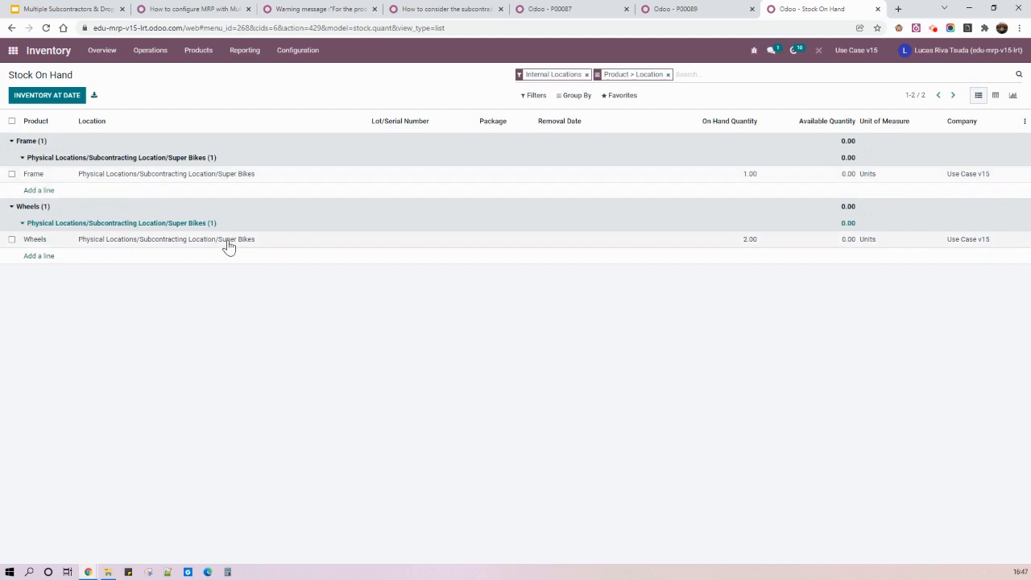
Step: Check the Process 1 delivery flow slide, and examine the component status of the subcontracting manufacturing orders in Inventory
click(81, 9)
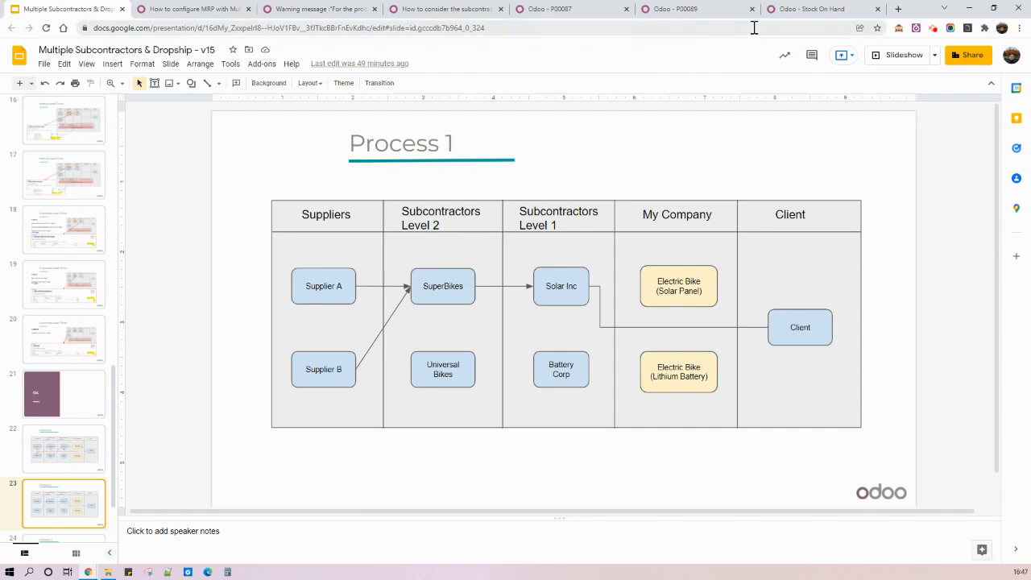
click(801, 9)
click(100, 55)
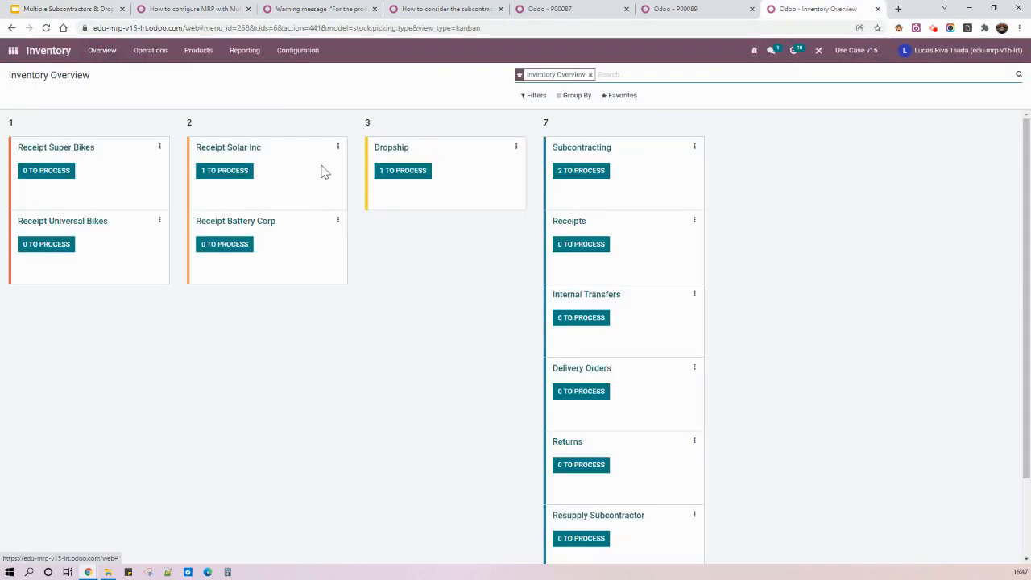
click(582, 171)
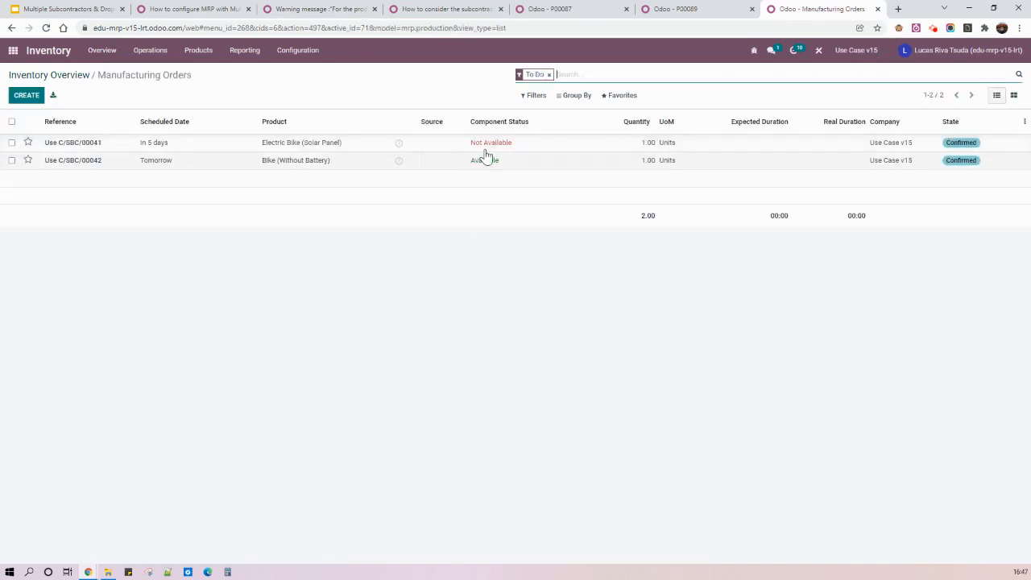
Step: Group the subcontracting manufacturing orders by Material Availability and open the ready order for Bike (Without Battery)
click(571, 98)
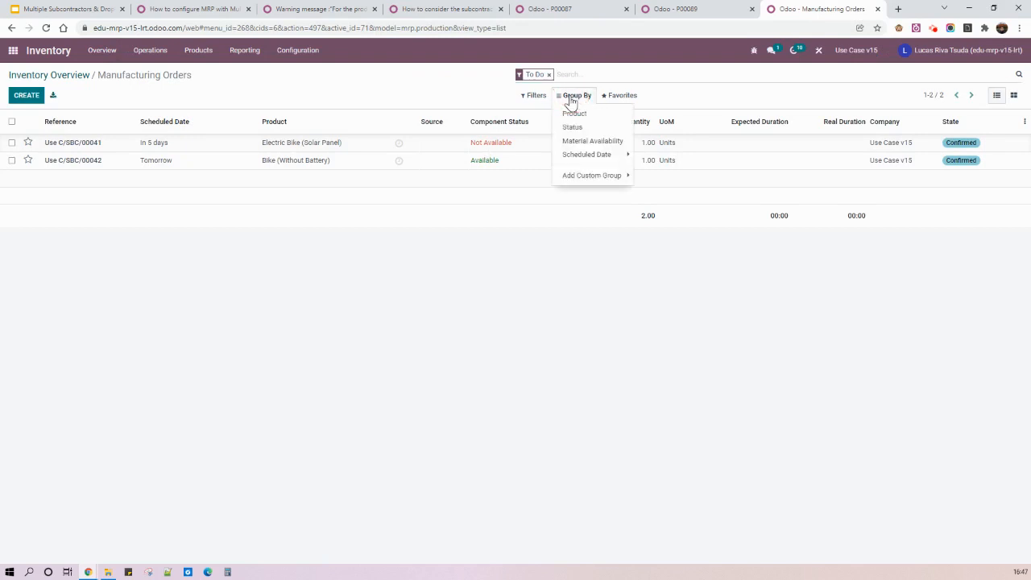
click(586, 142)
click(276, 207)
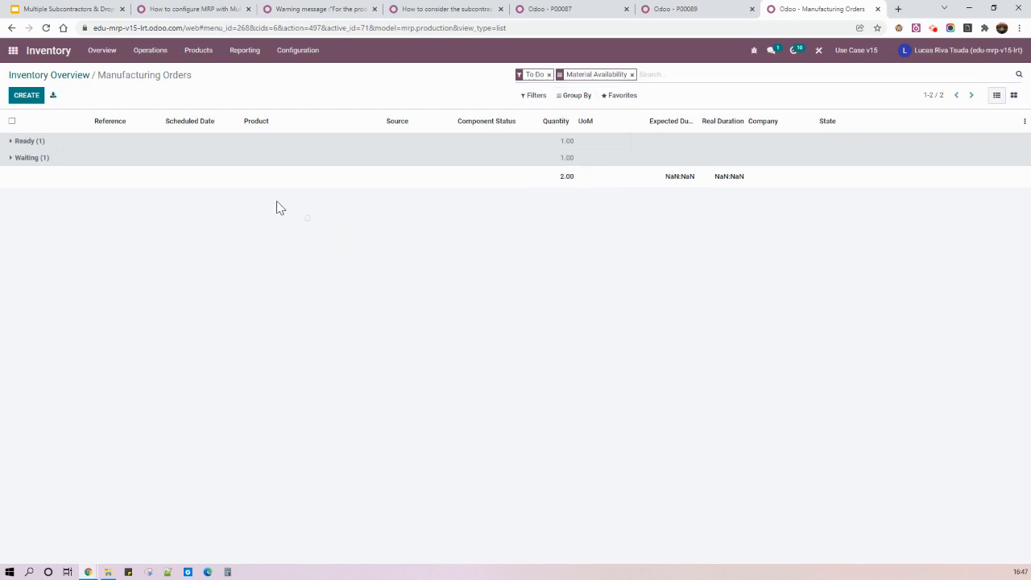
click(273, 144)
click(220, 174)
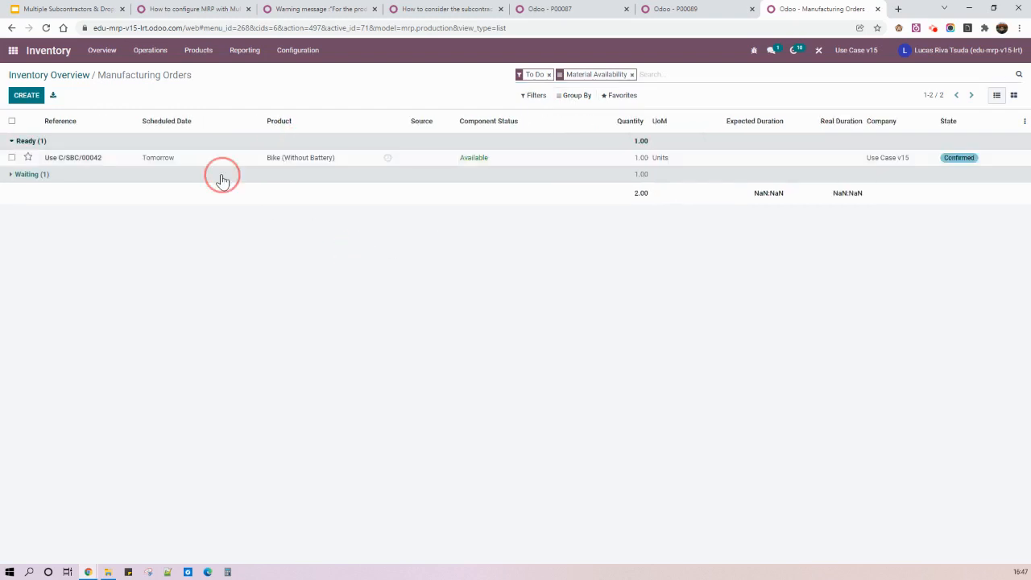
click(175, 166)
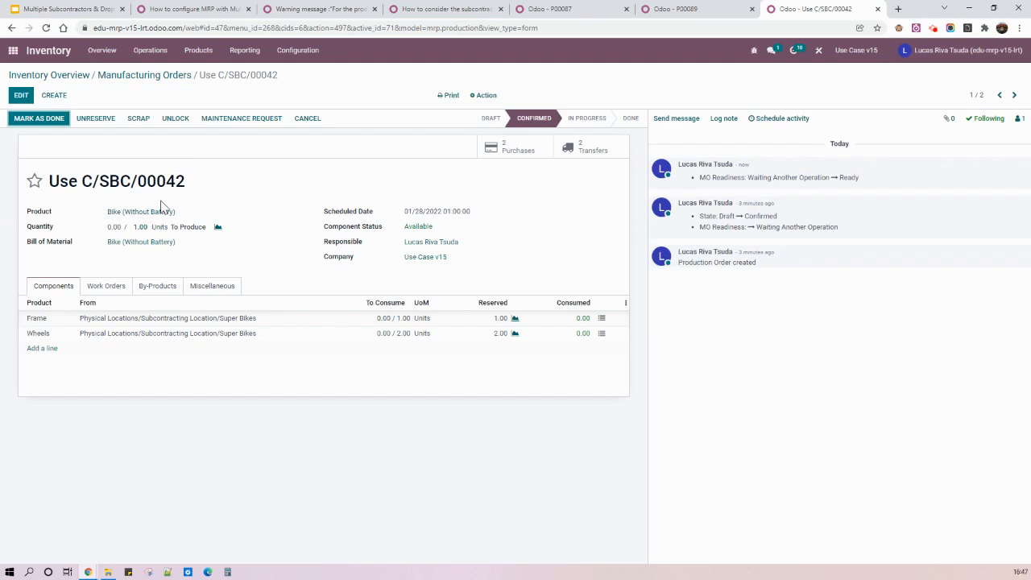
Step: Set the produced quantity of the Bike (Without Battery) manufacturing order to 1 and mark the order as done
click(21, 95)
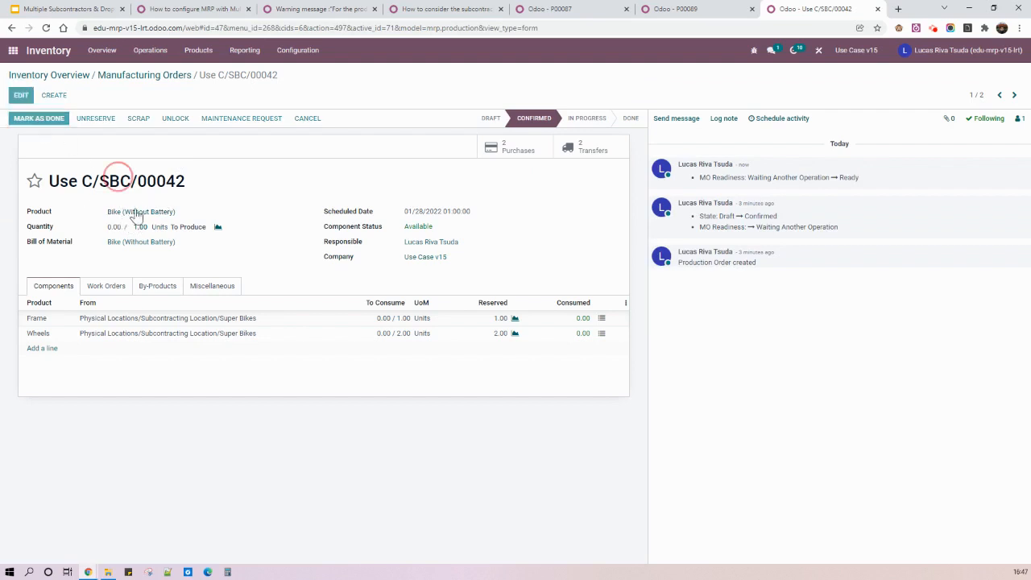
click(56, 227)
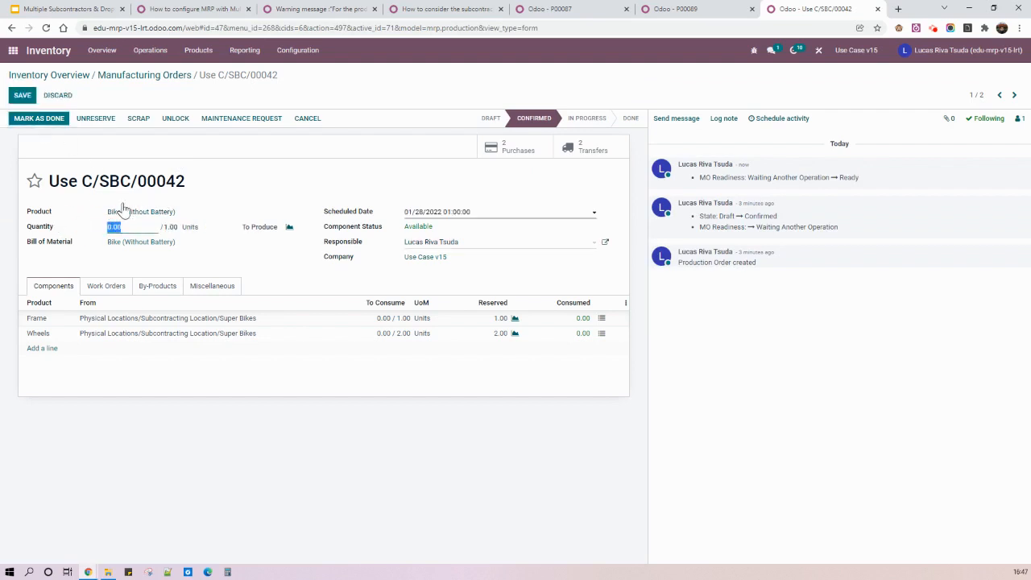
text(1)
click(39, 119)
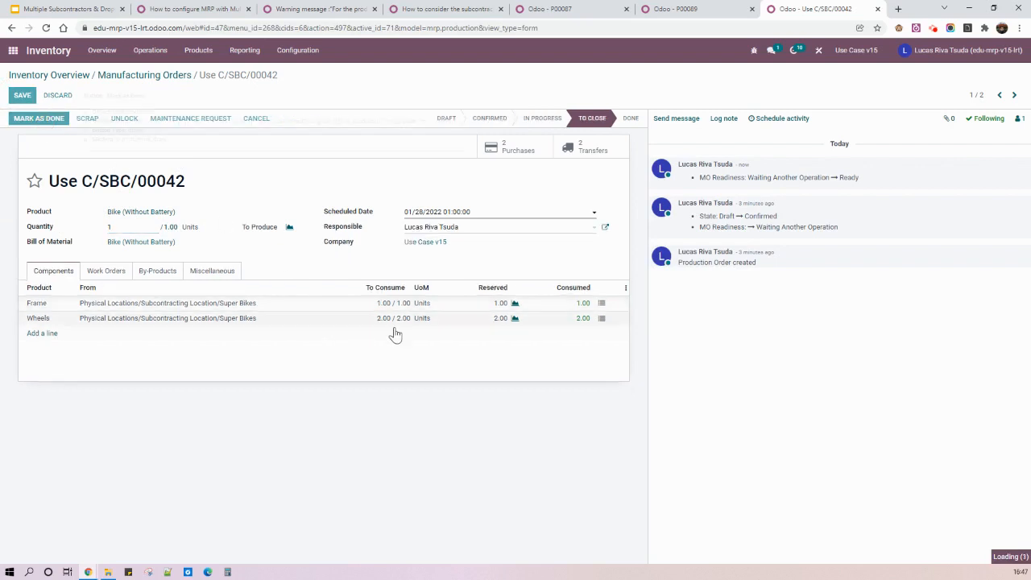
Step: Examine the location of the Bike (Without Battery) stock in the Inventory Report, and compare it with the Process 1 slide
click(254, 52)
click(253, 91)
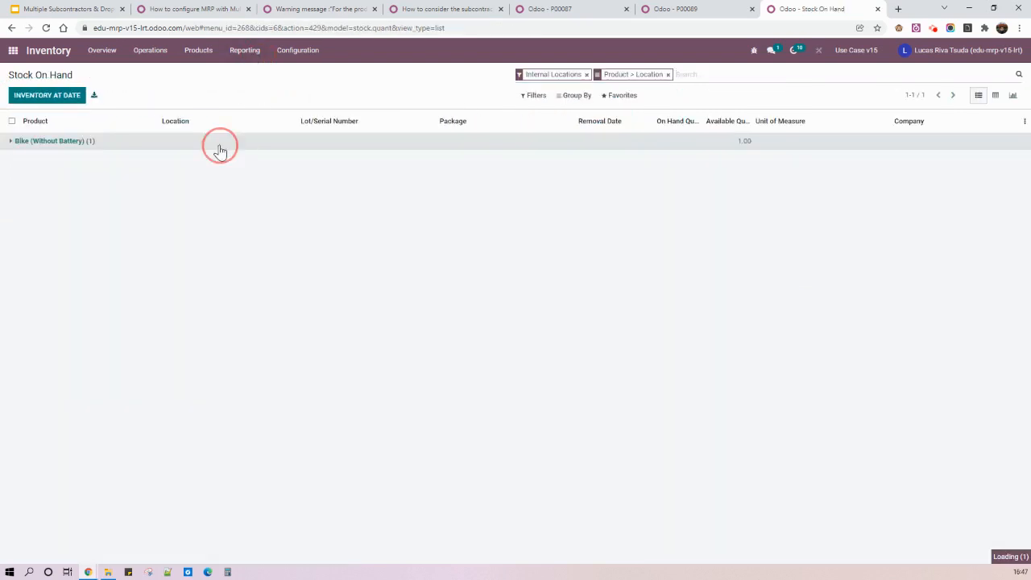
click(235, 159)
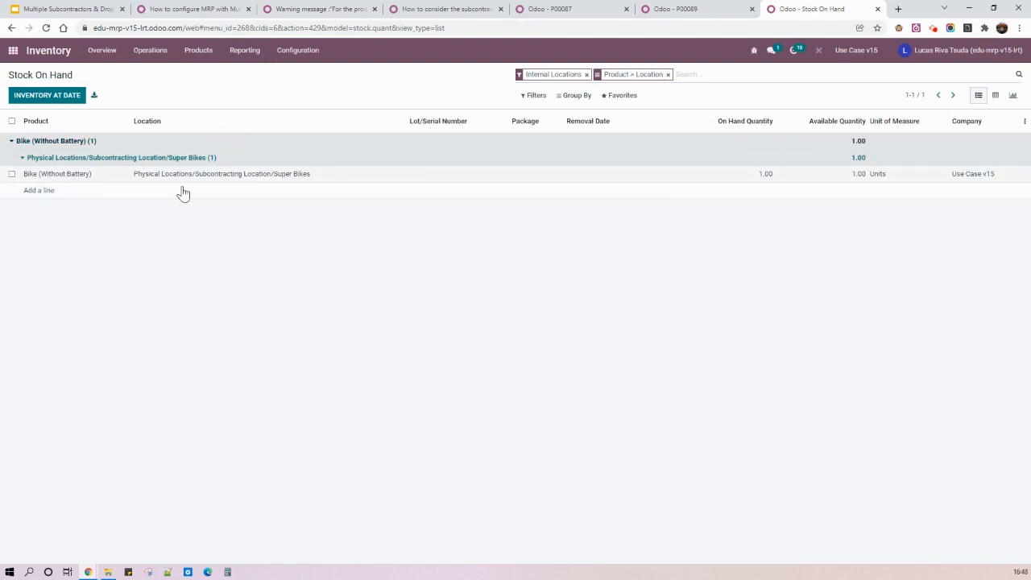
click(61, 11)
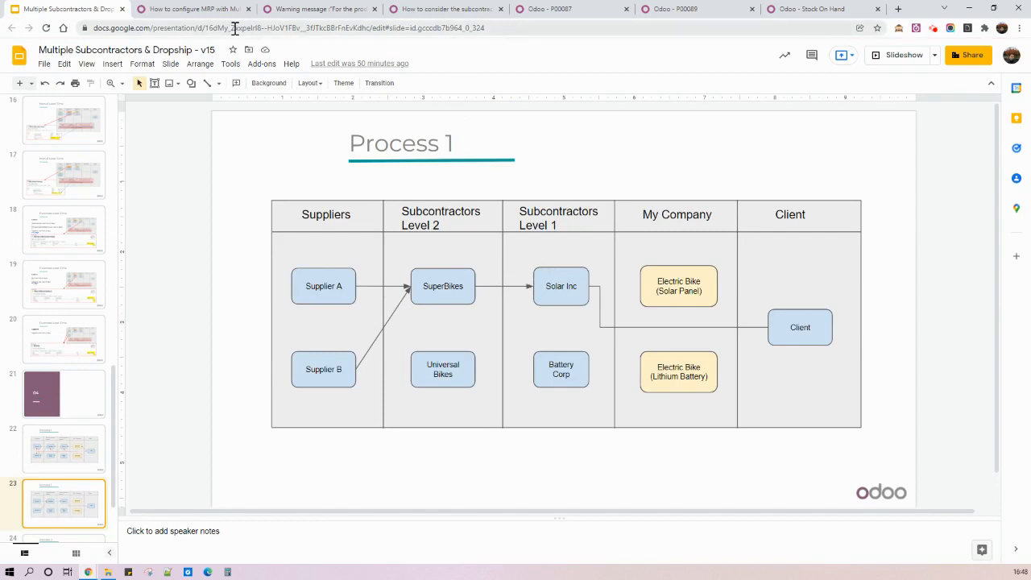
click(810, 9)
Step: Validate the ready Receipt Solar Inc transfer of Bike (Without Battery) from Super Bikes as an immediate transfer
click(95, 53)
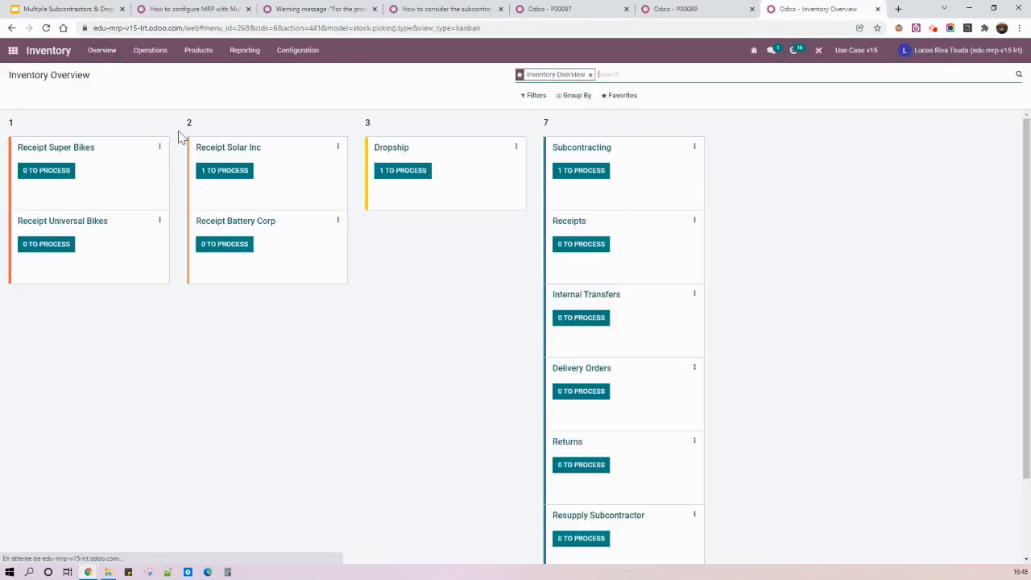
click(238, 179)
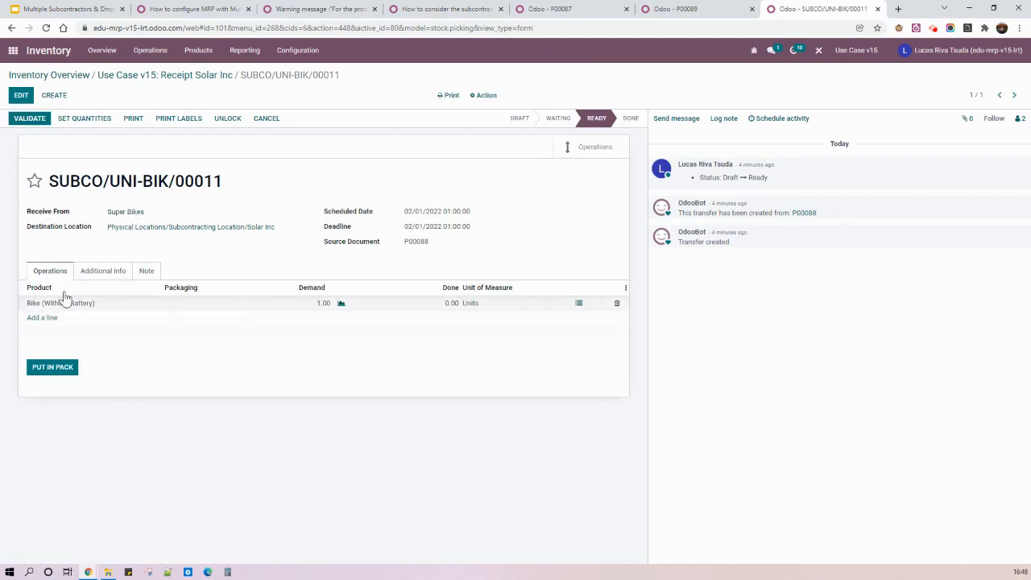
click(29, 117)
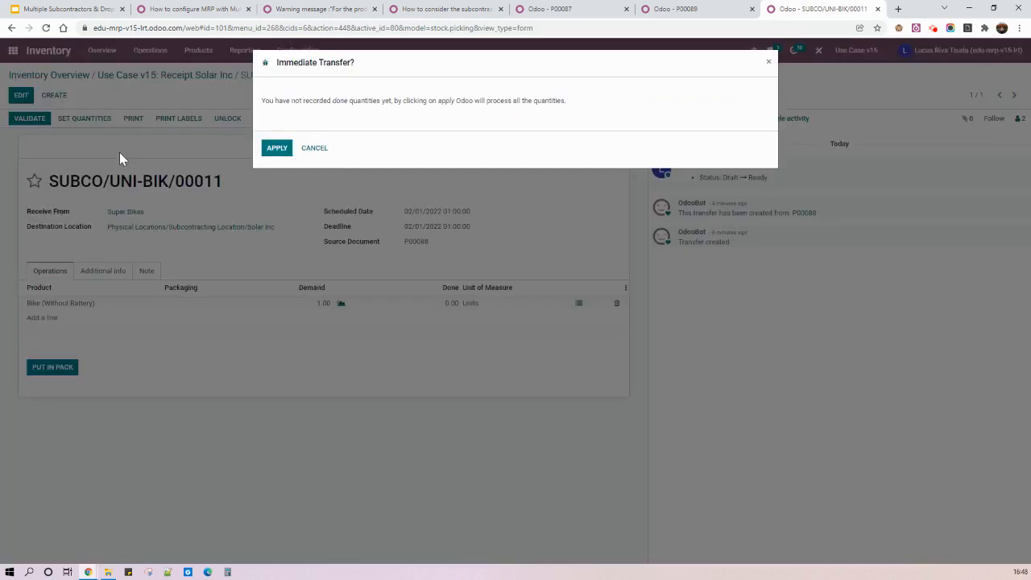
click(277, 149)
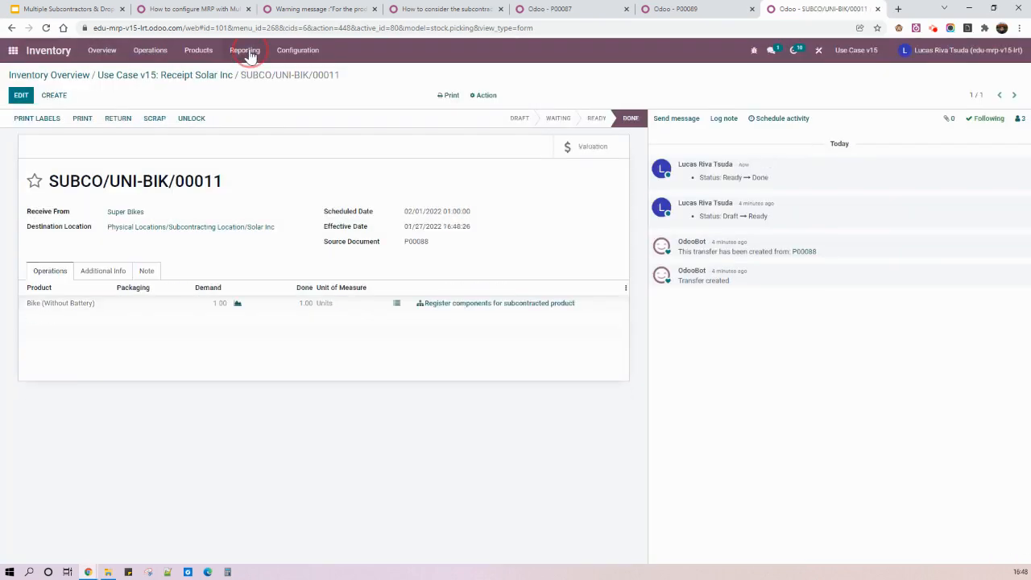
Step: Check in the Inventory Report which subcontracting location holds Bike (Without Battery), and review the next stage on the Process 1 slide
click(246, 50)
click(253, 97)
click(253, 144)
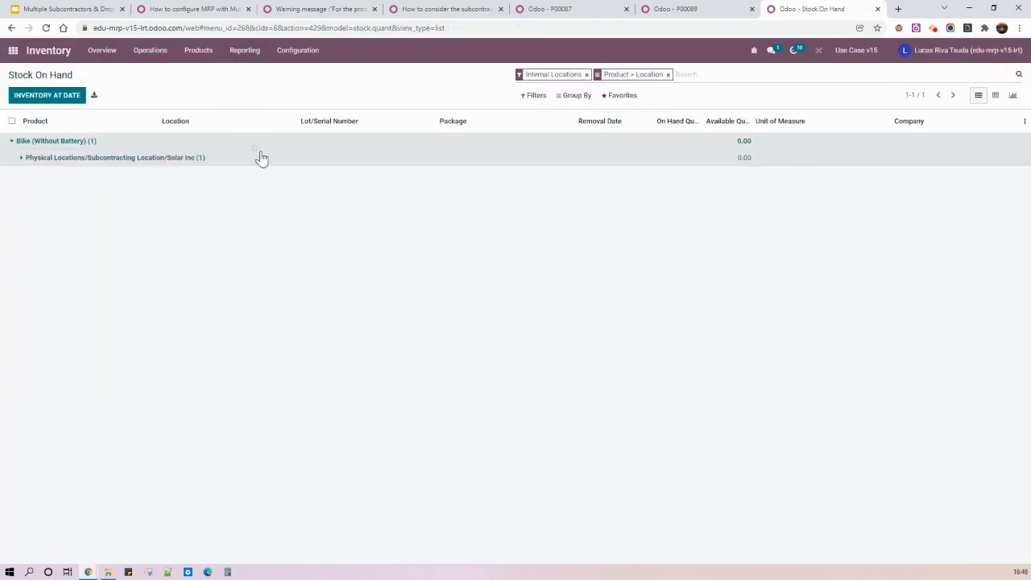
click(269, 159)
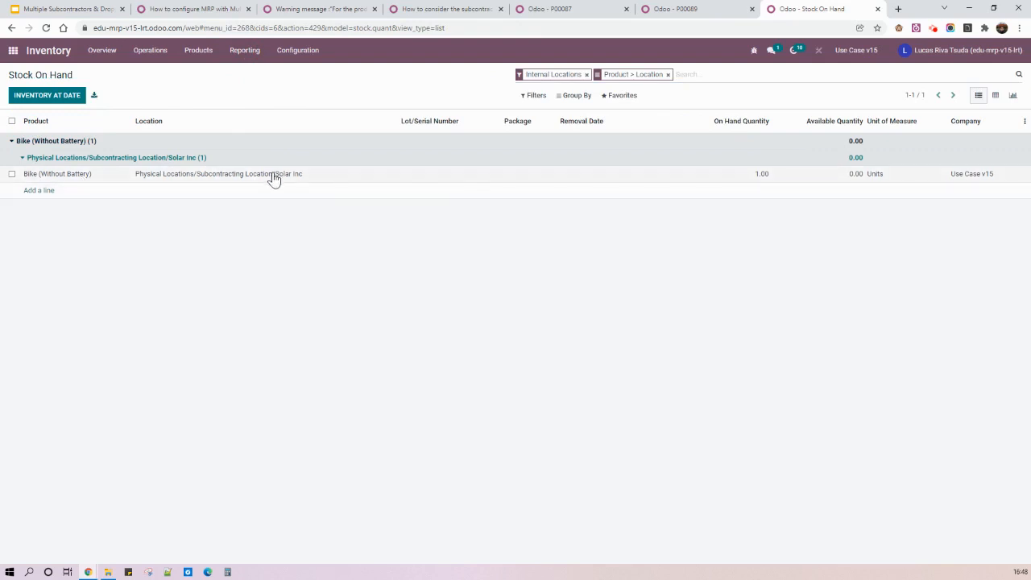
click(116, 9)
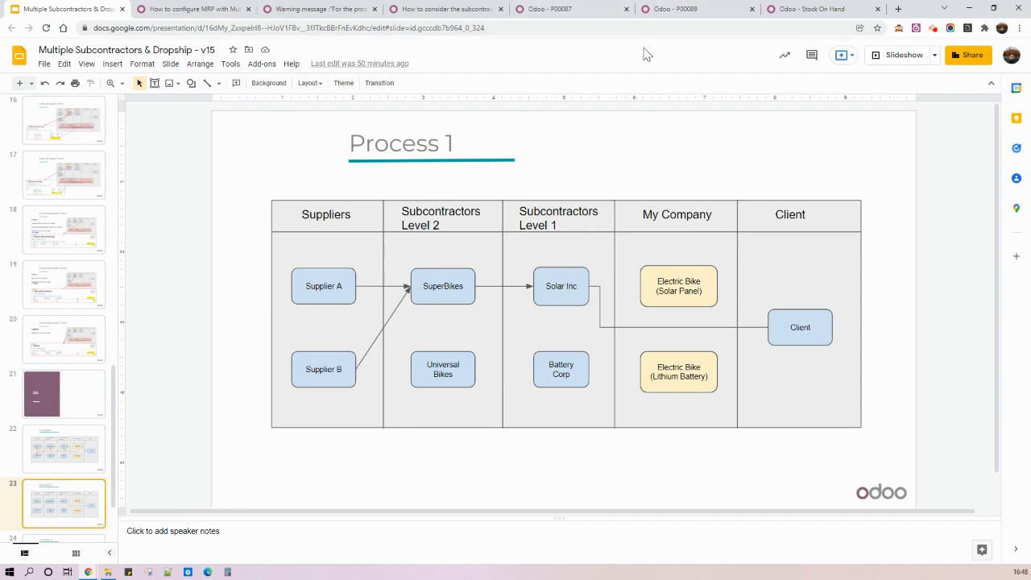
click(765, 8)
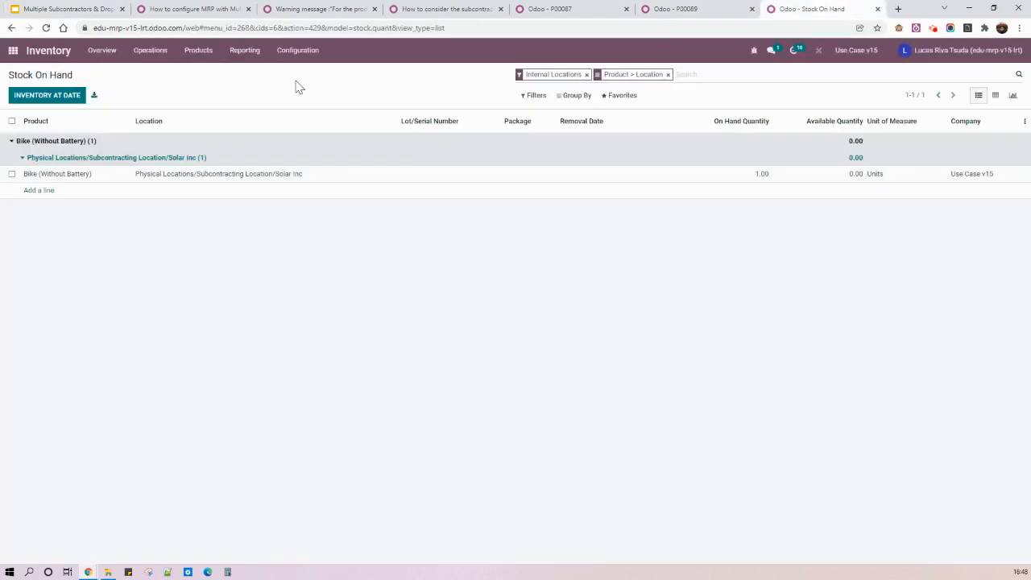
Step: Open the subcontracting manufacturing order for Electric Bike (Solar Panel), set its produced quantity to 1 and mark it as done
click(107, 58)
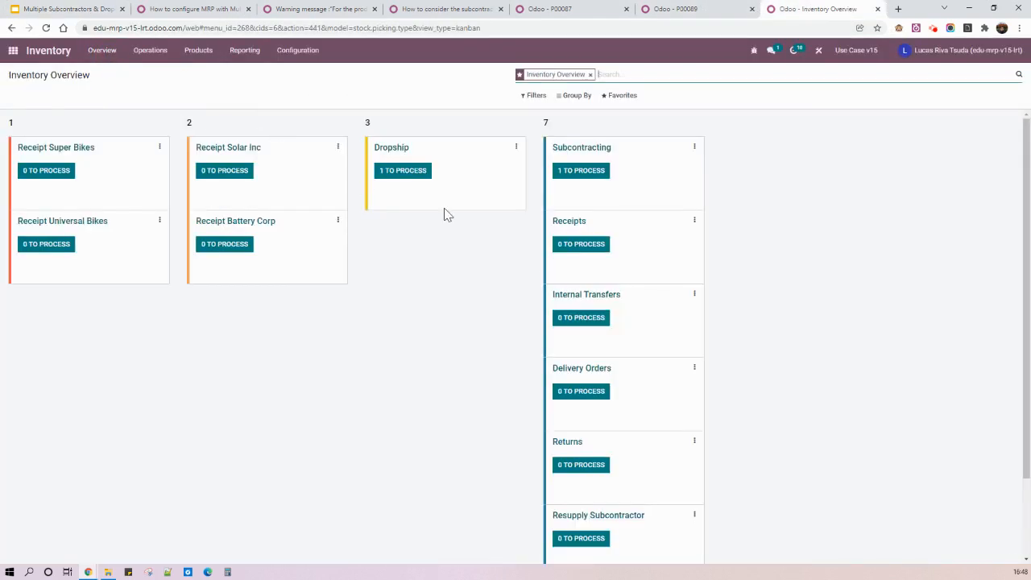
click(588, 170)
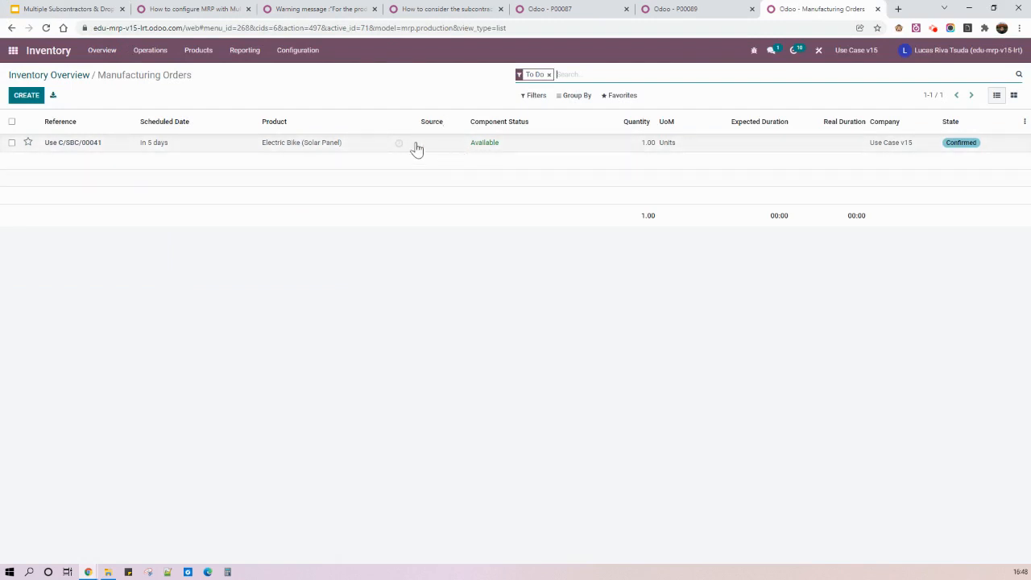
click(344, 147)
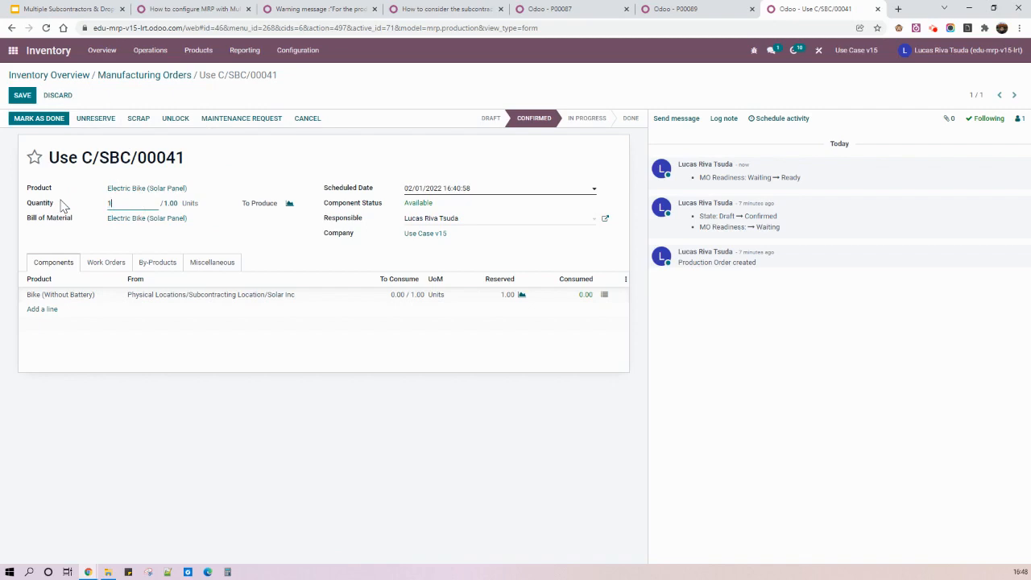
click(34, 117)
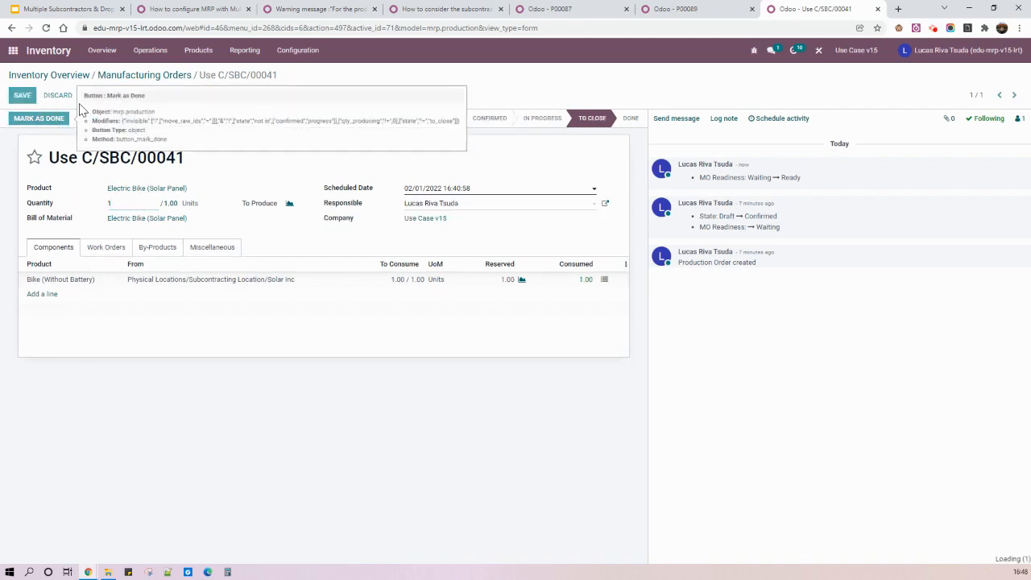
Step: Examine the location of the Electric Bike (Solar Panel) stock in the Inventory Report, and check the client delivery on the Process 1 slide
click(252, 53)
click(271, 86)
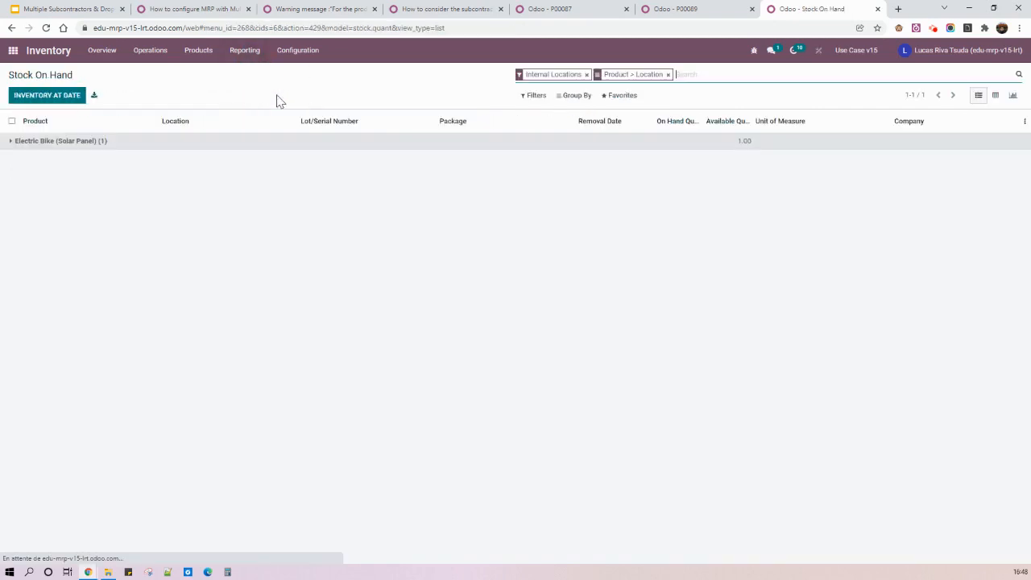
click(197, 161)
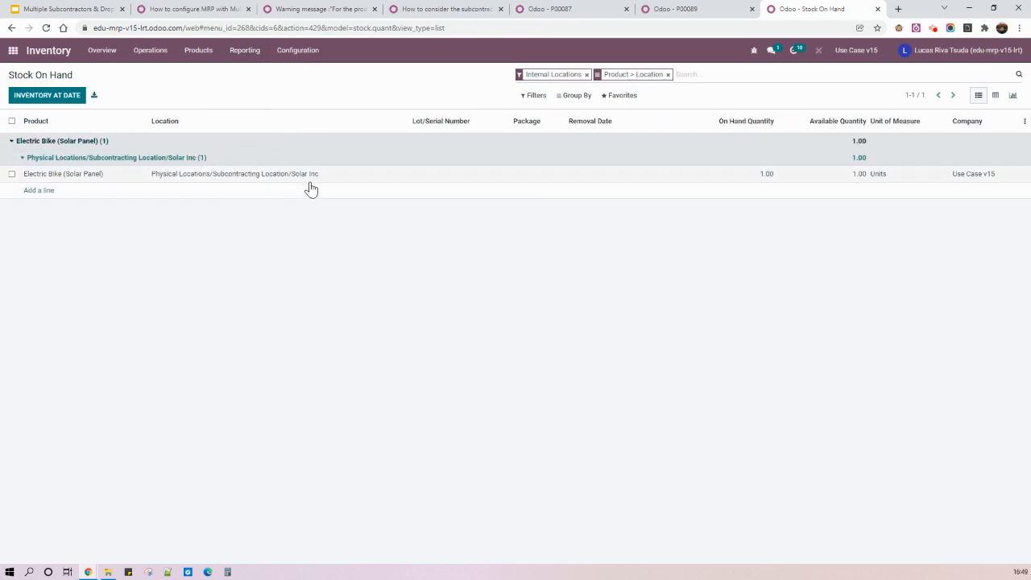
click(94, 11)
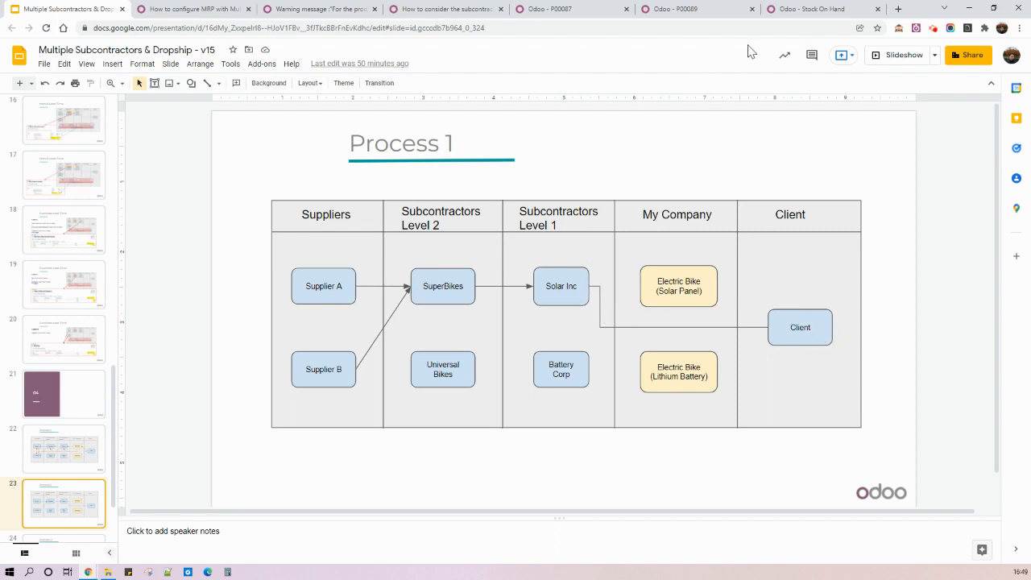
click(810, 9)
Step: List the ready Dropship transfers from the Inventory overview, group them by Contact and expand the Solar Inc group
click(103, 55)
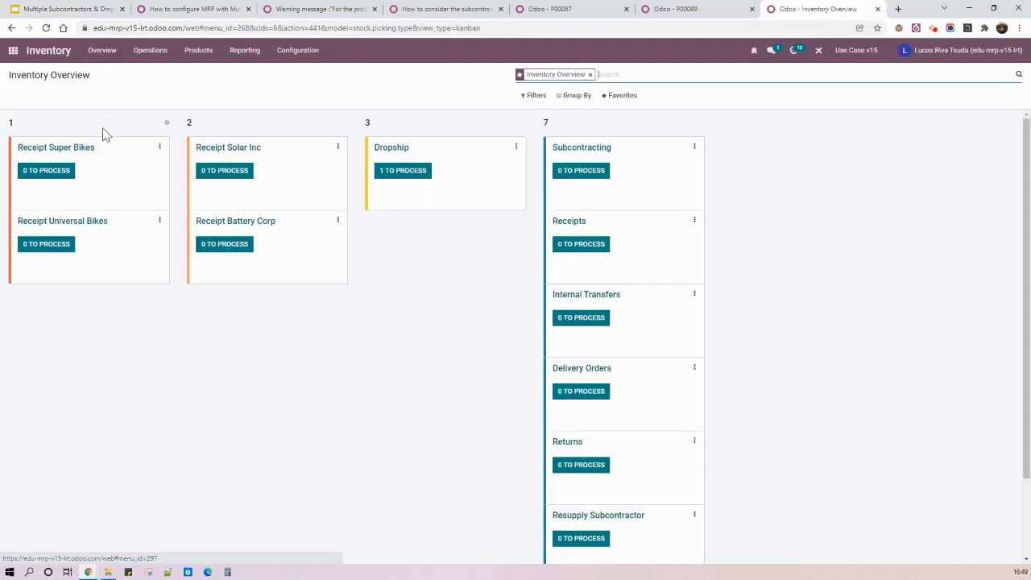
click(414, 173)
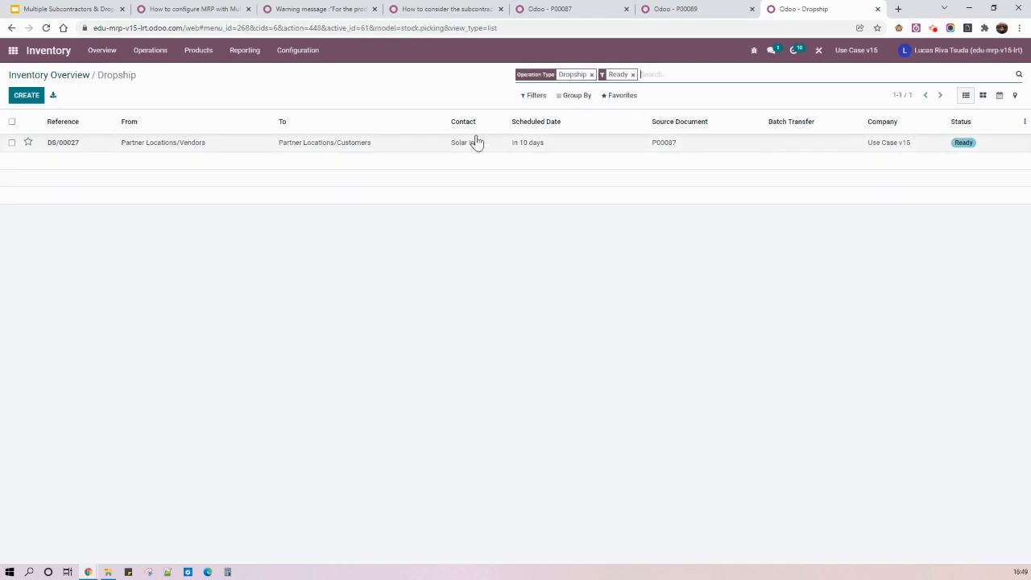
click(529, 101)
click(570, 99)
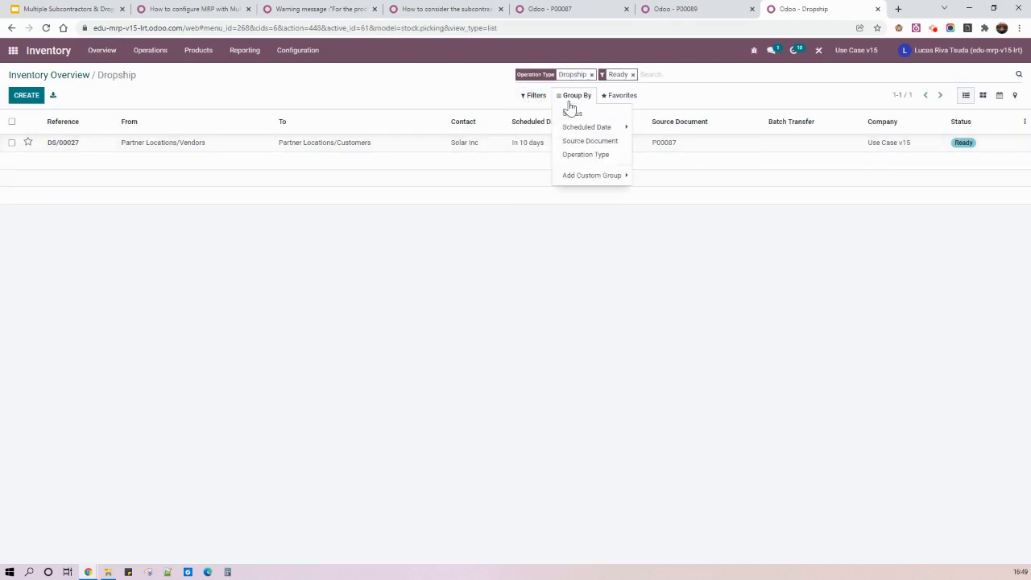
click(592, 175)
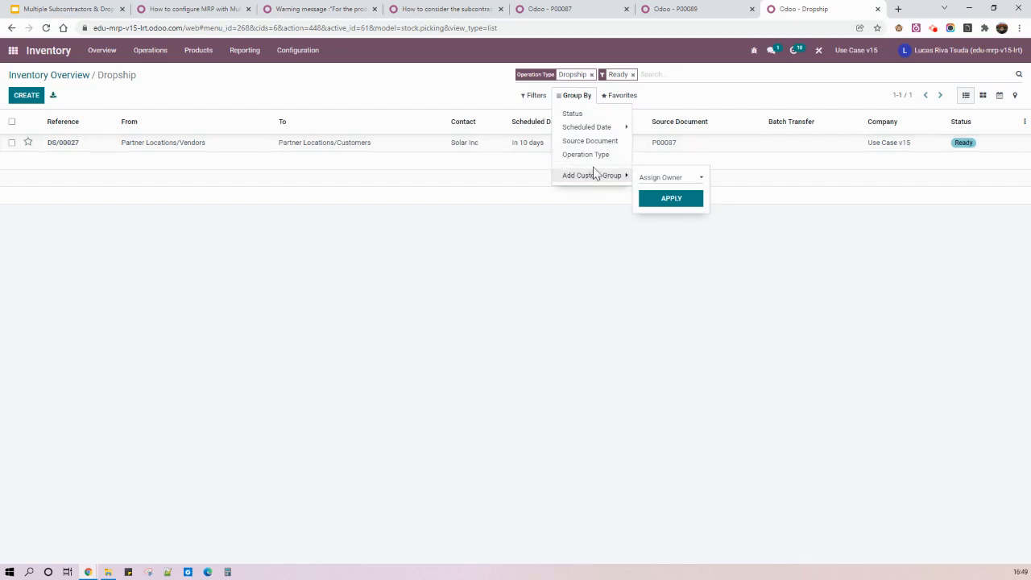
click(656, 177)
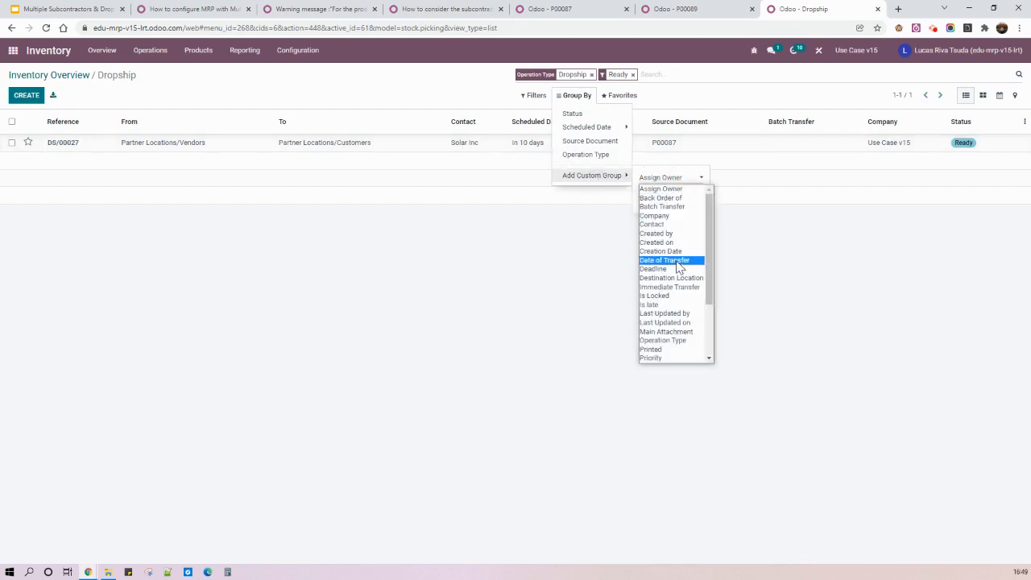
click(672, 224)
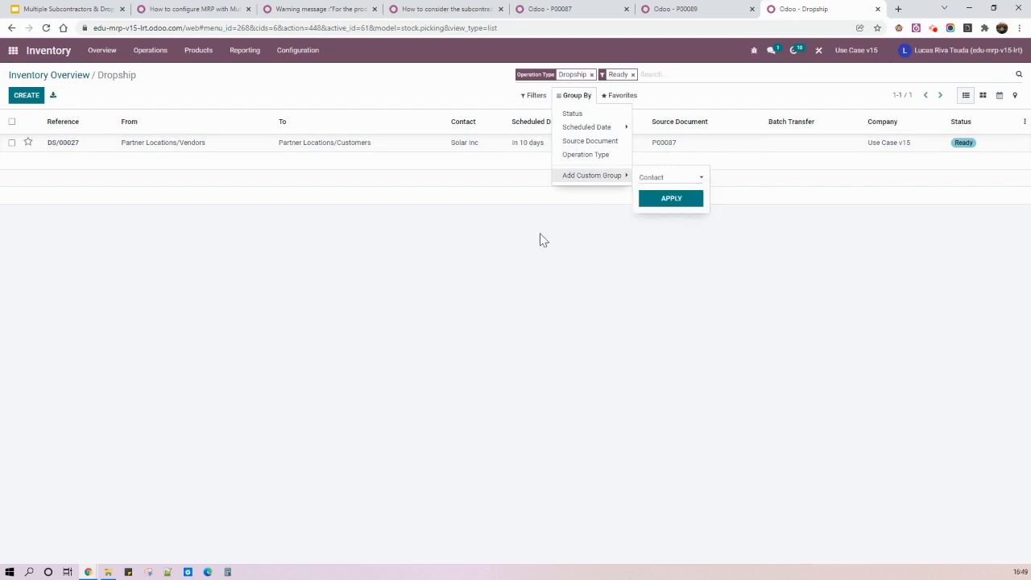
click(665, 199)
click(339, 141)
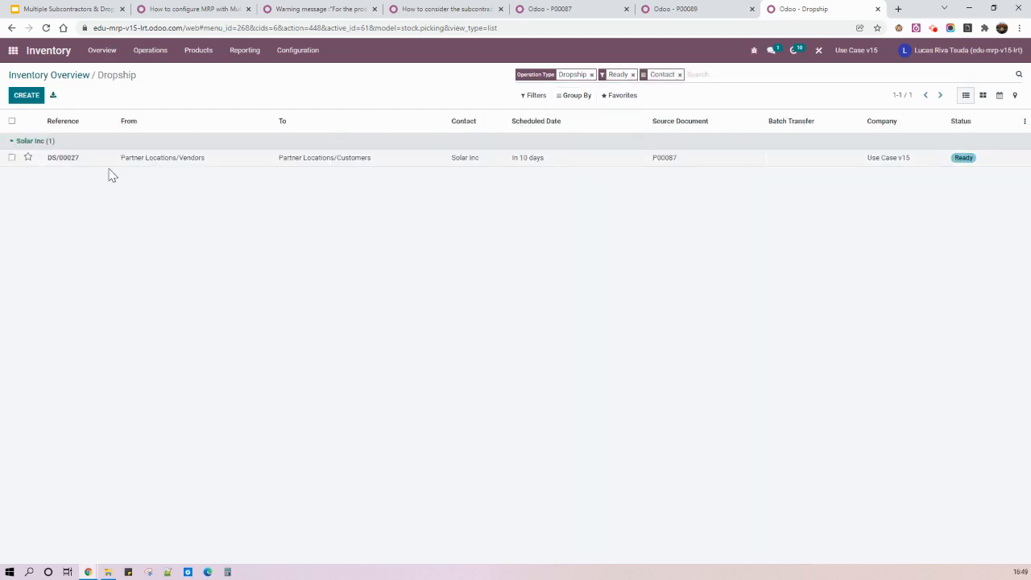
Step: Open the Solar Inc dropship of Electric Bike (Solar Panel) and validate it as an immediate transfer to the customer
click(417, 166)
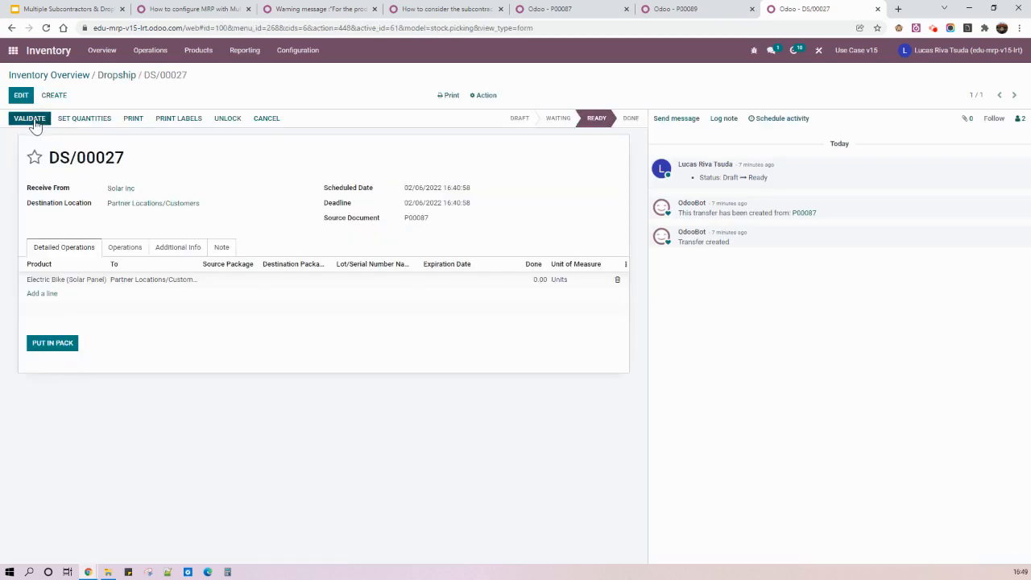
click(34, 125)
click(274, 148)
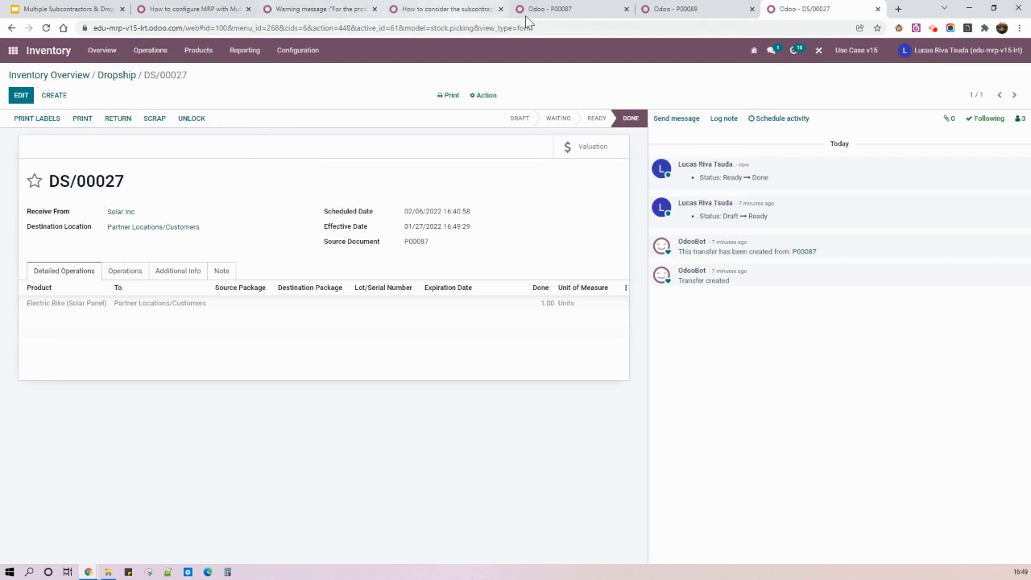
Step: Return from the Solar Inc purchase order to the originating sales order to check the delivered quantity of Electric Bike (Solar Panel)
click(590, 10)
click(68, 75)
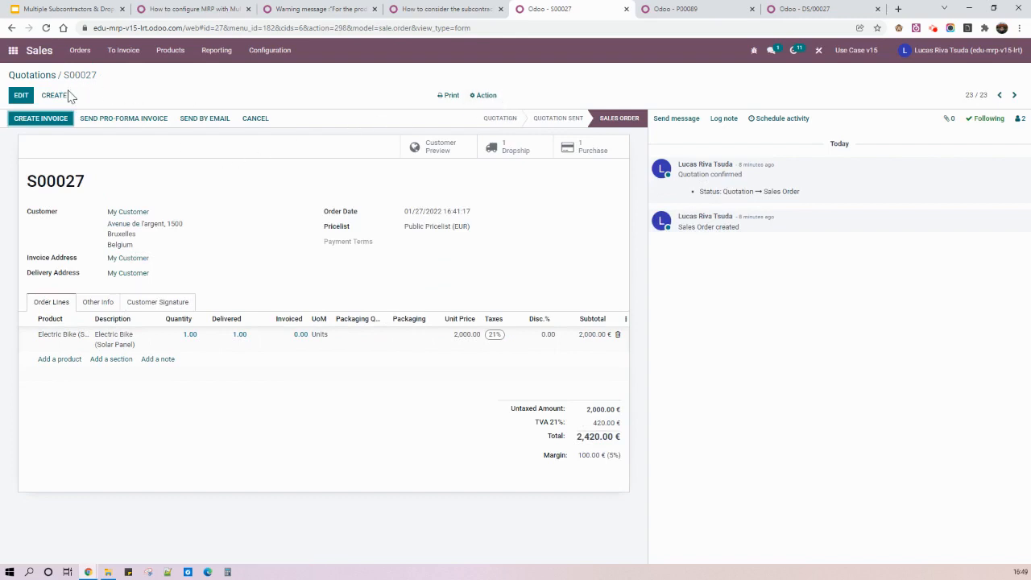
Step: Duplicate the sales order for Electric Bike (Solar Panel) into a new quotation
click(487, 96)
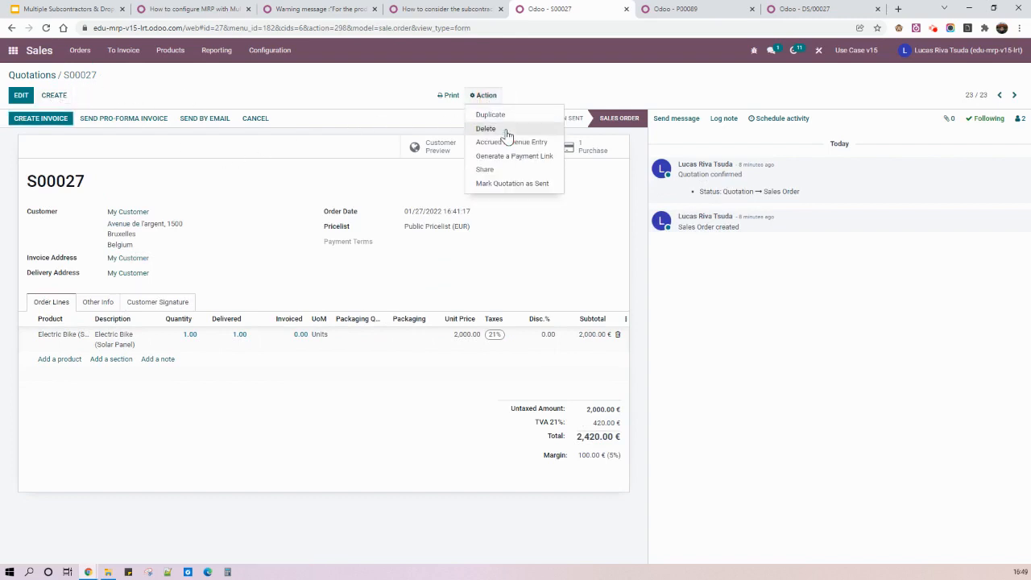
click(507, 130)
click(395, 119)
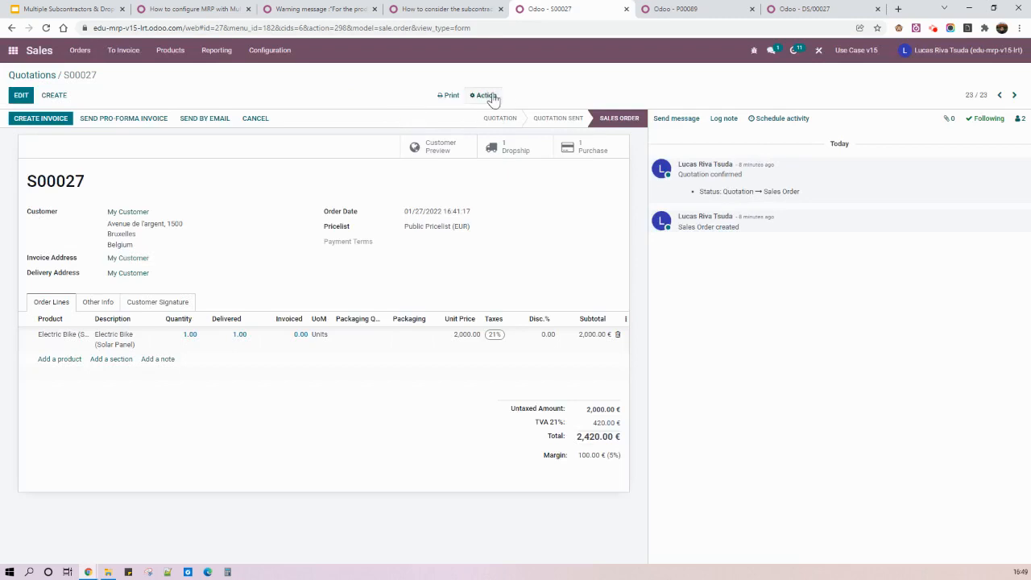
click(487, 96)
click(490, 113)
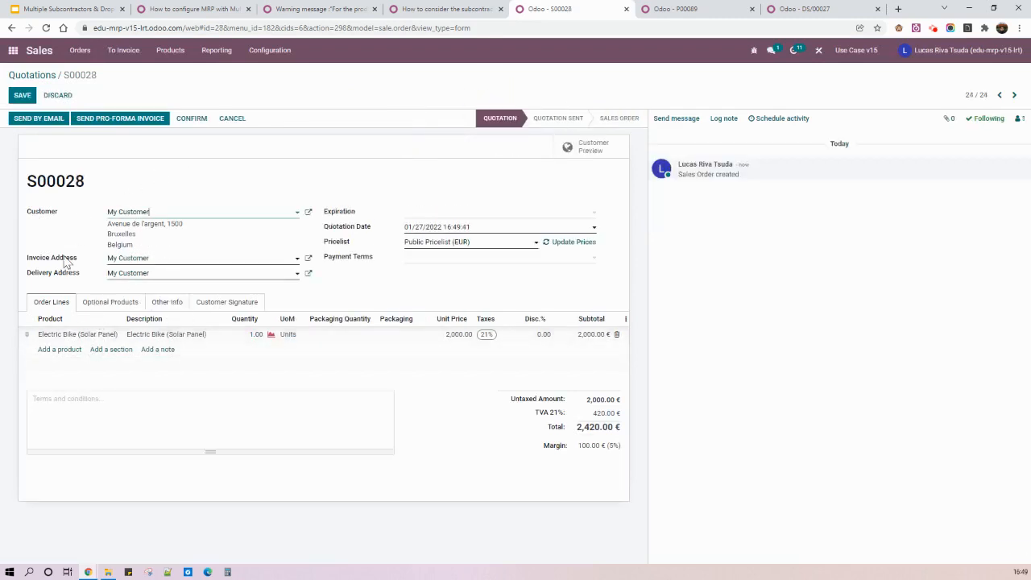
Step: Set the new quotation's delivery date to 02/06/2022 in its other information
click(174, 303)
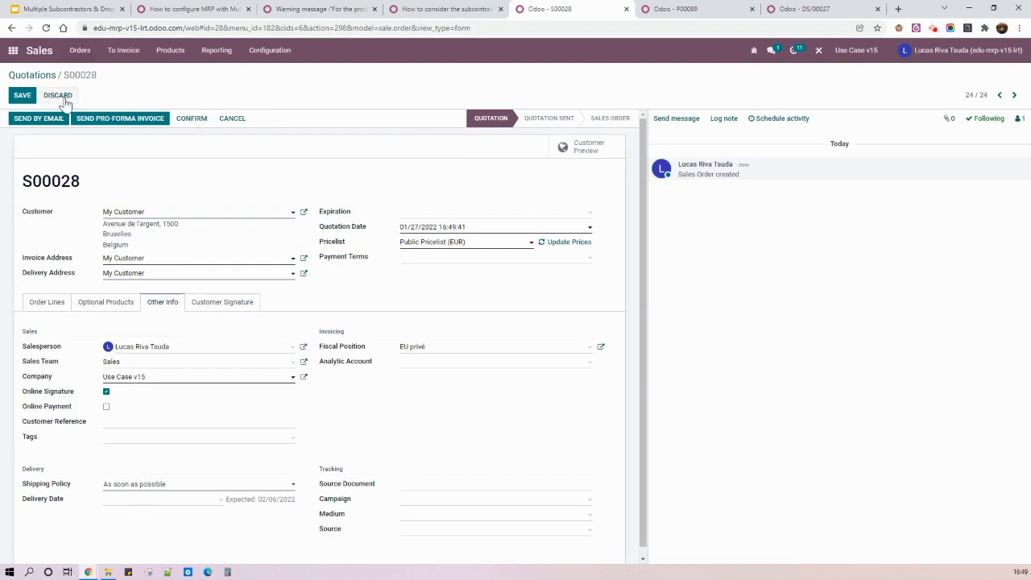
click(21, 95)
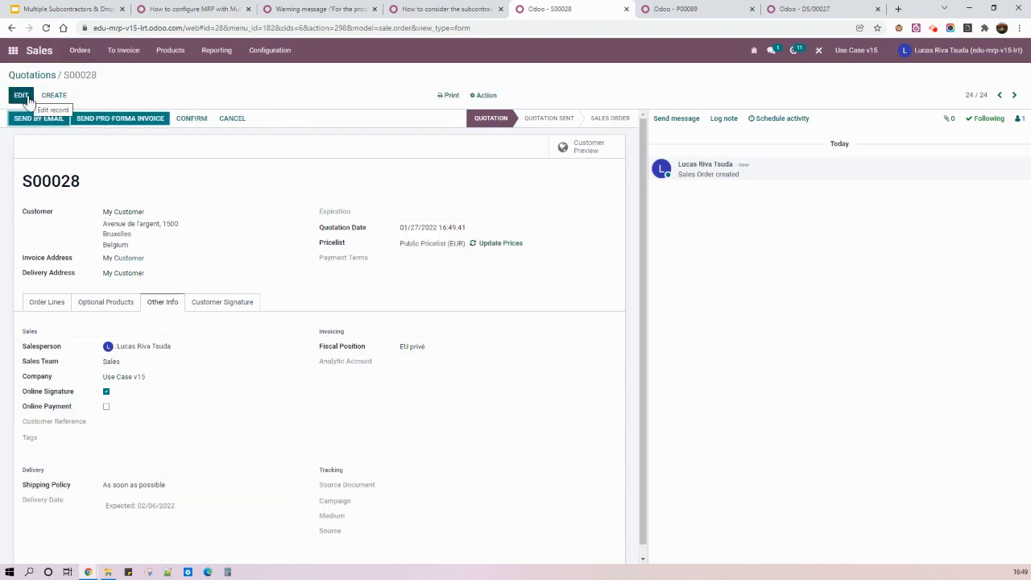
click(21, 95)
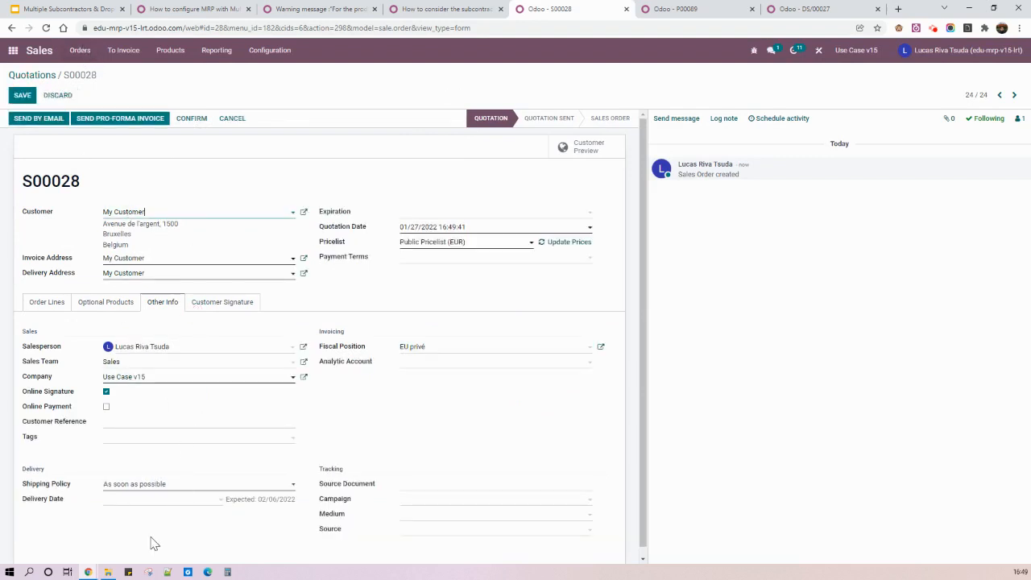
click(170, 500)
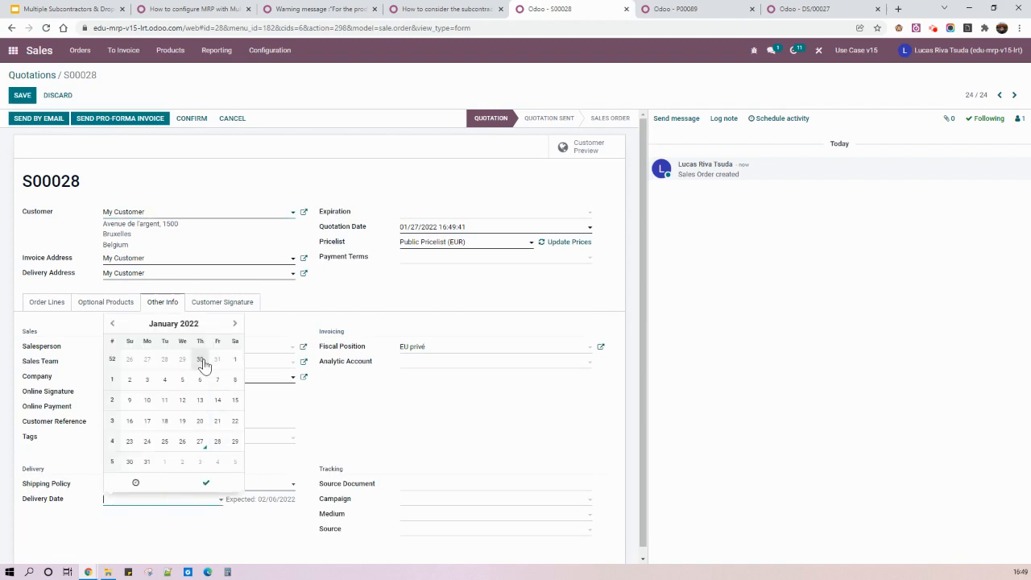
click(235, 323)
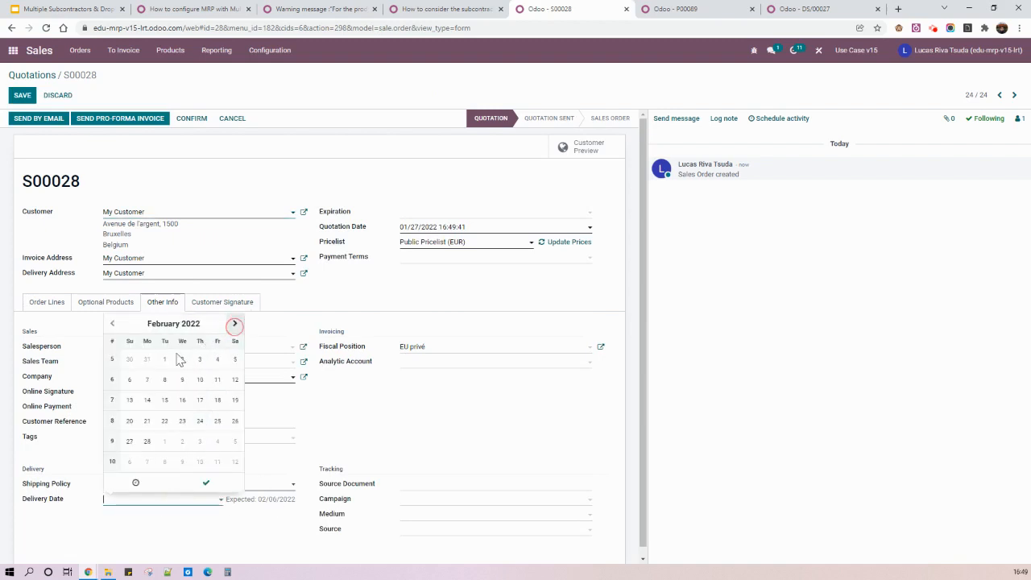
click(129, 380)
click(279, 421)
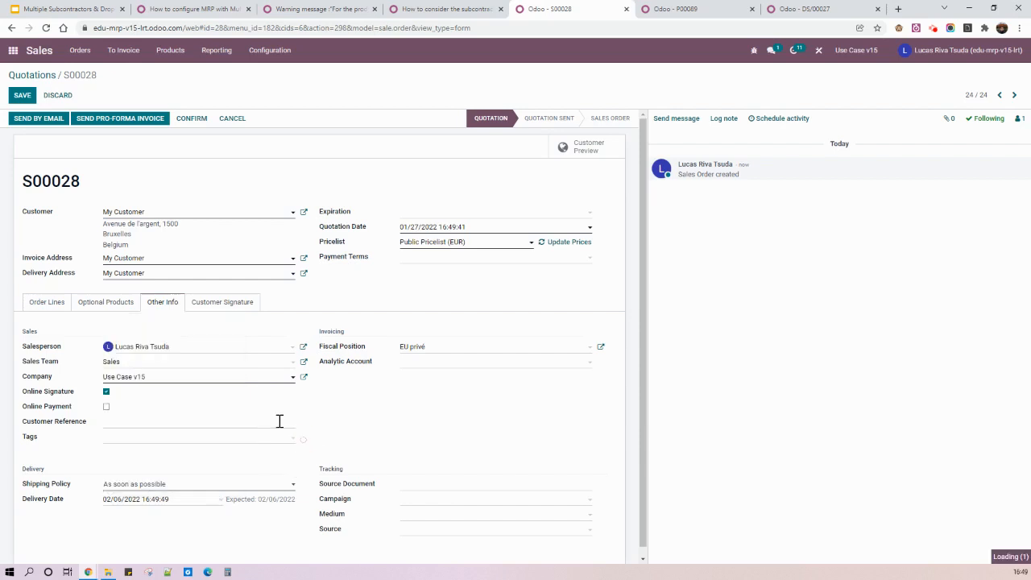
Step: Confirm the new quotation from its order lines, and confirm the linked Solar Inc purchase order for Electric Bike (Solar Panel)
click(56, 304)
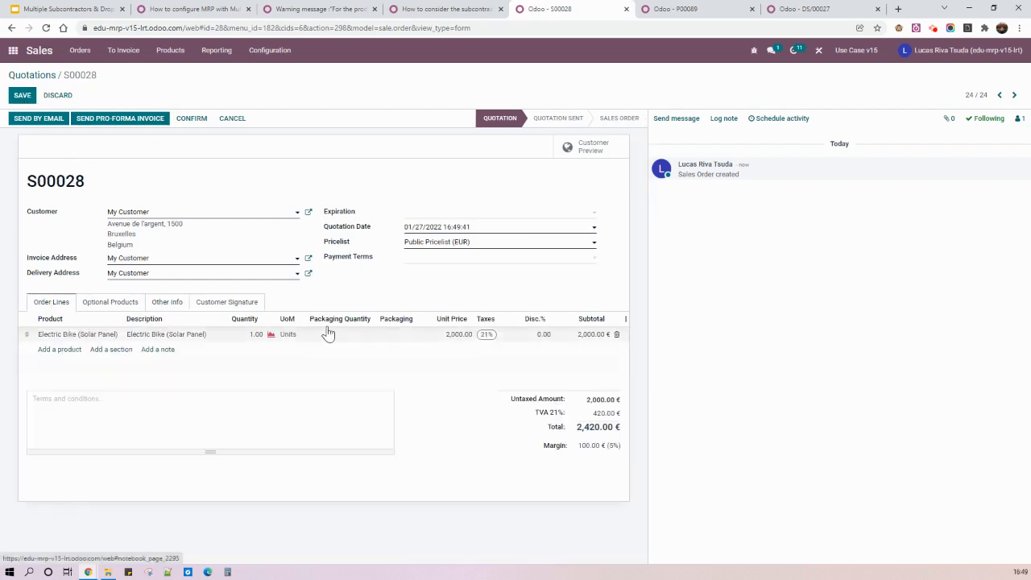
click(197, 121)
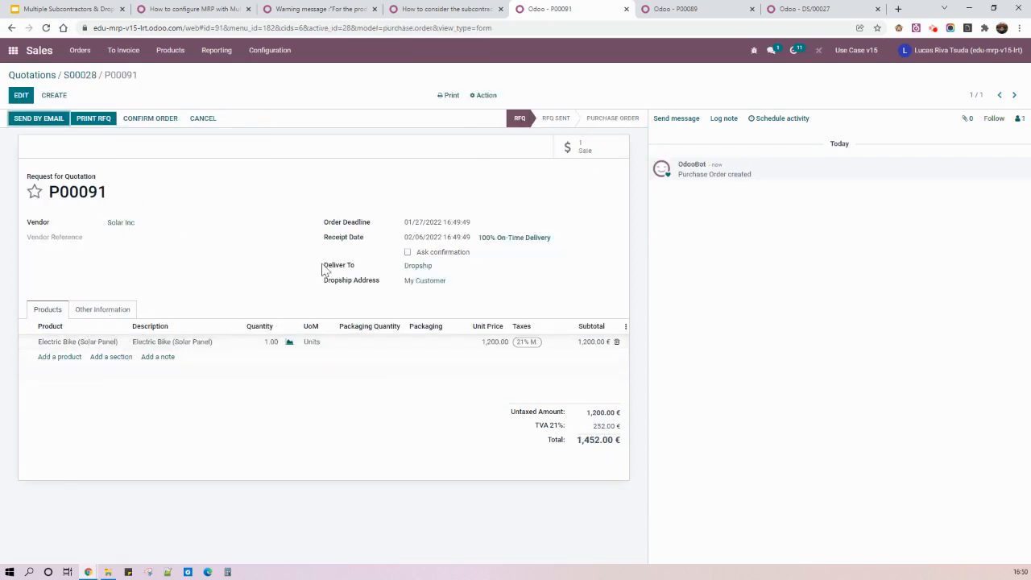
click(166, 122)
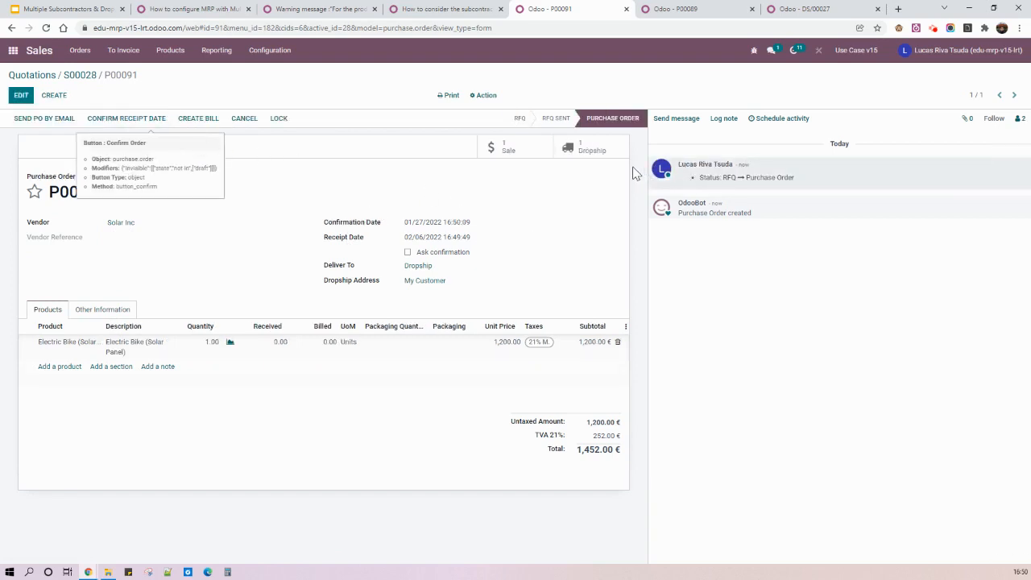
Step: In the Inventory replenishment list, set the vendor of Bike (Without Battery) to Universal Bikes and order it once
click(796, 9)
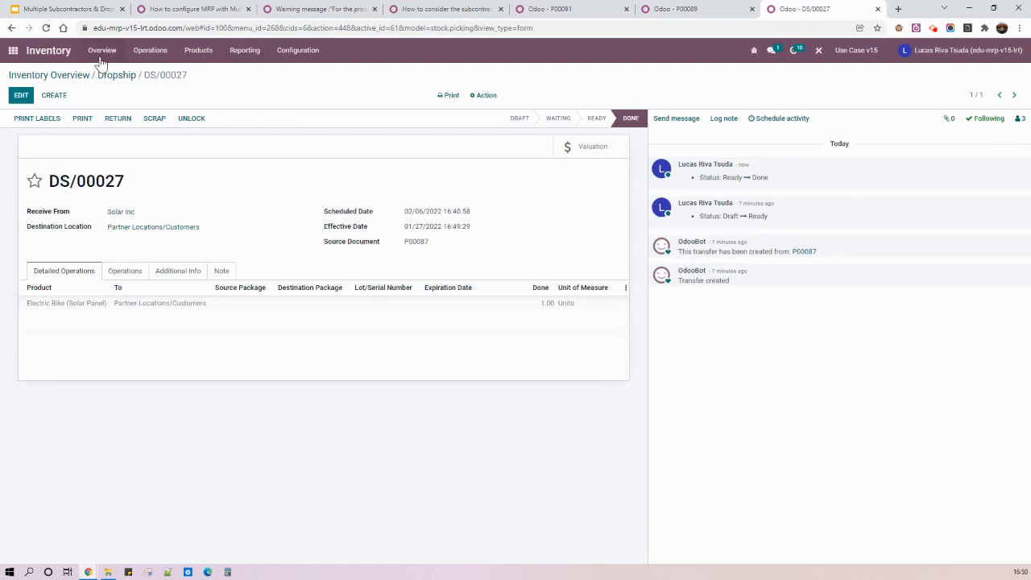
click(161, 51)
click(175, 99)
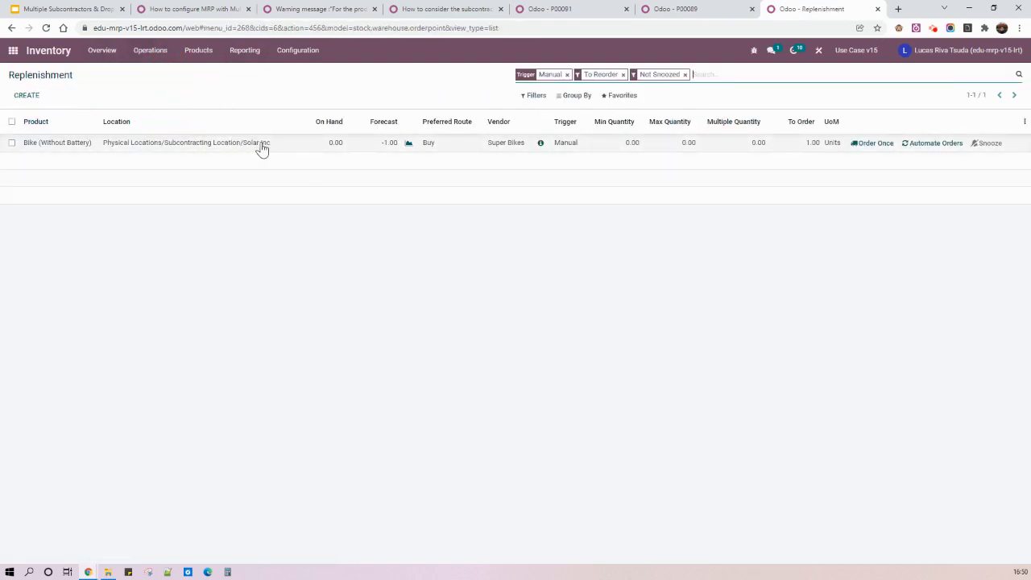
click(512, 145)
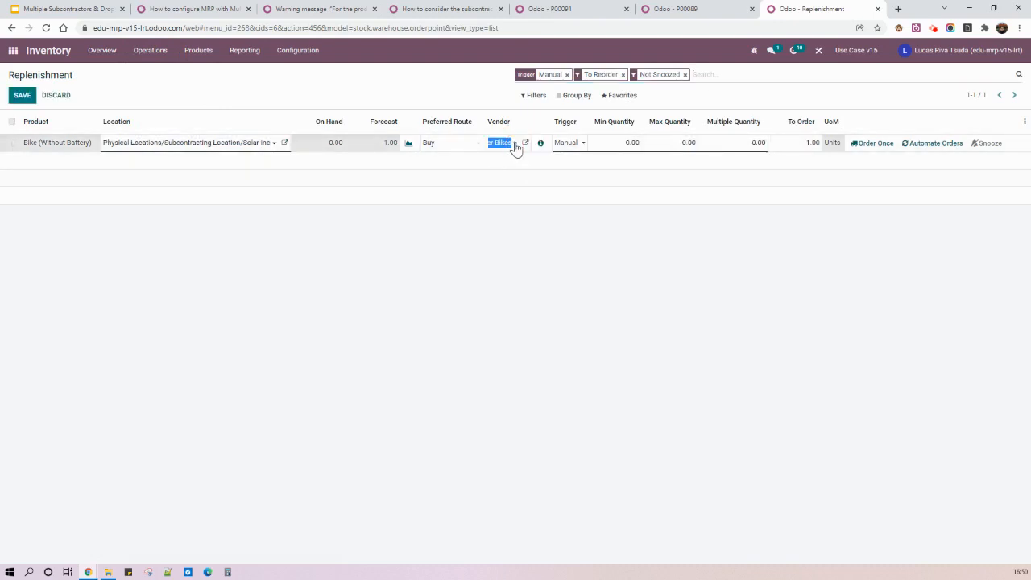
click(514, 145)
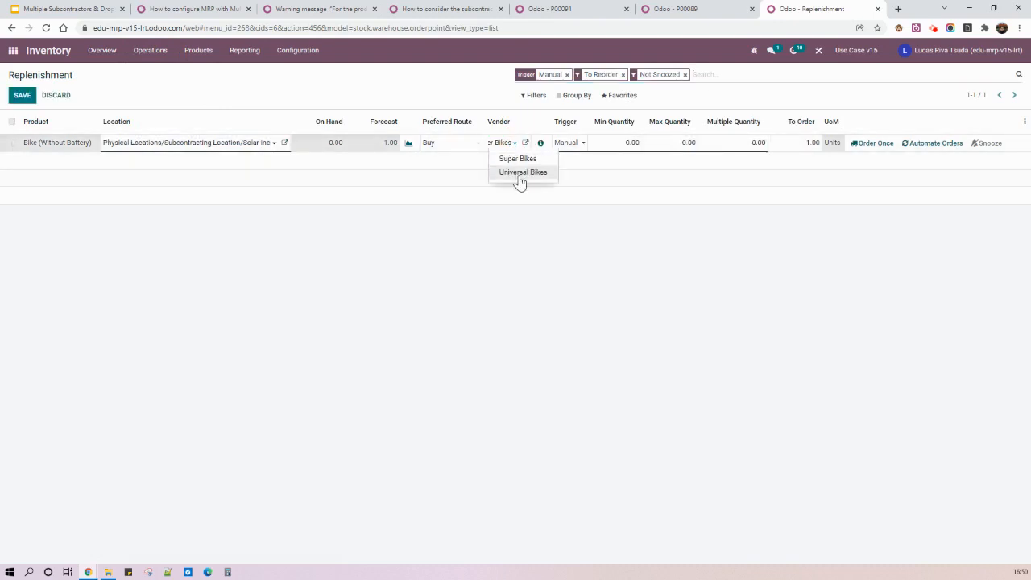
click(519, 173)
click(529, 256)
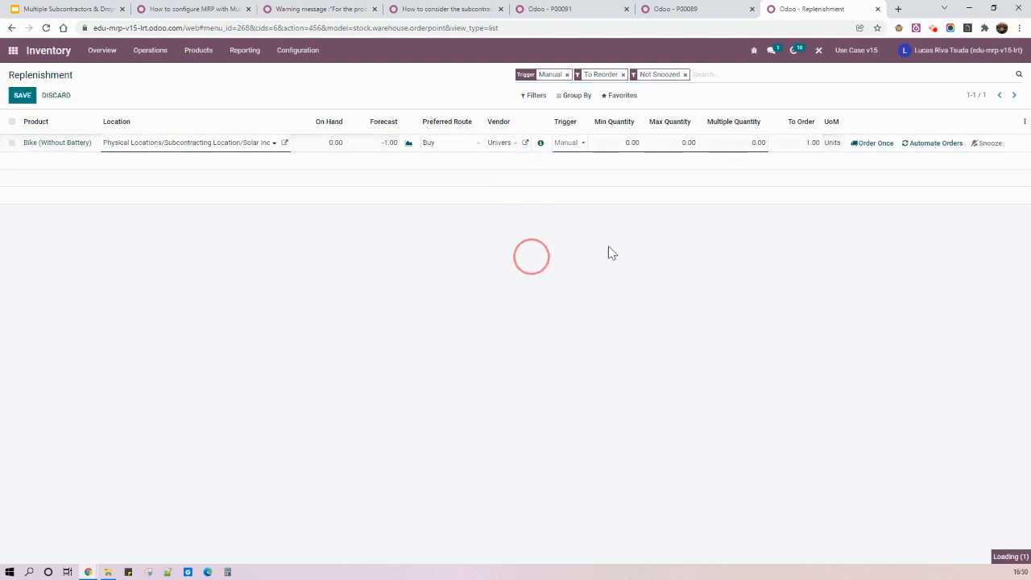
click(875, 145)
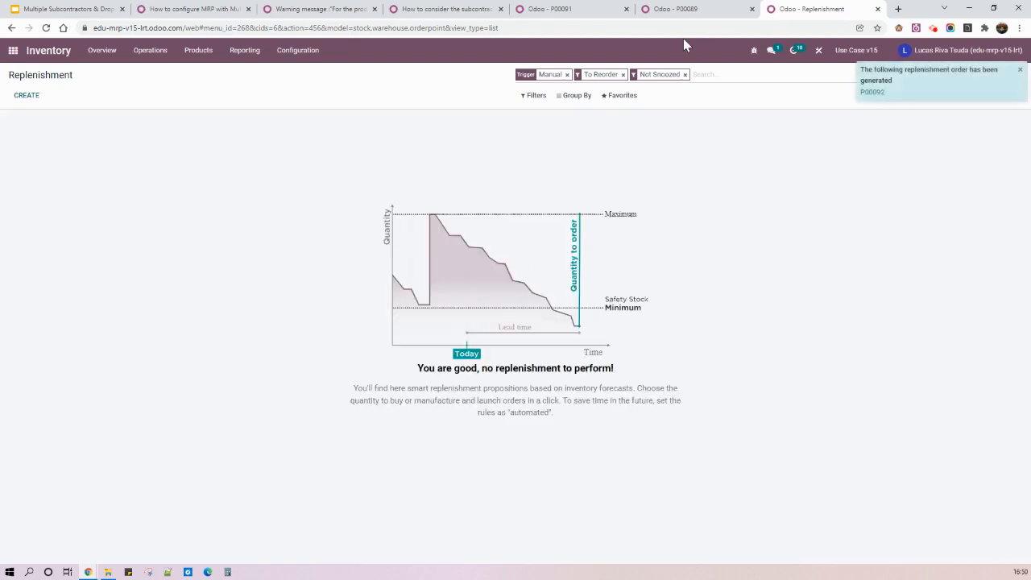
Step: Open the new Universal Bikes request for quotation in Purchase, and review the purchase and delivery flows on the Process 2 slides
click(694, 12)
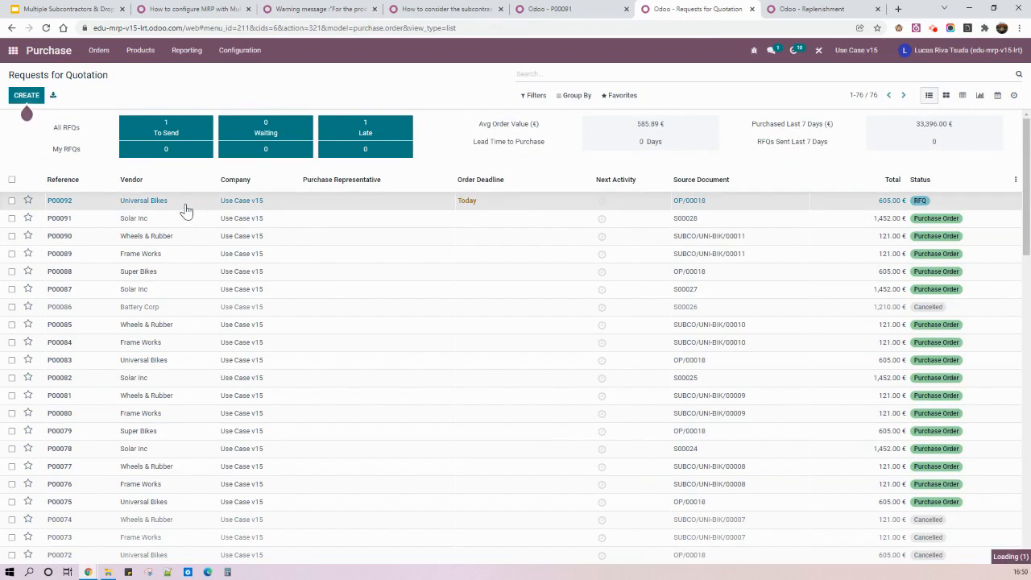
click(89, 9)
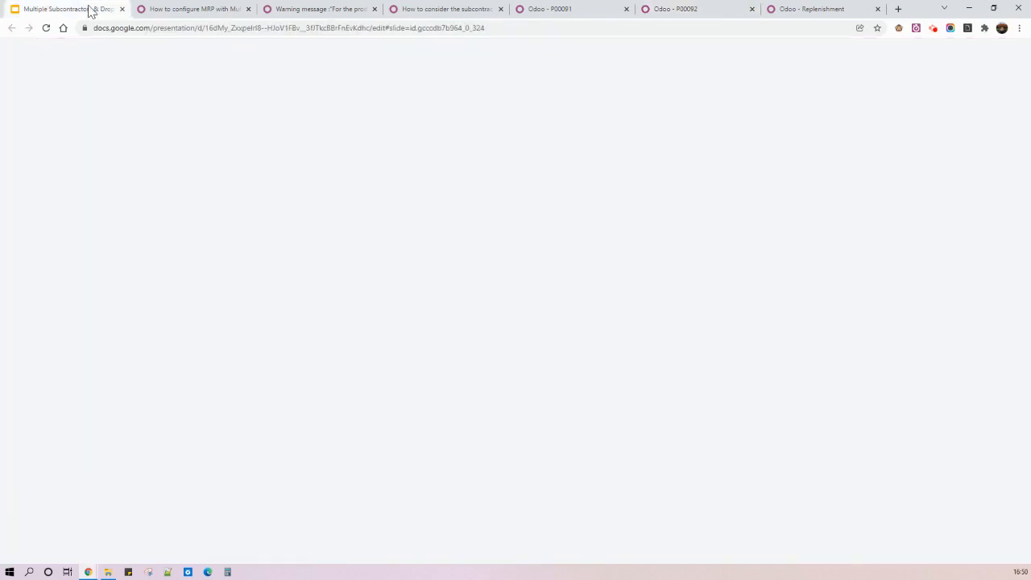
scroll(92, 456, down, 3)
click(86, 456)
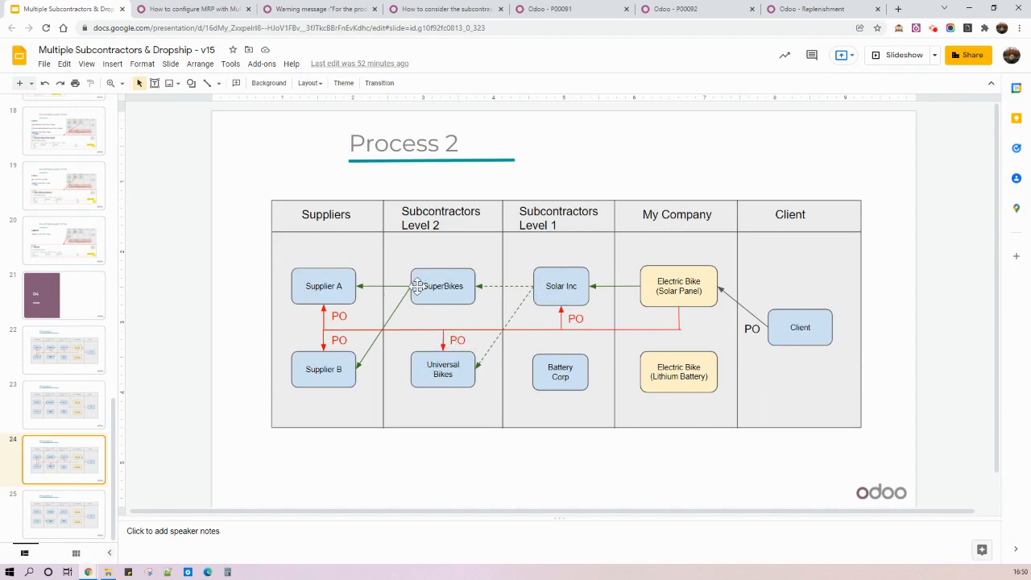
click(67, 525)
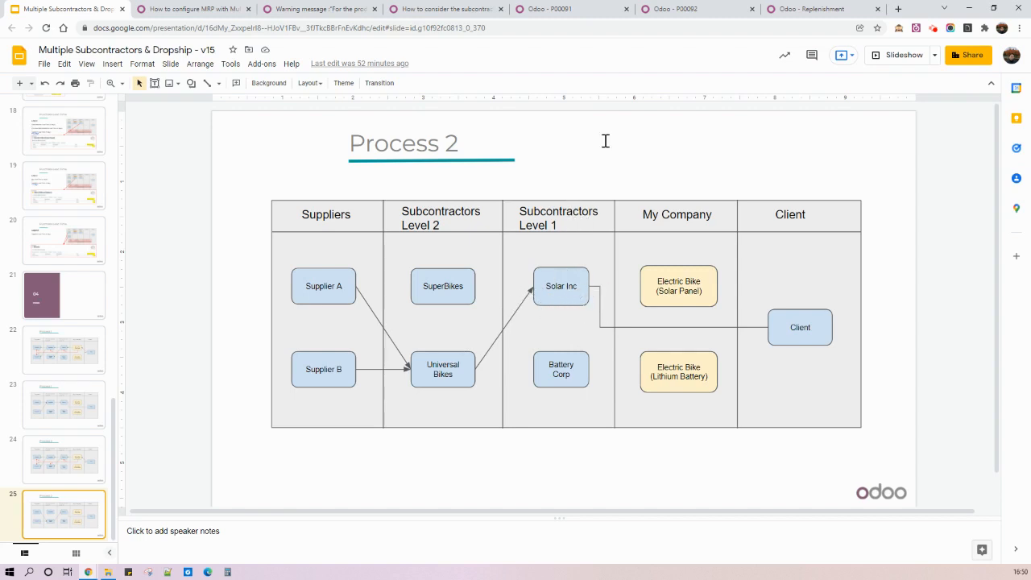
Step: Open the Dropship Subcontractor on Order route in the Inventory configuration to examine its rules
mouse_move(590, 11)
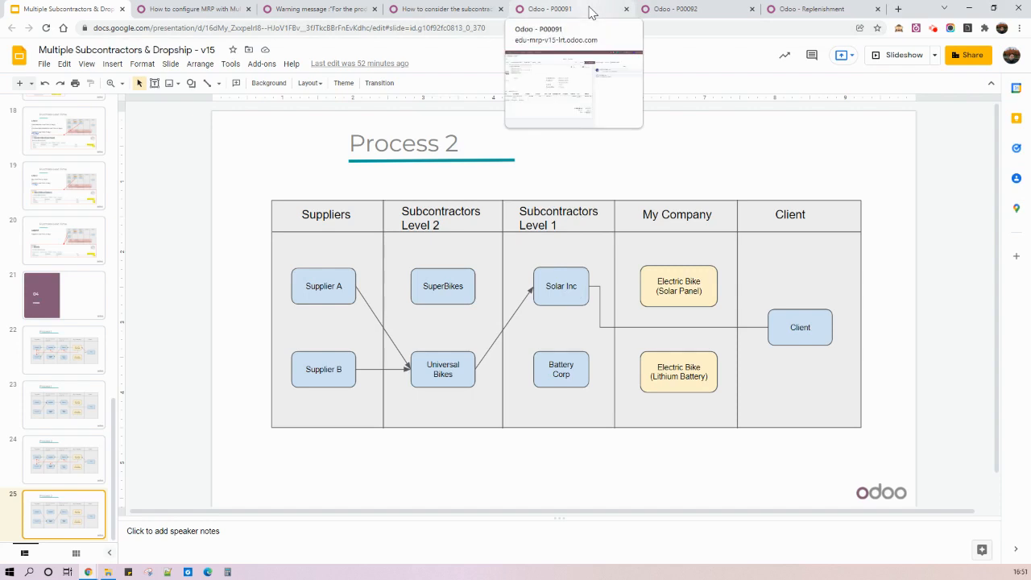
click(590, 12)
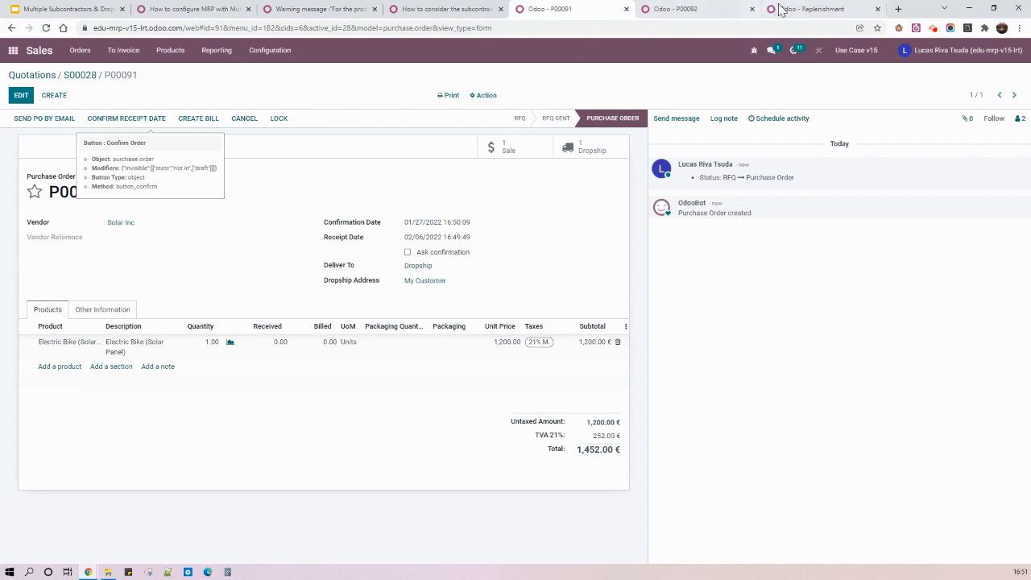
click(810, 9)
click(320, 51)
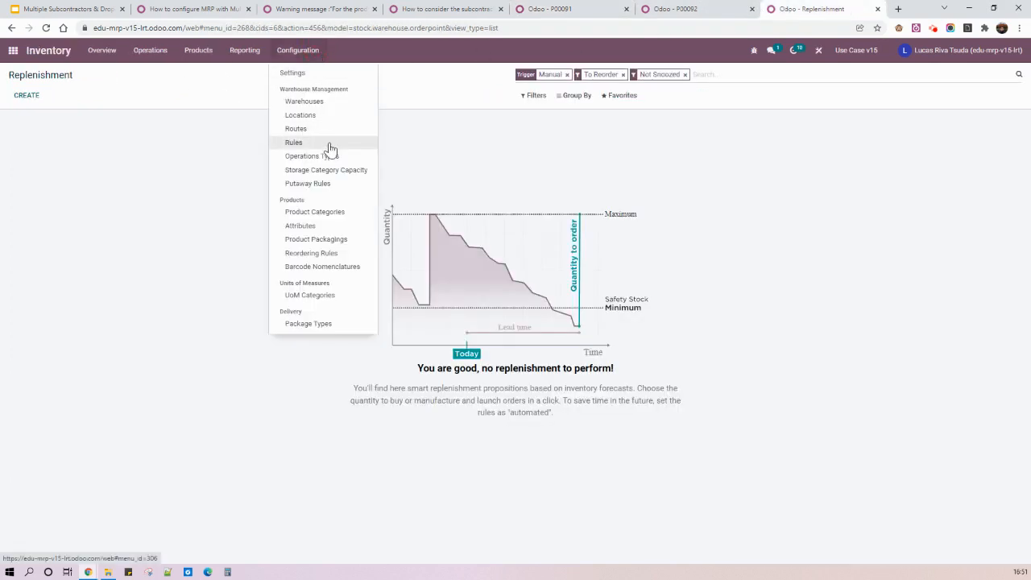
click(327, 131)
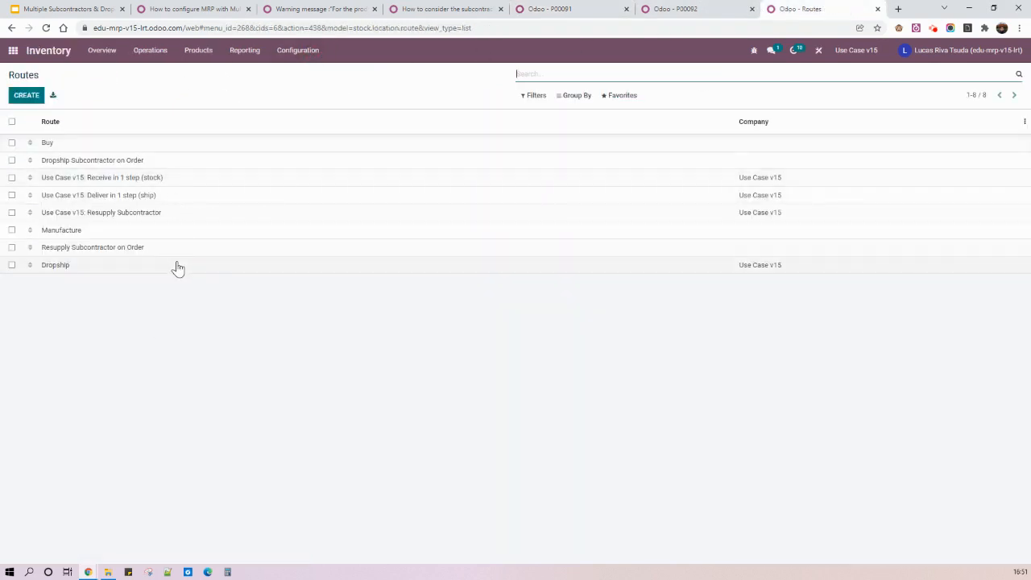
click(168, 163)
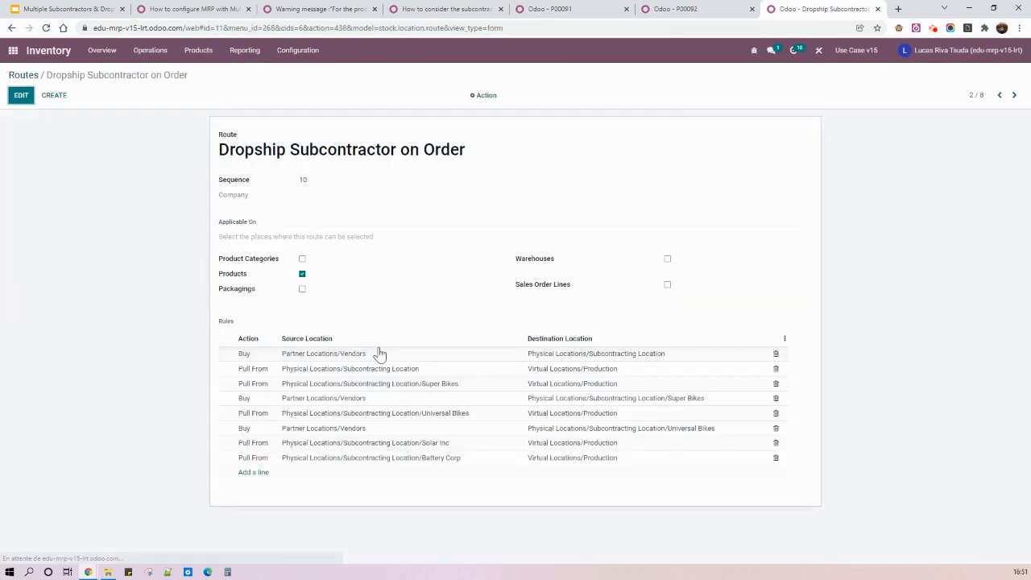